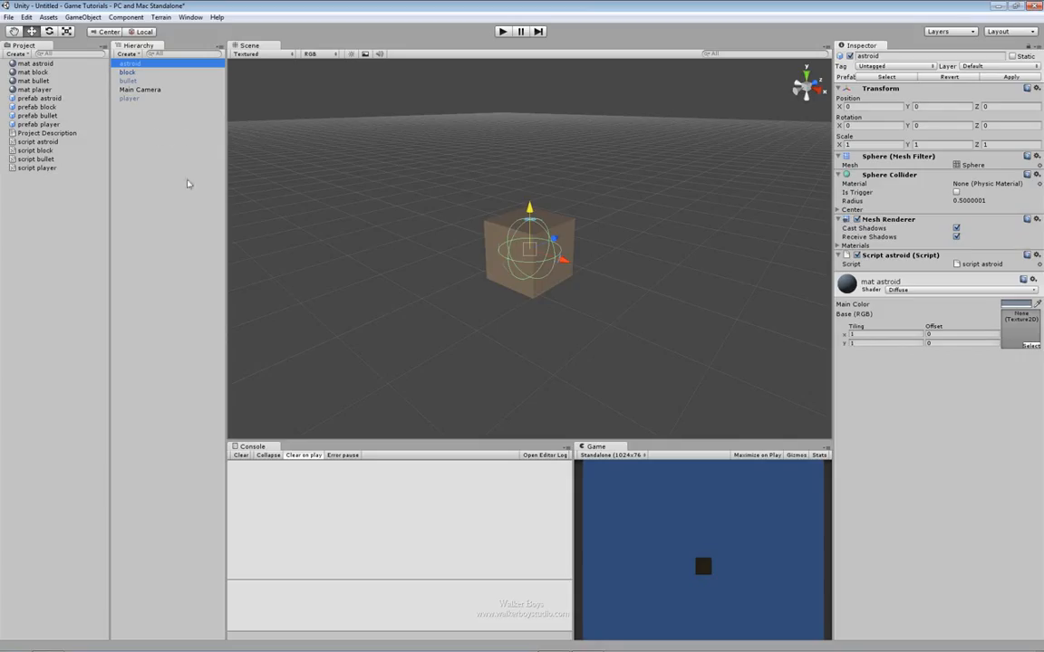
Step: Delete the astroid, block, bullet and player objects from the scene, keeping only the Main Camera
click(999, 80)
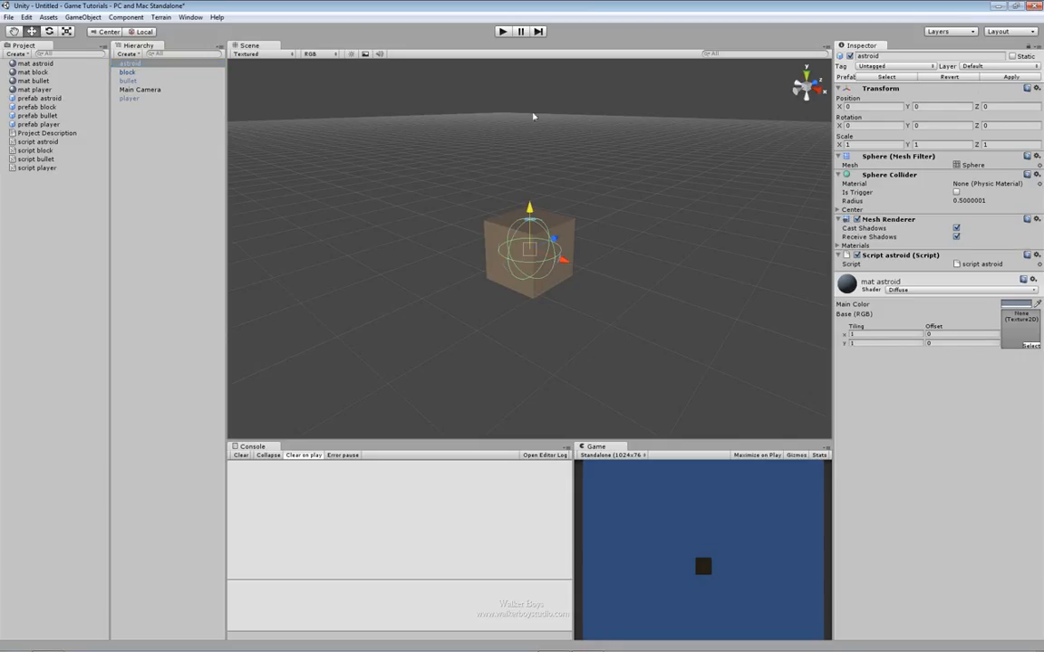
ctrl+click(133, 73)
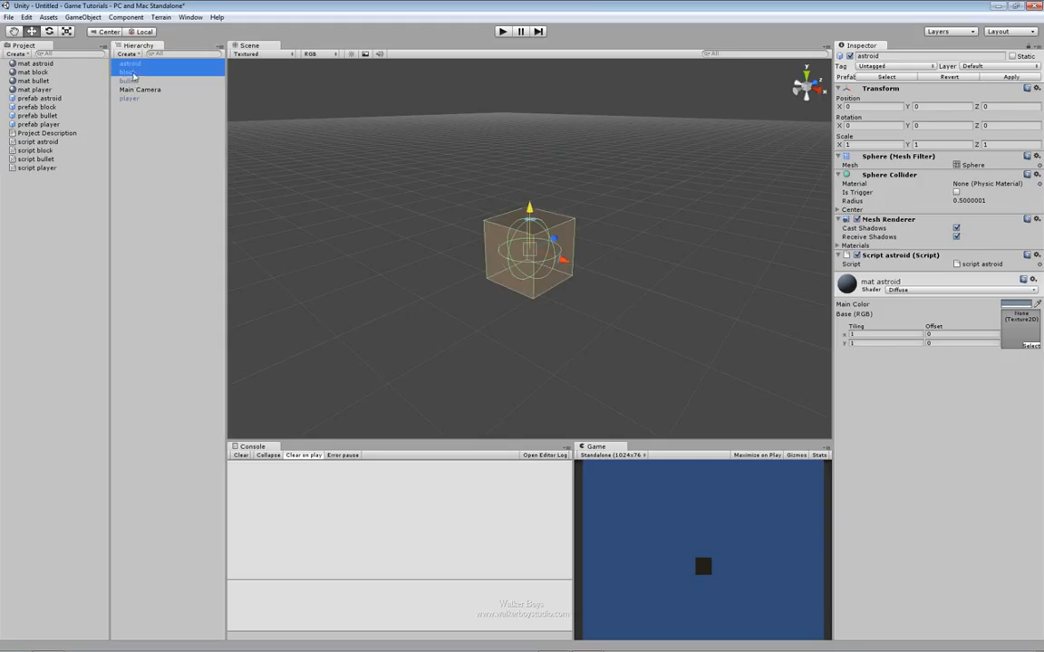
ctrl+click(133, 81)
click(133, 99)
ctrl+click(132, 82)
ctrl+click(132, 74)
ctrl+click(133, 65)
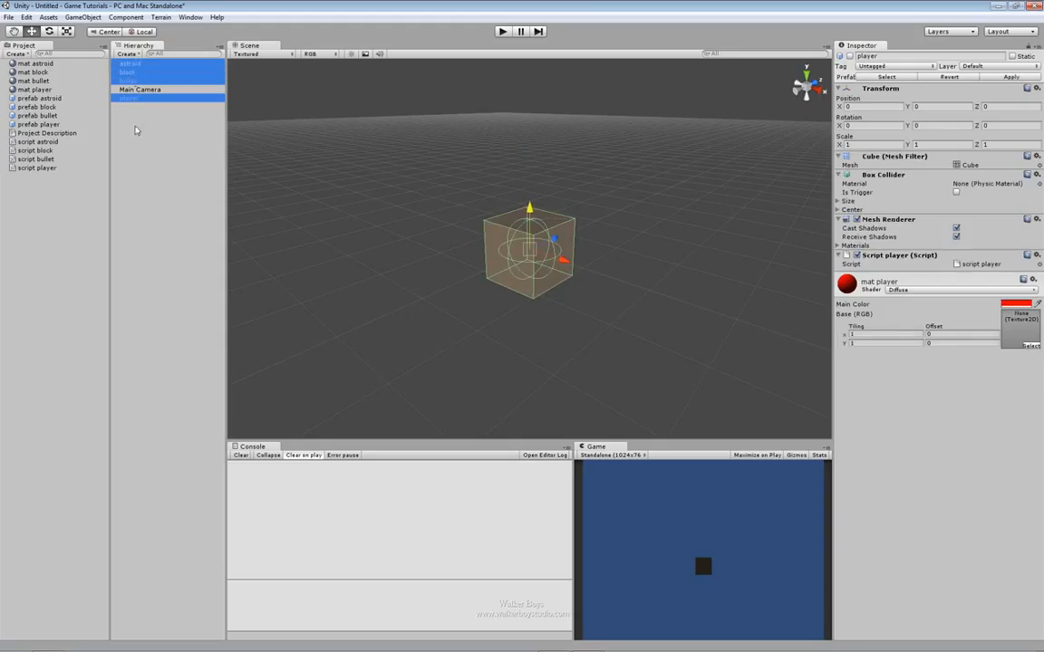
key(shift+Delete)
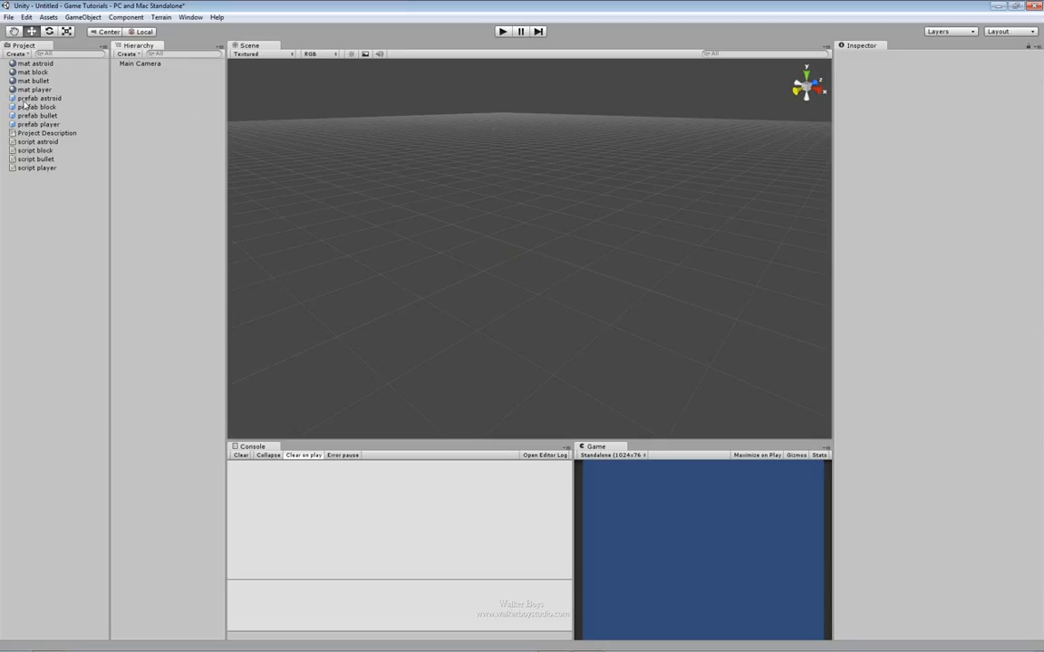
Step: Place the astroid, block, bullet and player prefabs in the scene, and delete all four instances again
drag(34, 106, 163, 105)
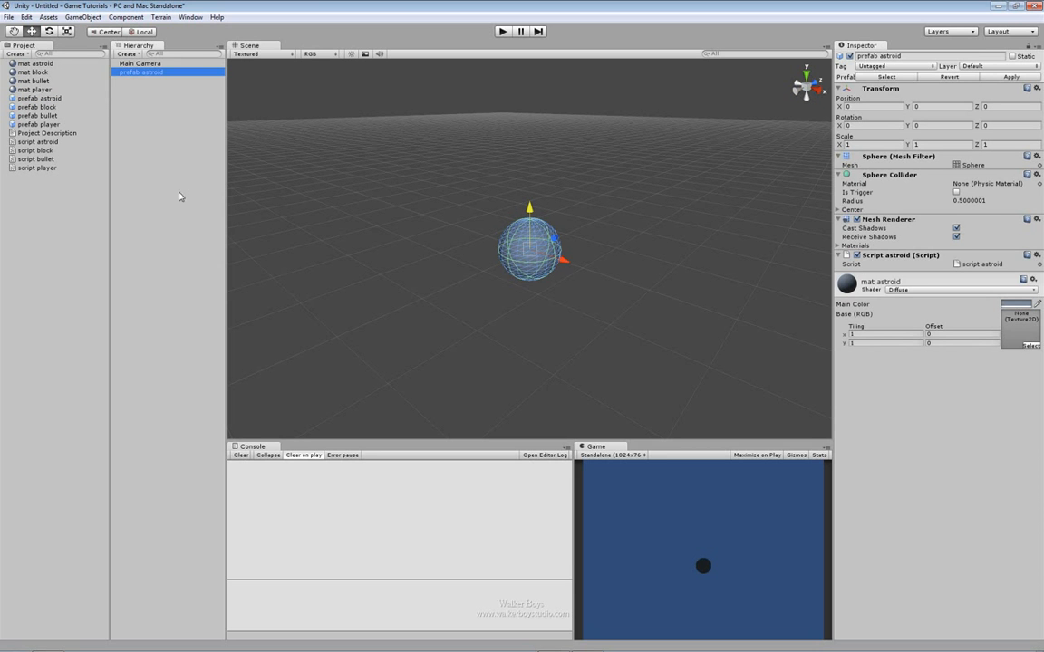
drag(40, 108, 151, 109)
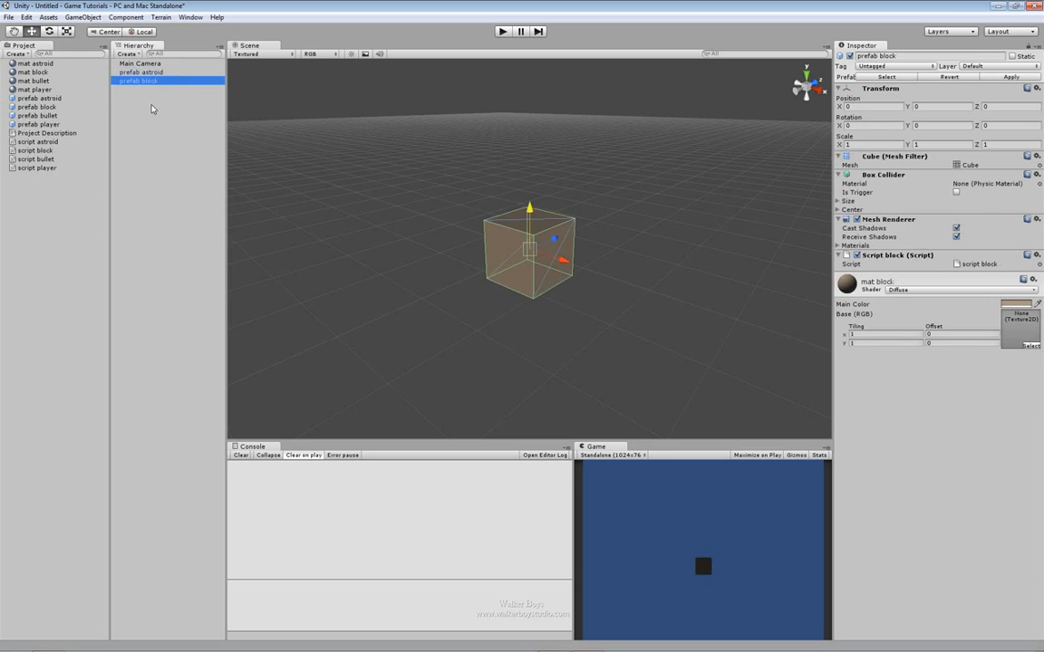
drag(46, 117, 142, 140)
drag(69, 124, 180, 193)
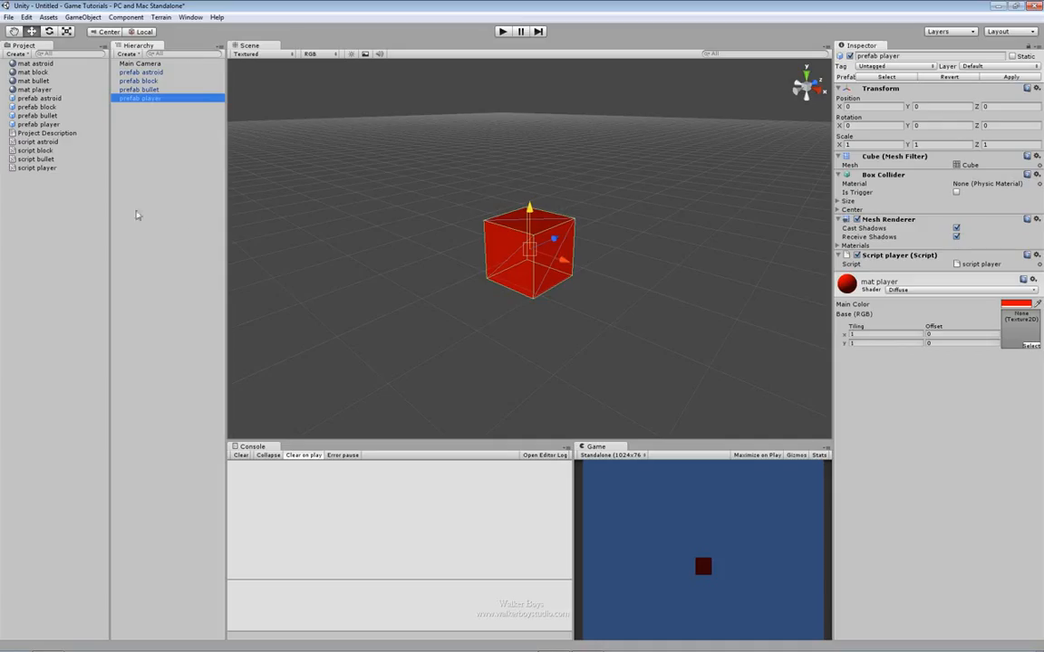
shift+click(150, 76)
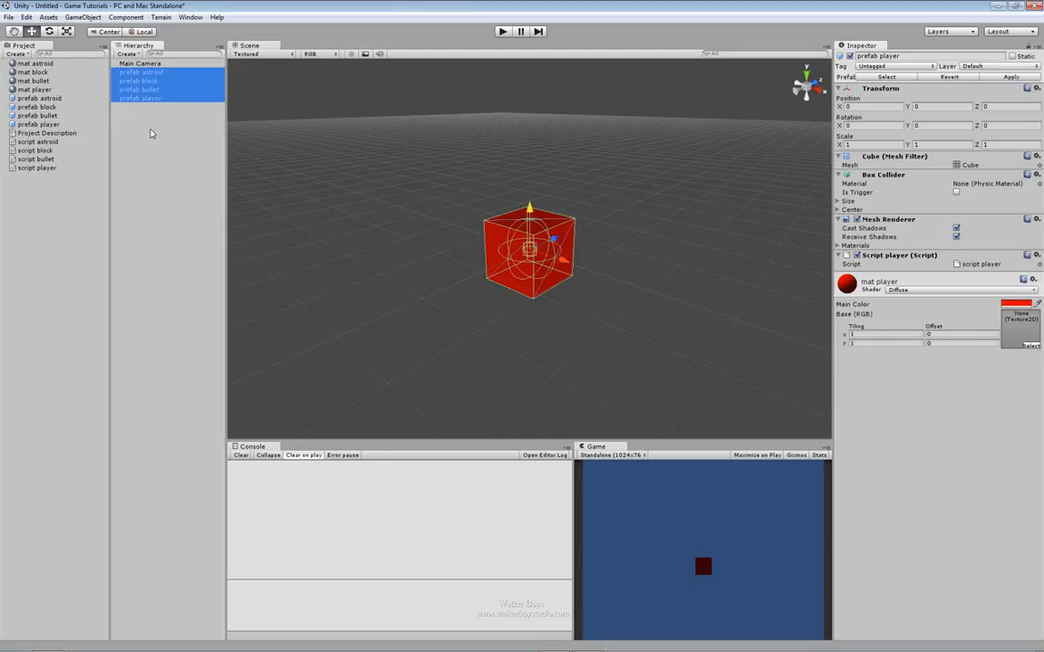
key(Delete)
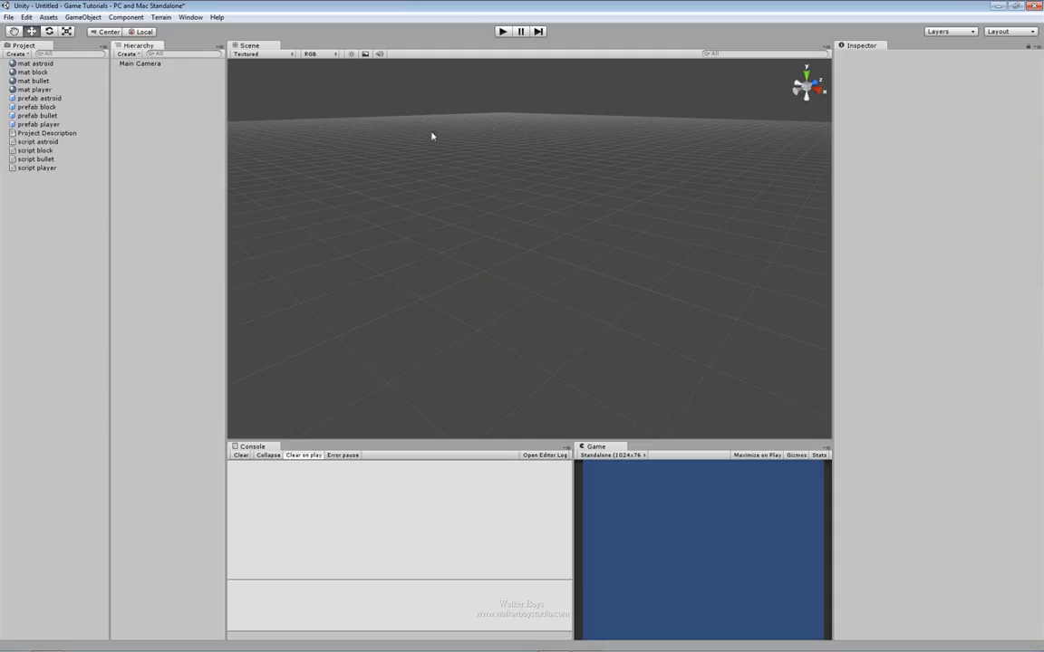
Step: Add a particle system to the scene and collapse its Particle Animator and Particle Renderer components
click(127, 55)
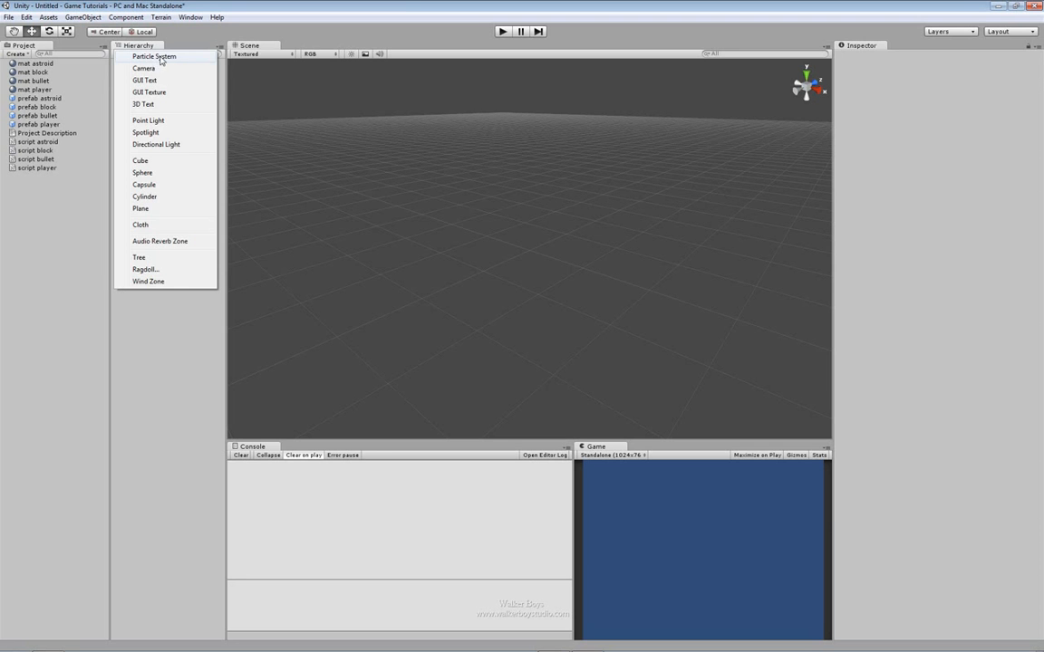
click(158, 57)
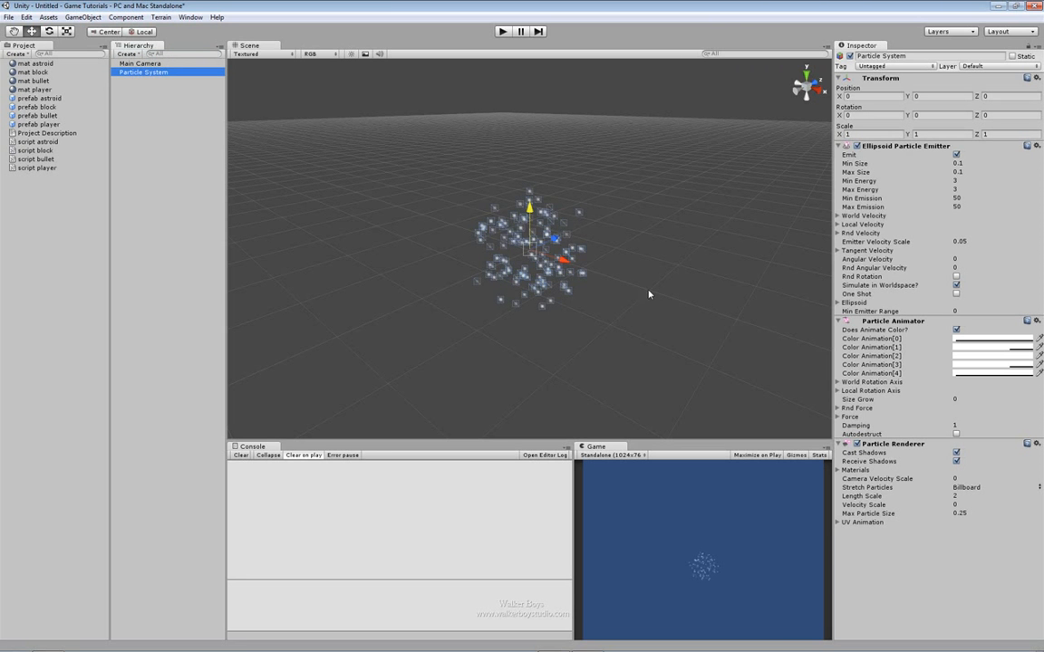
alt+drag(450, 252, 428, 196)
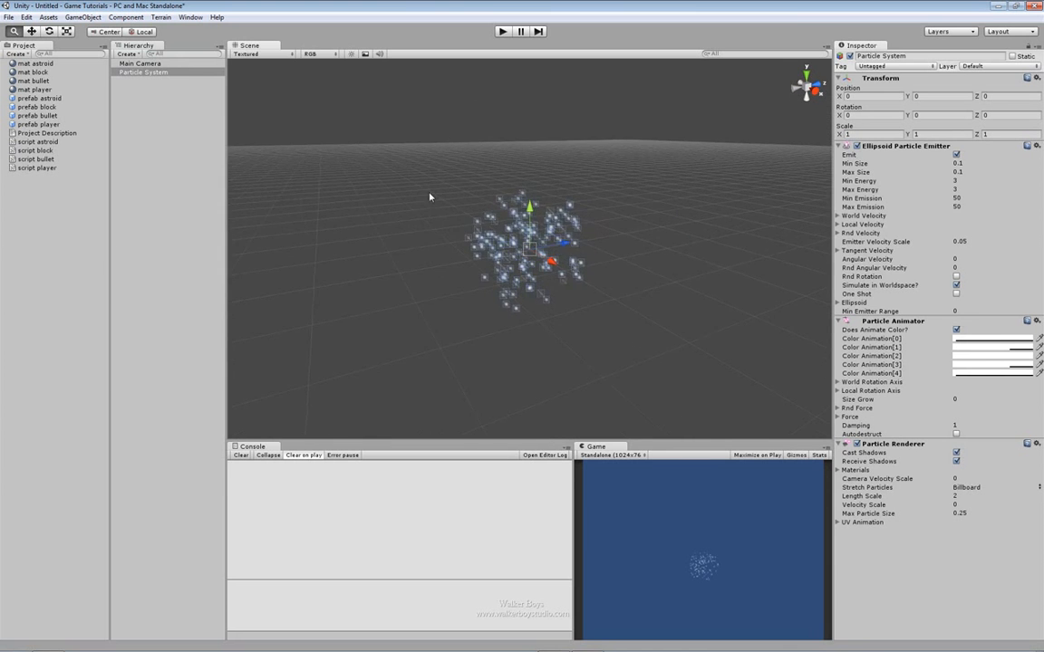
alt+right_drag(428, 196, 452, 334)
alt+drag(675, 261, 750, 252)
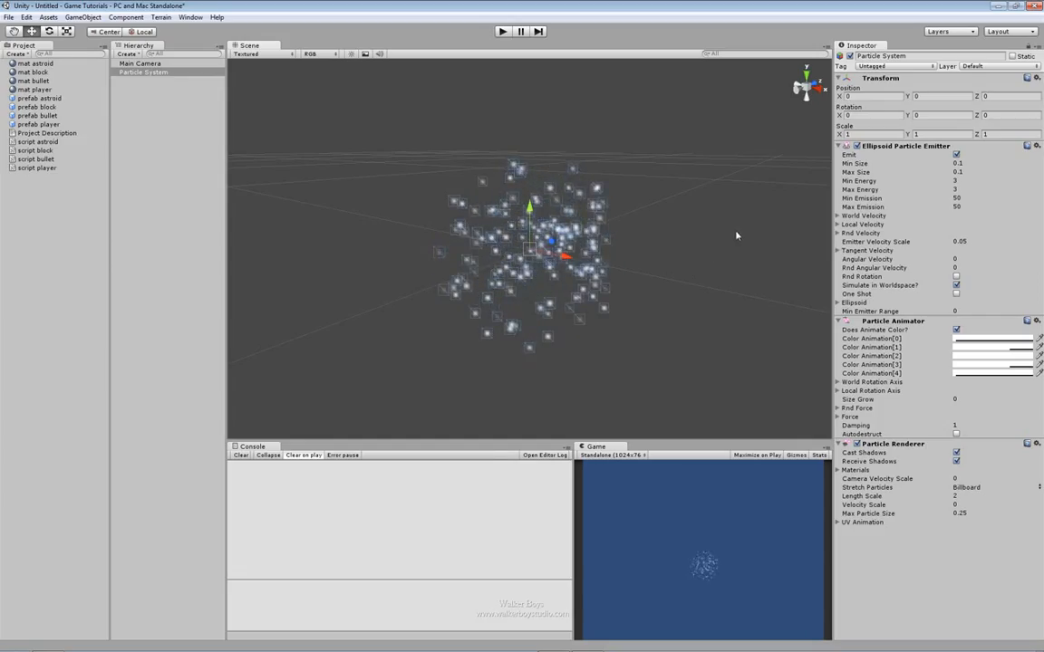
click(839, 321)
click(840, 331)
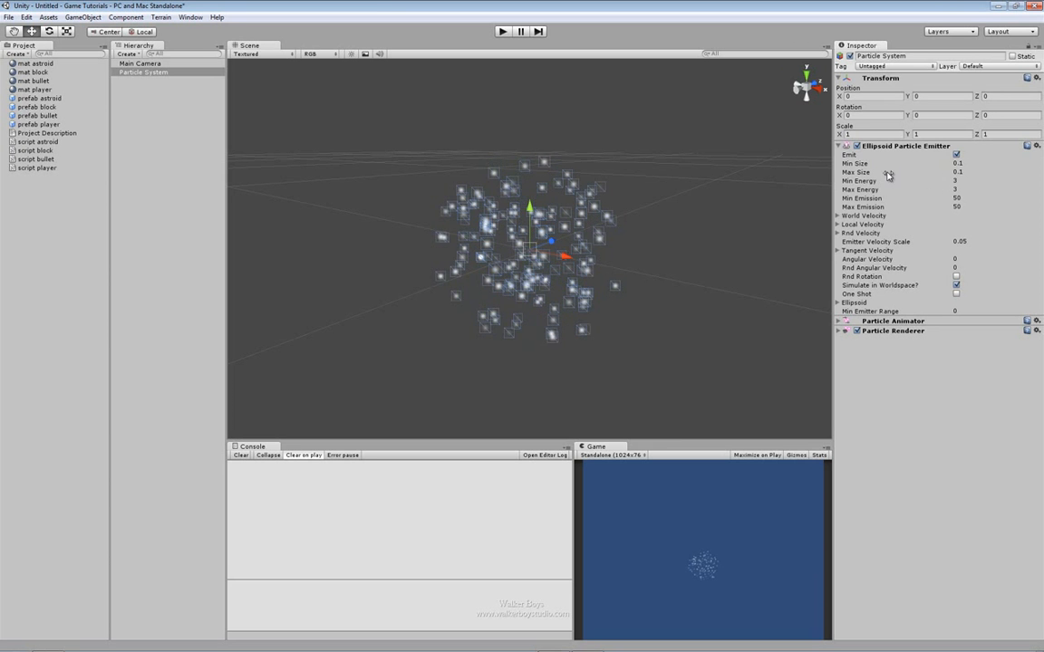
Step: Raise the particle emitter's Max Size to about 0.9 and inspect the enlarged particles from another angle
click(889, 173)
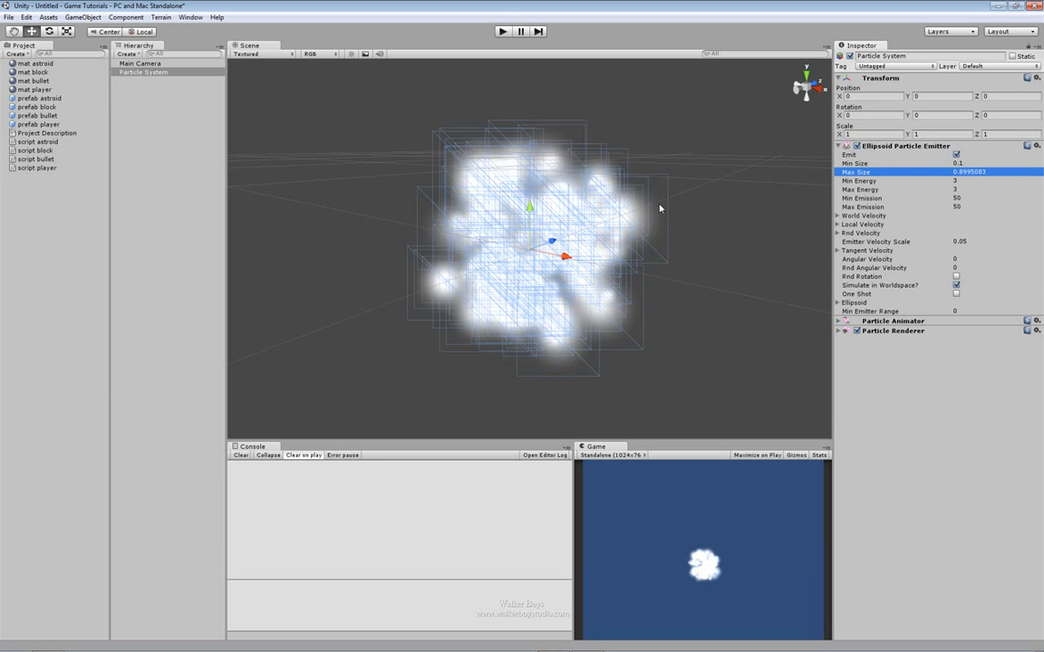
key(alt)
alt+drag(631, 229, 457, 249)
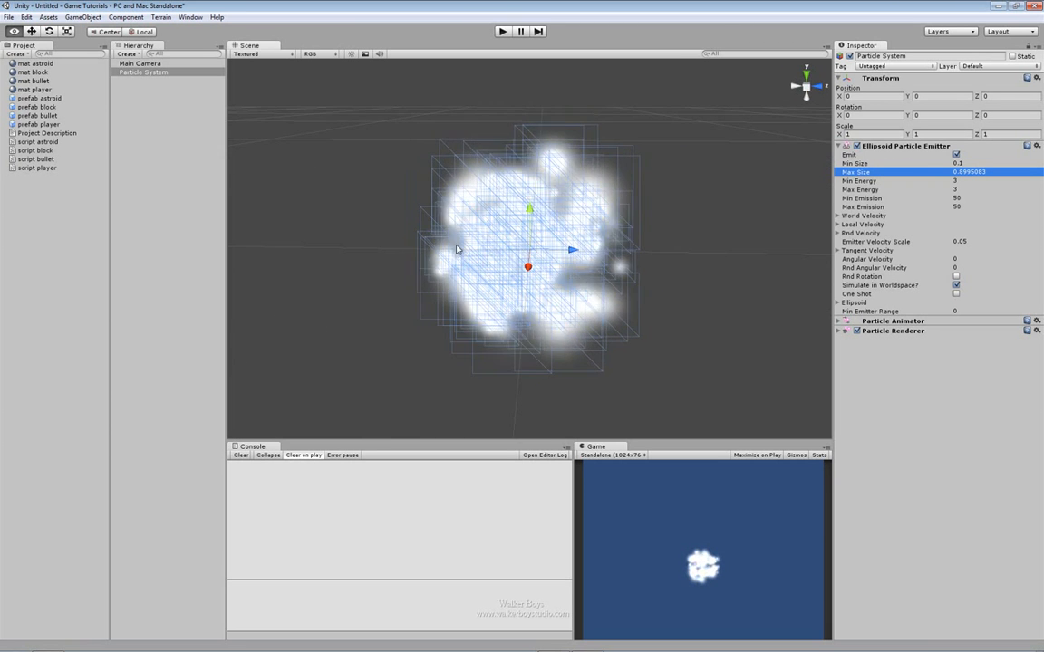
Step: Set both the Min Size and Max Size of the particle emitter to 1
click(975, 162)
text(1)
key(Tab)
text(1)
key(Tab)
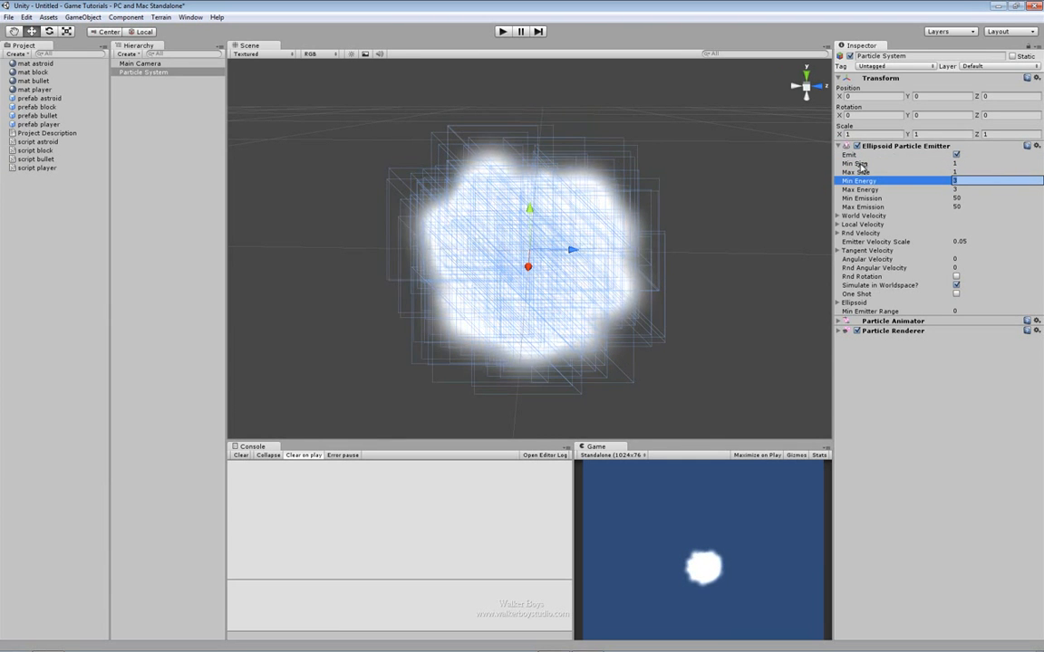
Step: Set the particle emitter's Min Size to 0.5
alt+drag(501, 221, 664, 310)
alt+right_drag(664, 309, 449, 212)
alt+drag(449, 212, 475, 207)
alt+right_drag(475, 207, 487, 302)
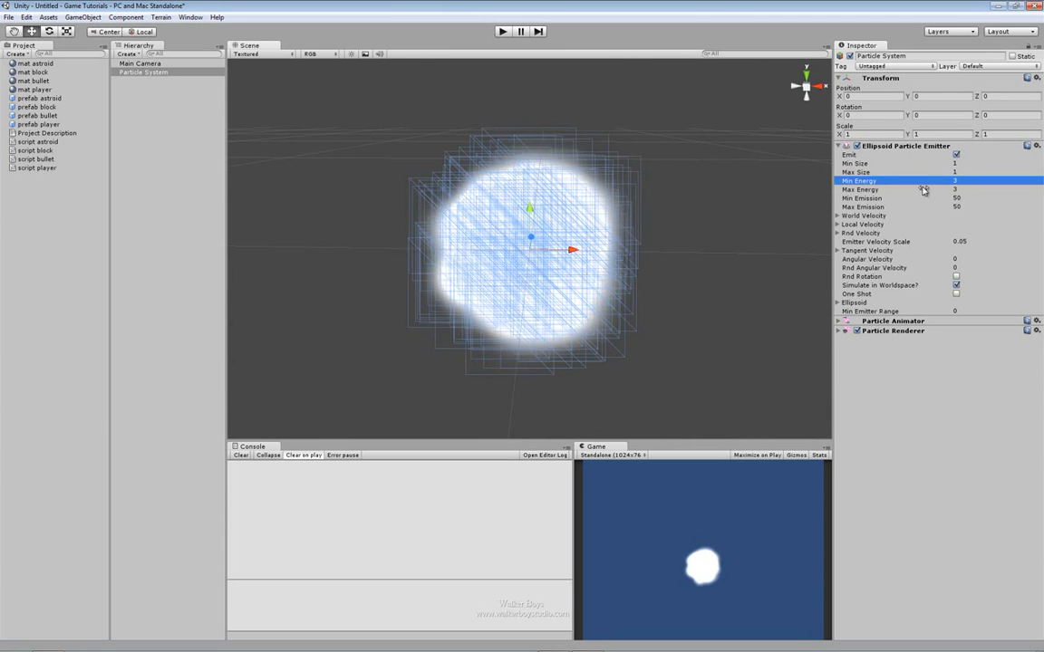
click(957, 163)
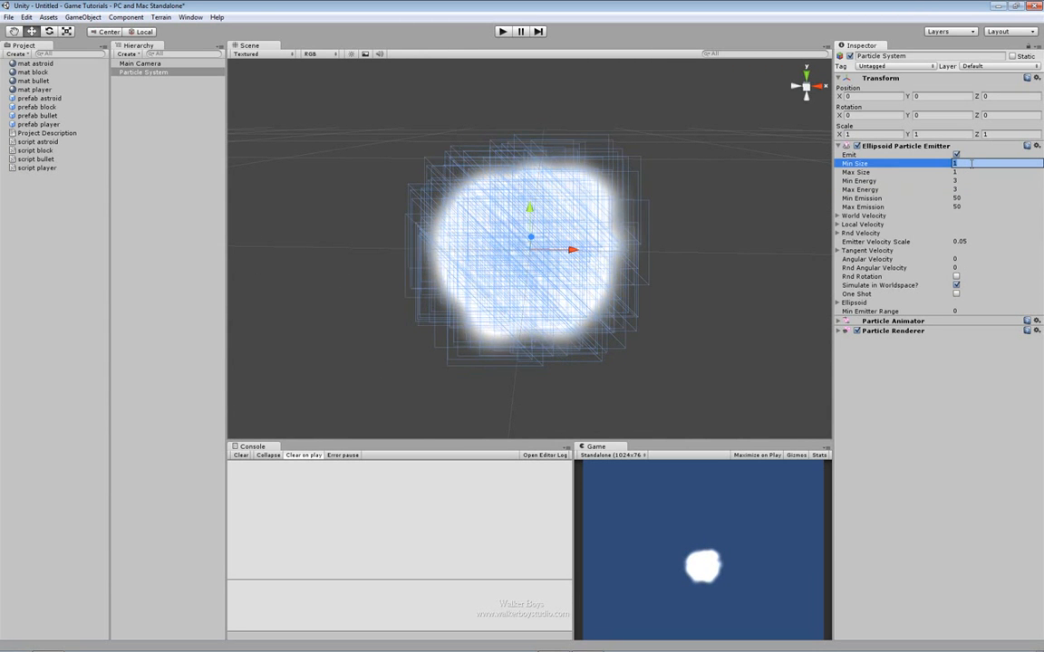
text(0.5)
key(Return)
alt+drag(622, 225, 640, 195)
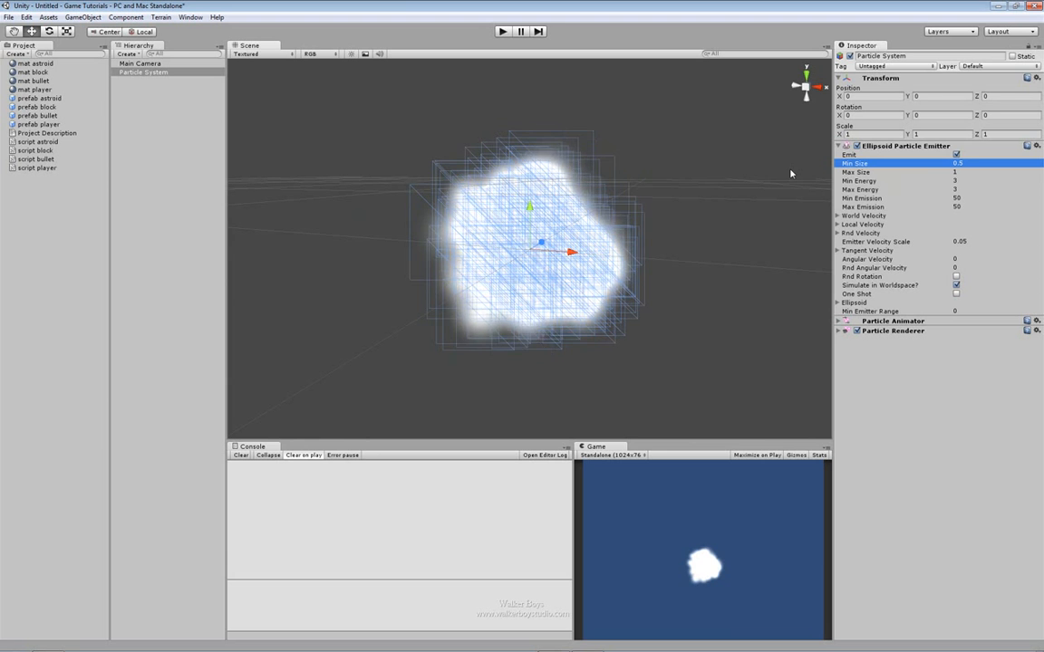
Step: Set the particle emitter's Min Energy and Max Energy to 0.1
click(988, 181)
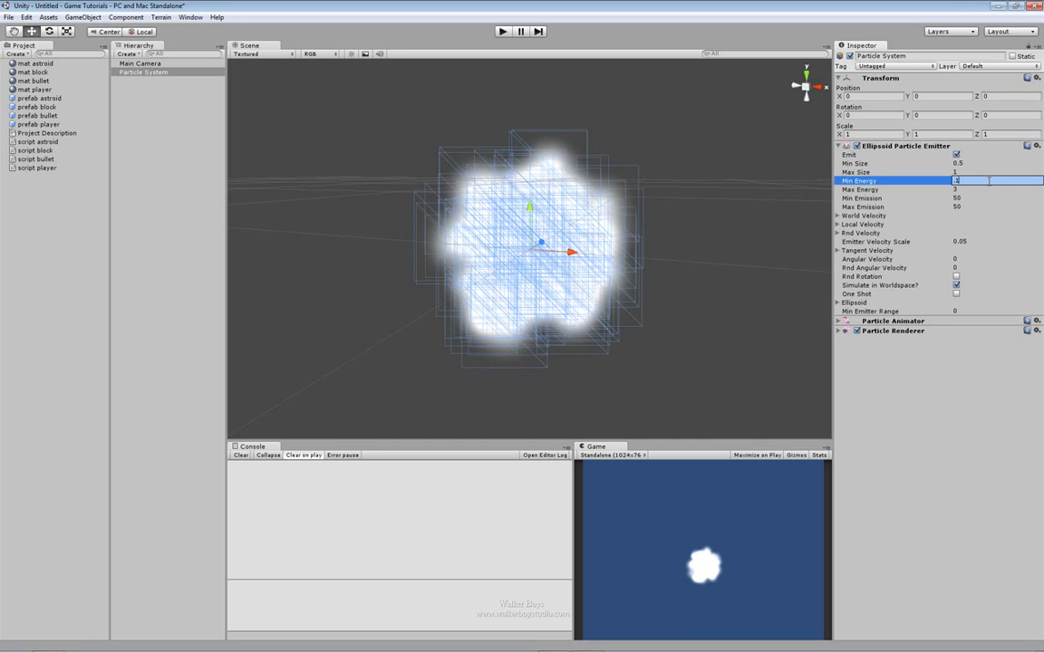
text(0.1)
key(Tab)
text(1)
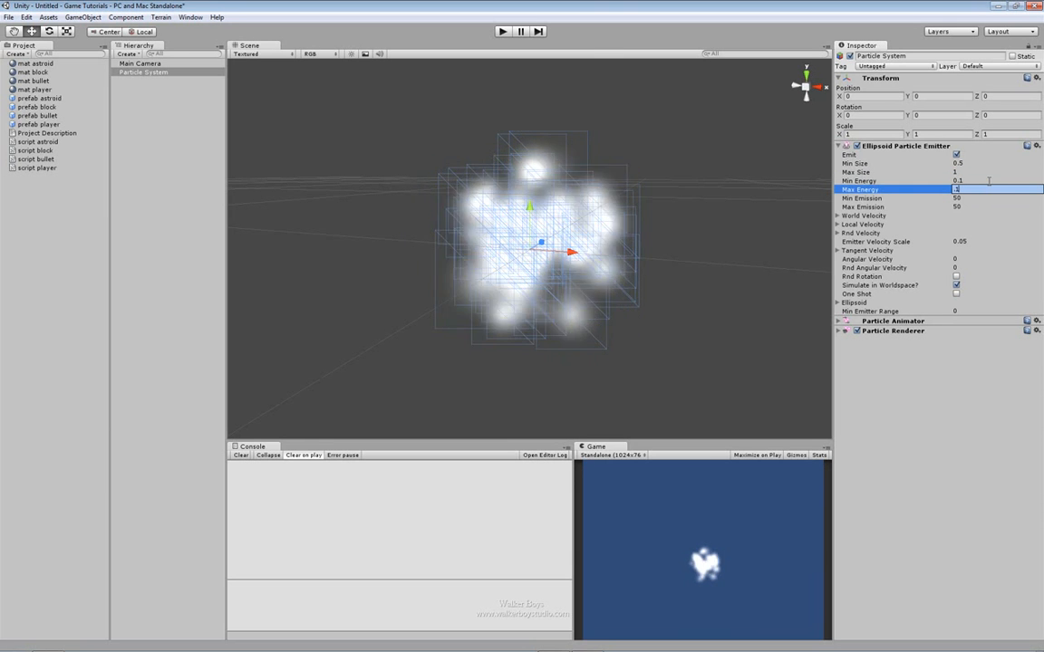
text(0.1)
key(Return)
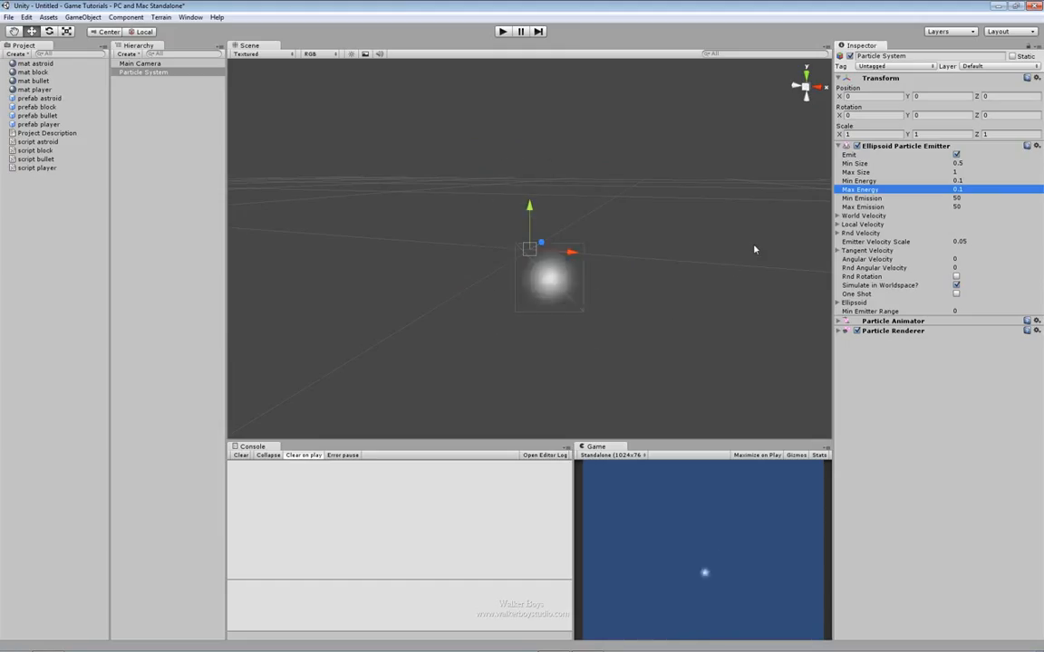
Step: Set the particle emitter's Min Energy and Max Energy to 0.5
click(979, 181)
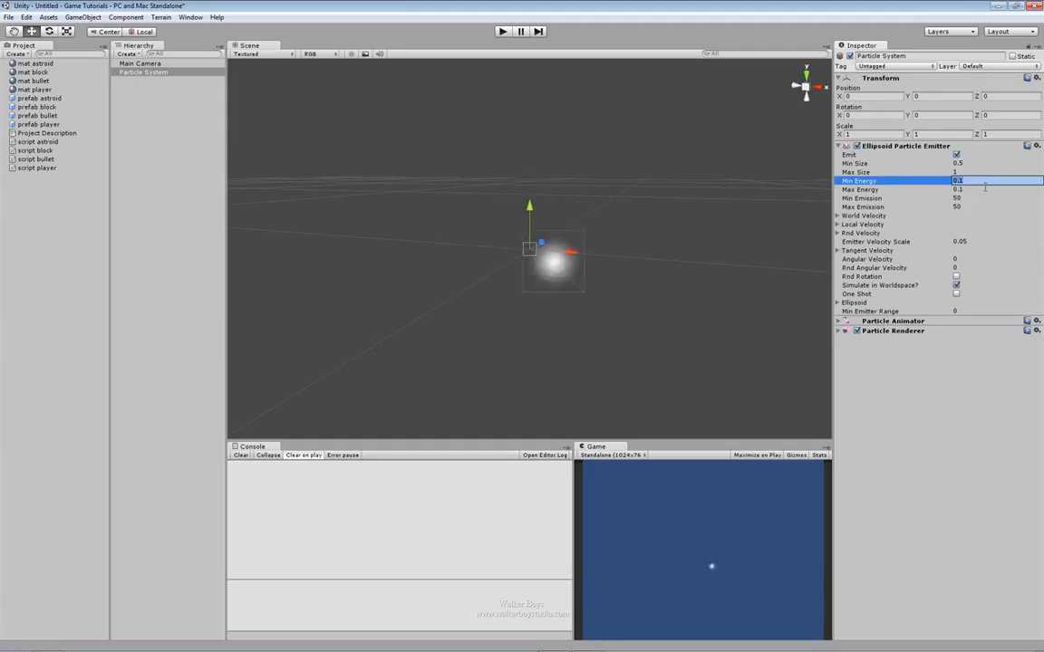
text(0)
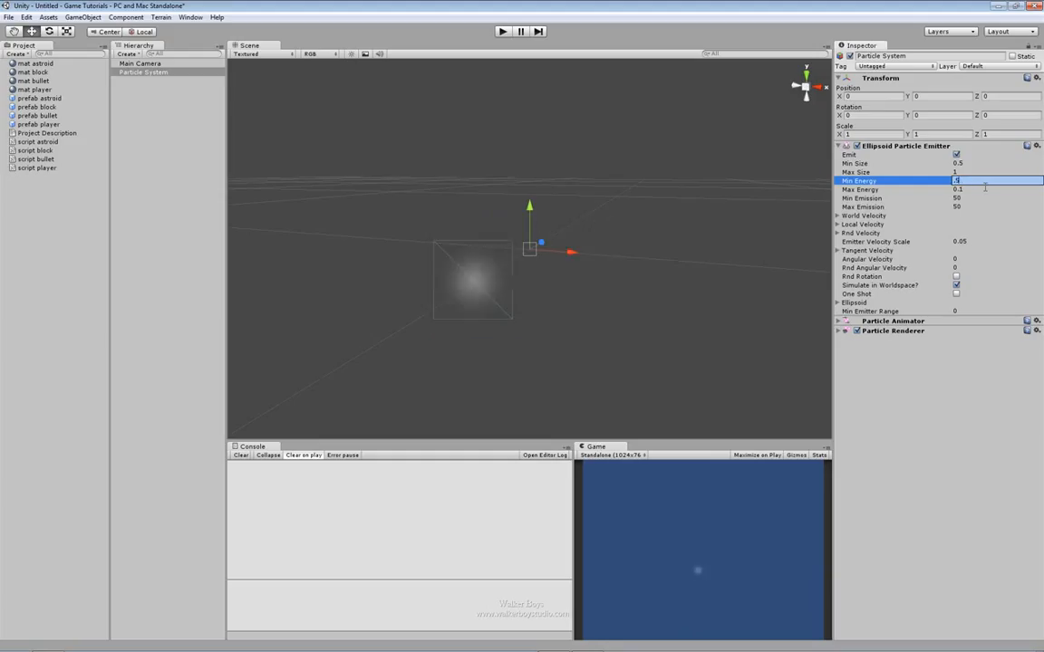
text(.5)
key(Return)
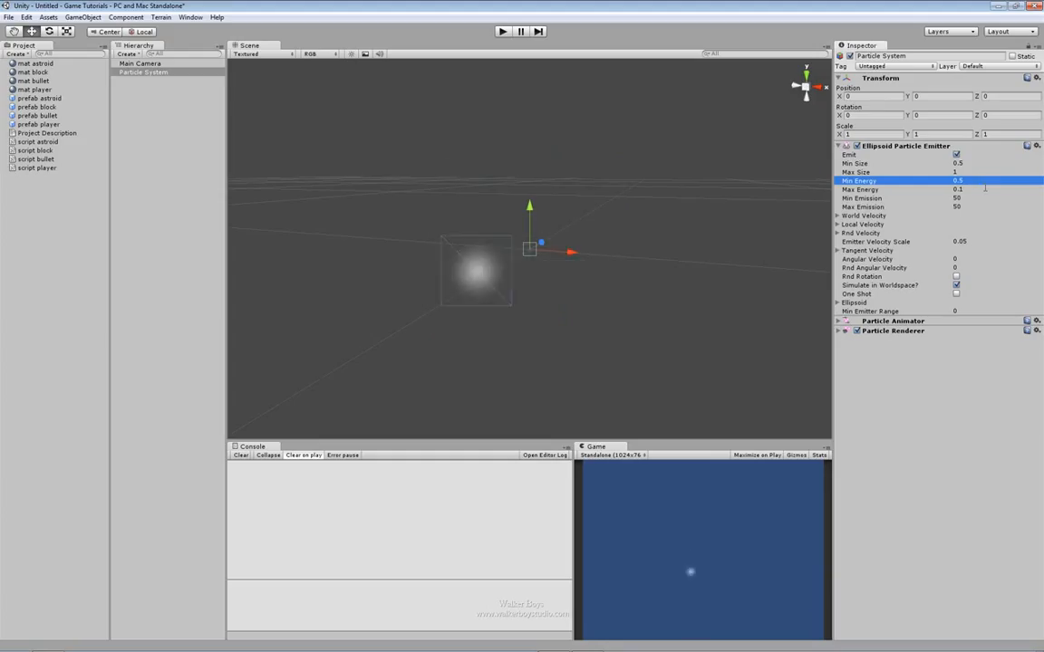
click(985, 189)
text(0.5)
key(Return)
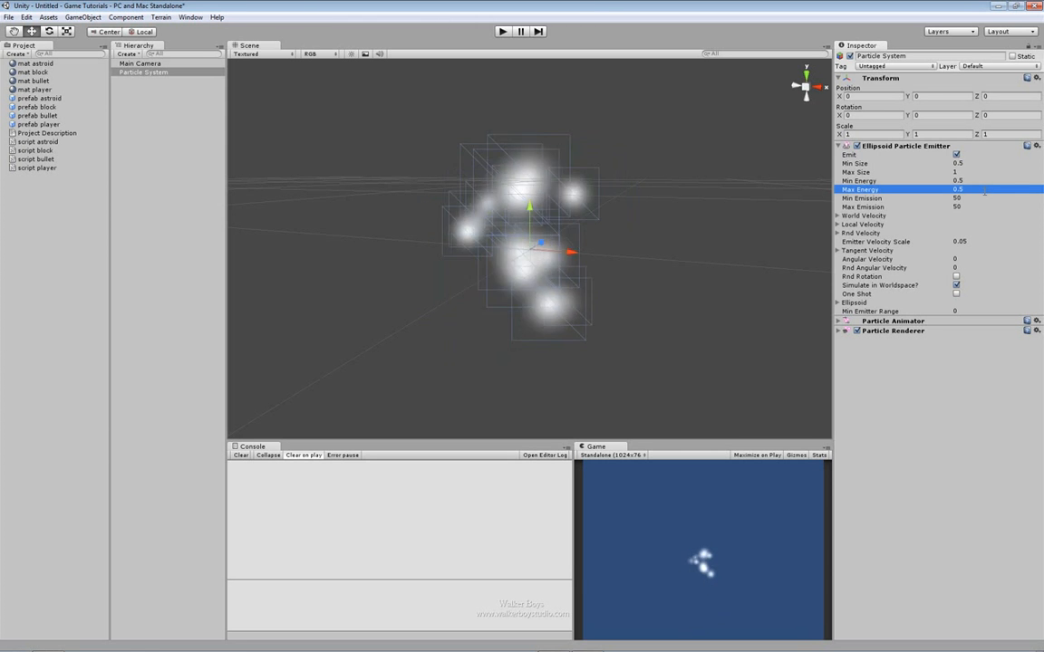
Step: Set the particle emitter's Max Energy to 0.75
click(984, 190)
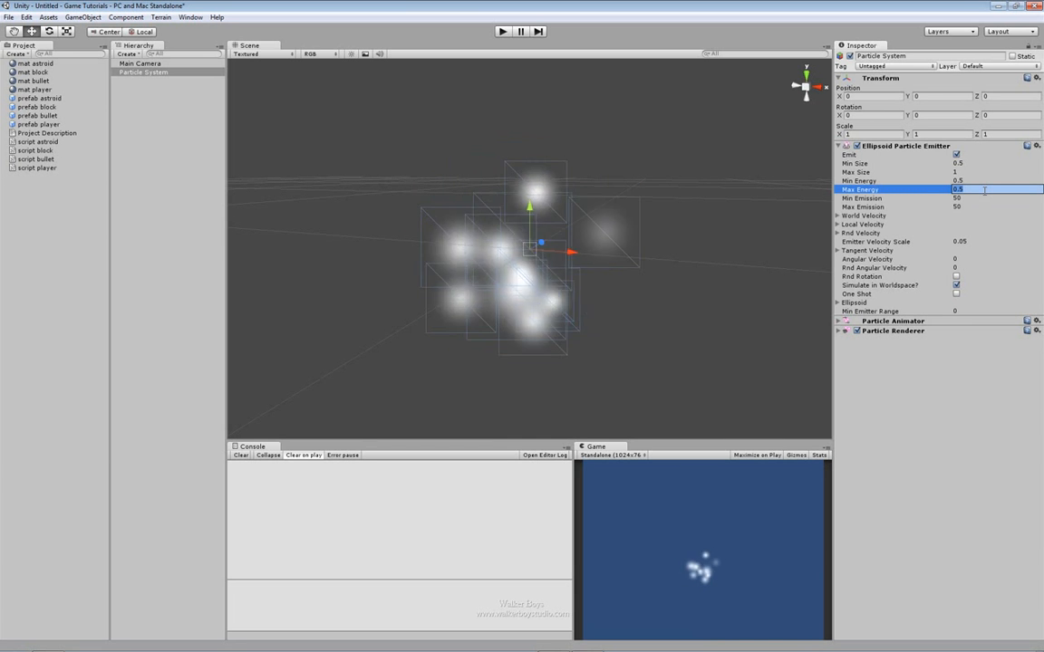
text(0.75)
key(Return)
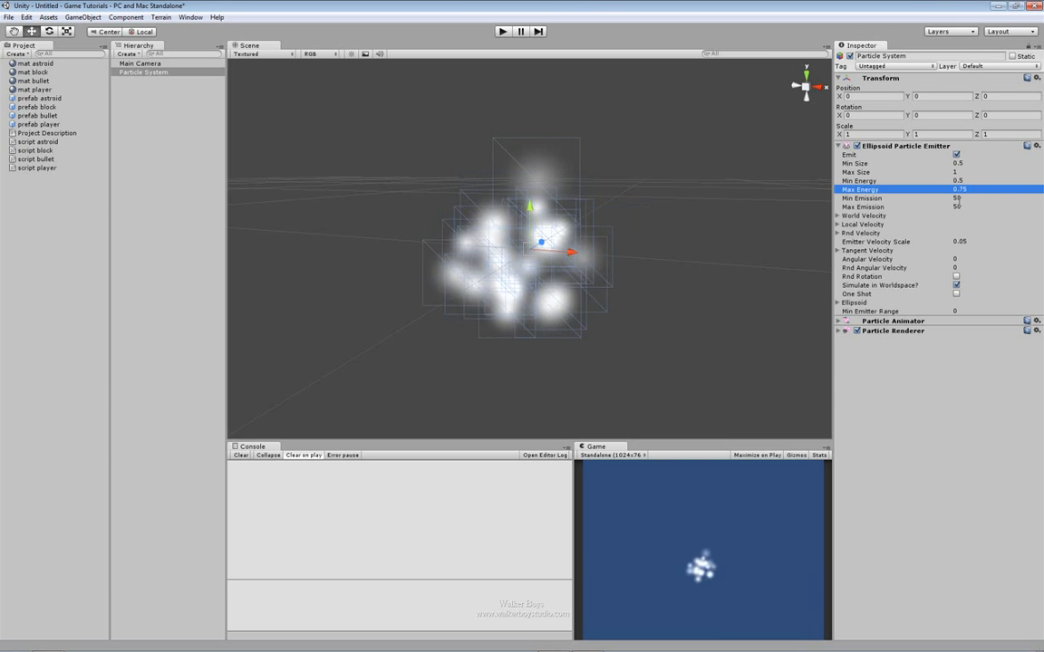
Step: Expand the emitter's World Velocity and raise its Y value to about 12.7 to send the particles upward
click(910, 208)
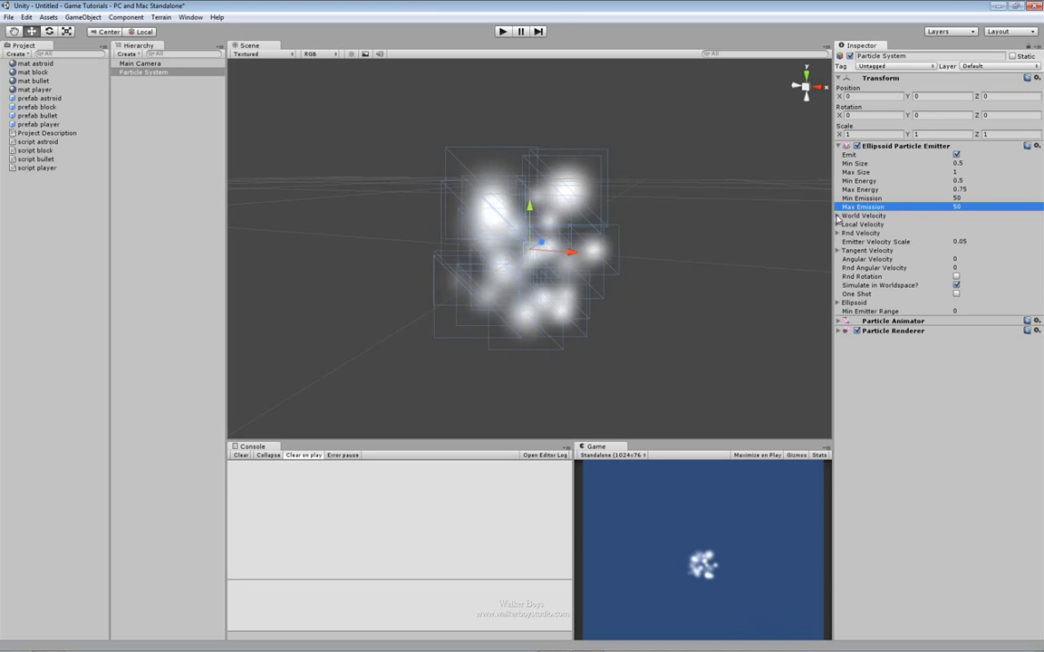
click(837, 217)
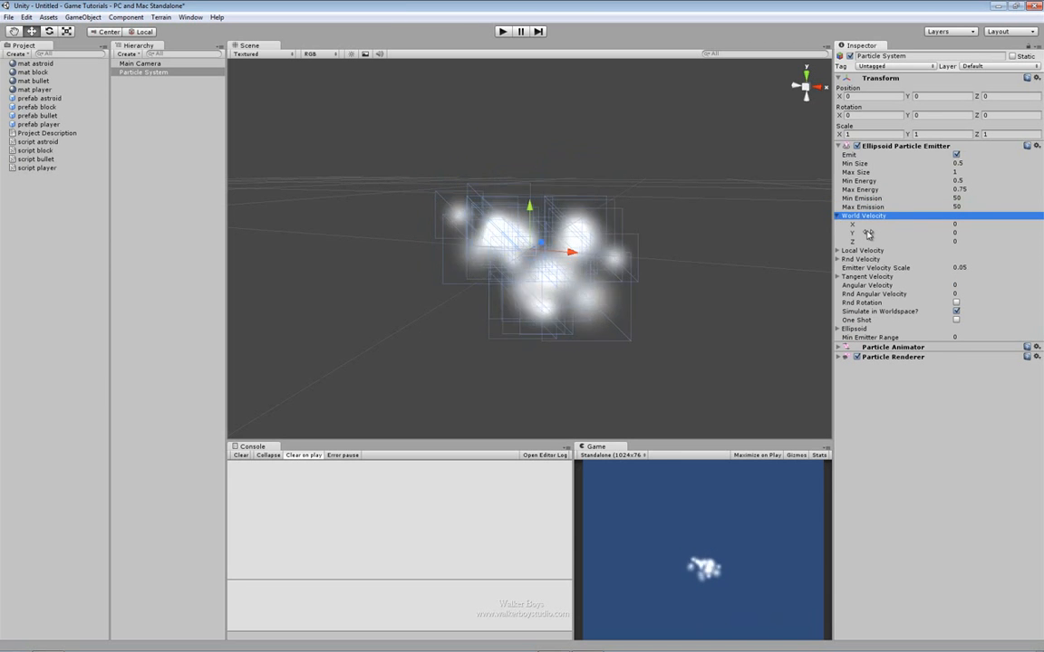
drag(868, 234, 903, 233)
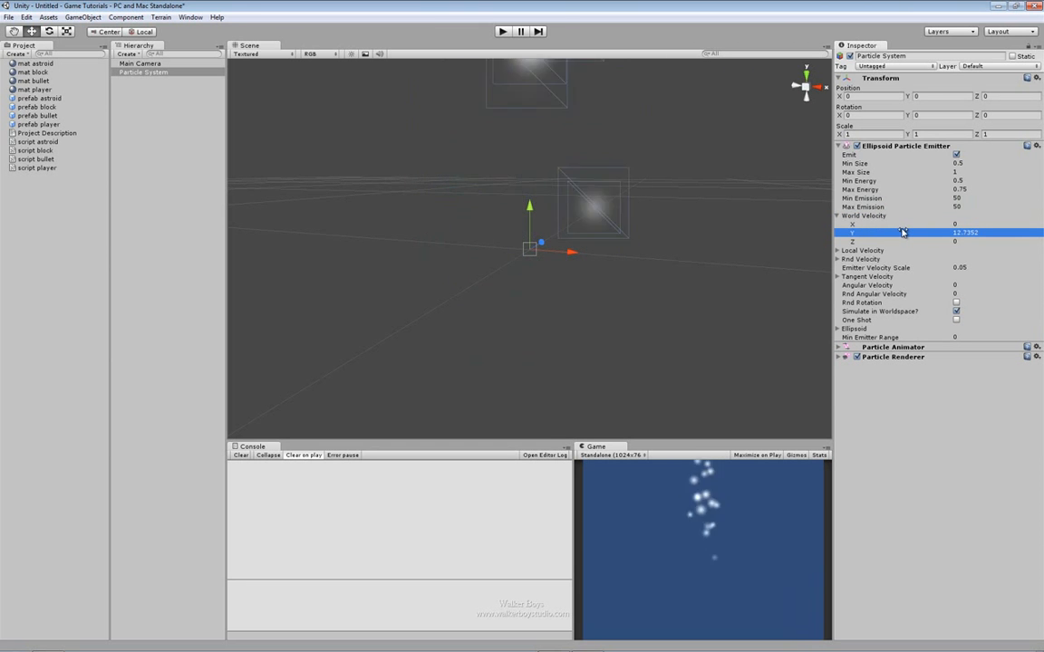
scroll(457, 242, down, 5)
middle_drag(525, 190, 550, 281)
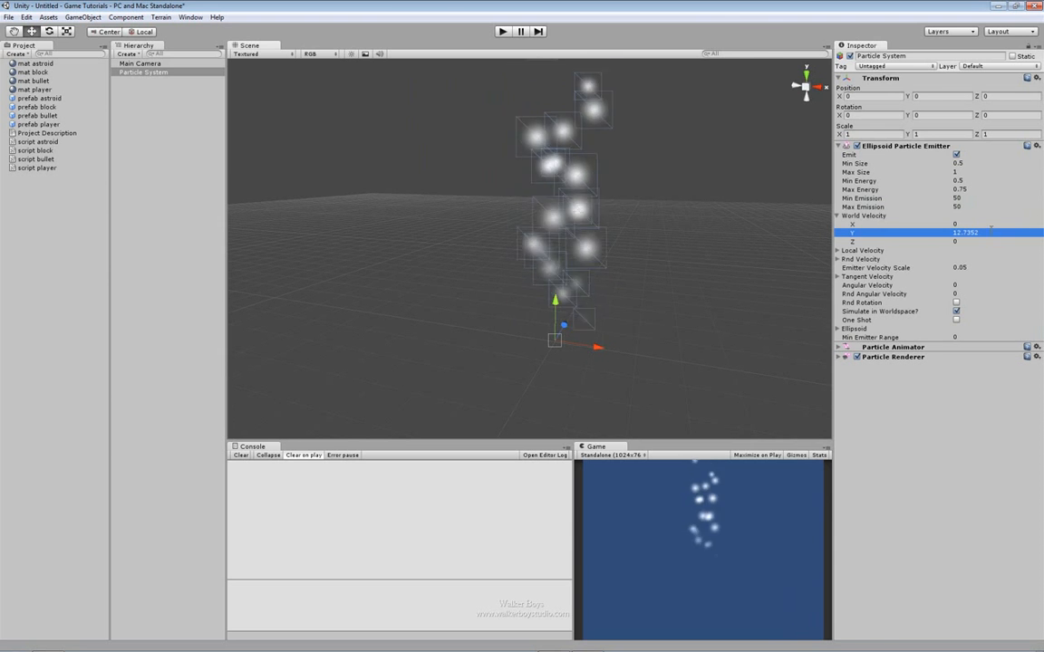
Step: Try lower World Velocity Y values on the particle emitter, then set Y to 0
drag(922, 233, 773, 241)
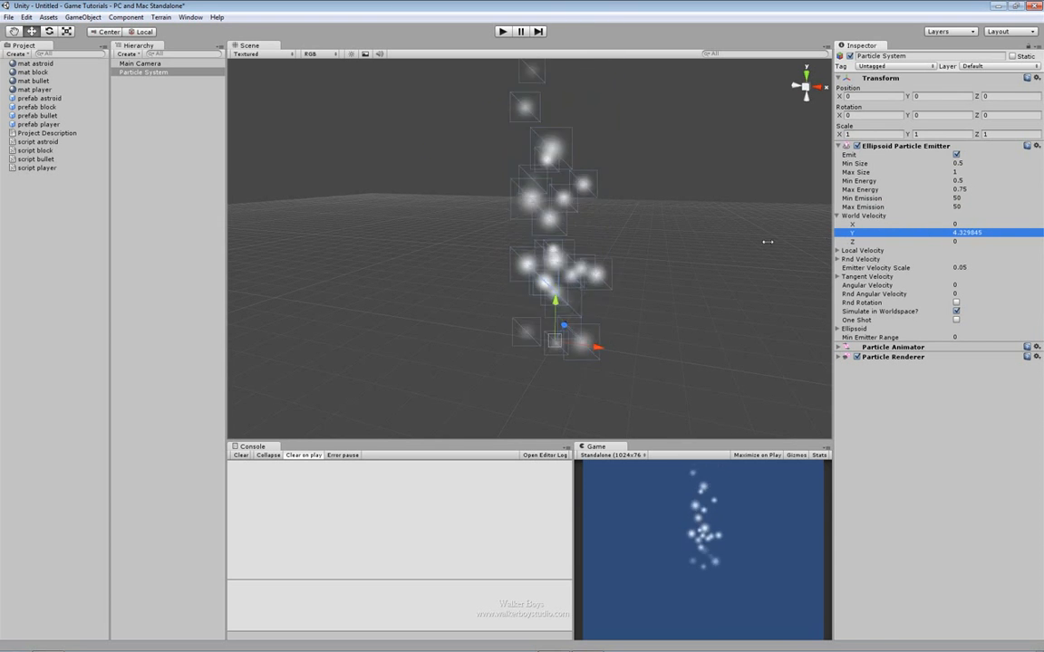
drag(567, 256, 806, 257)
click(979, 234)
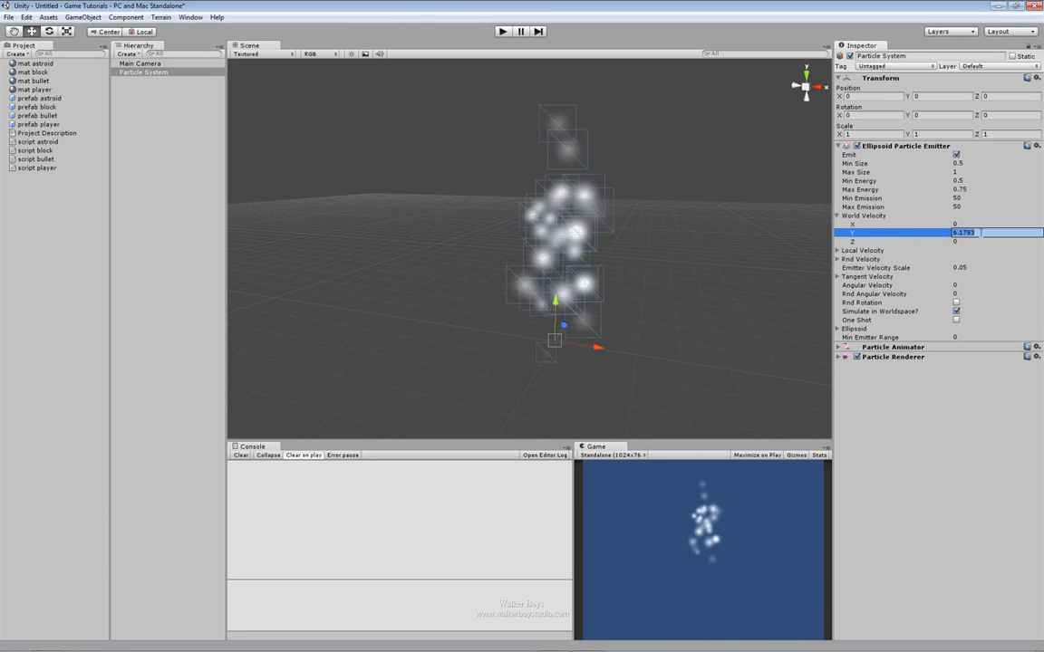
text(0)
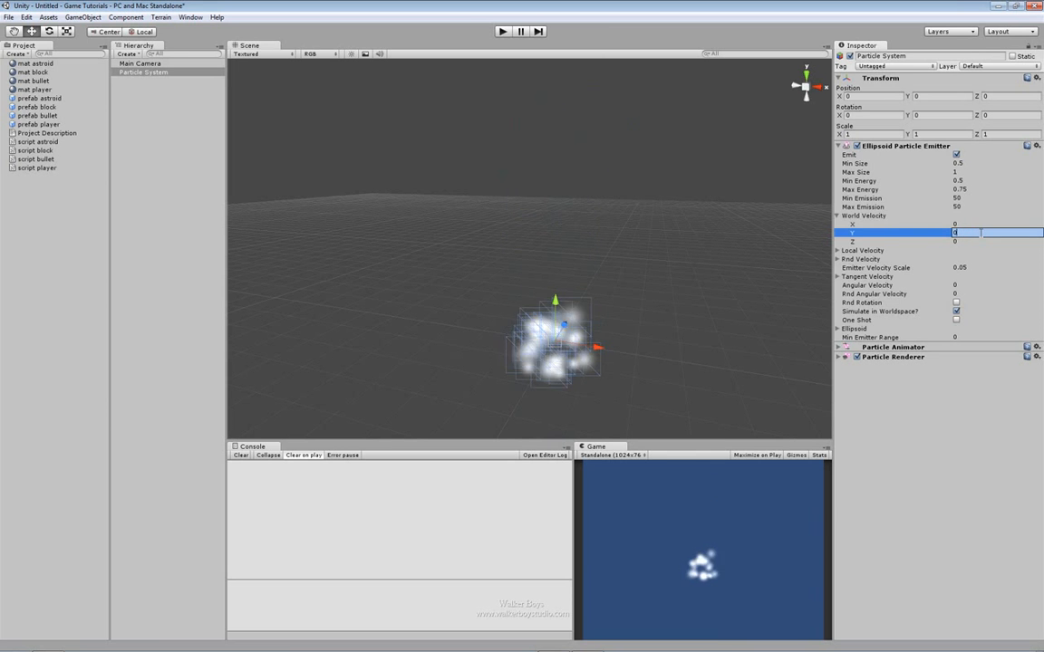
Step: Set the particle emitter's World Velocity X, Y and Z to 1
click(968, 223)
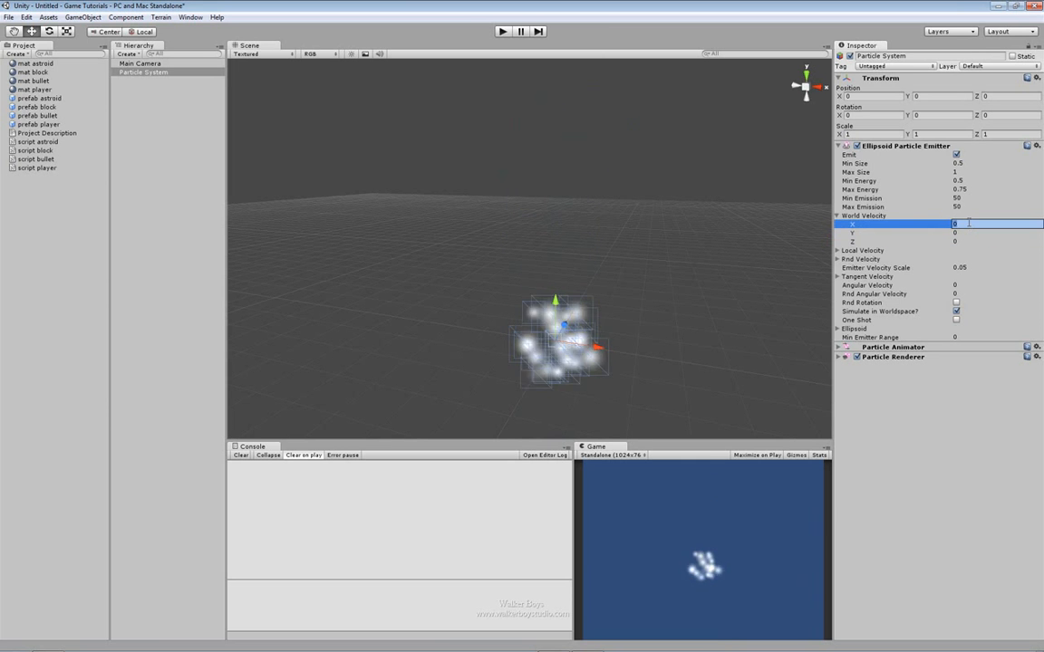
click(958, 233)
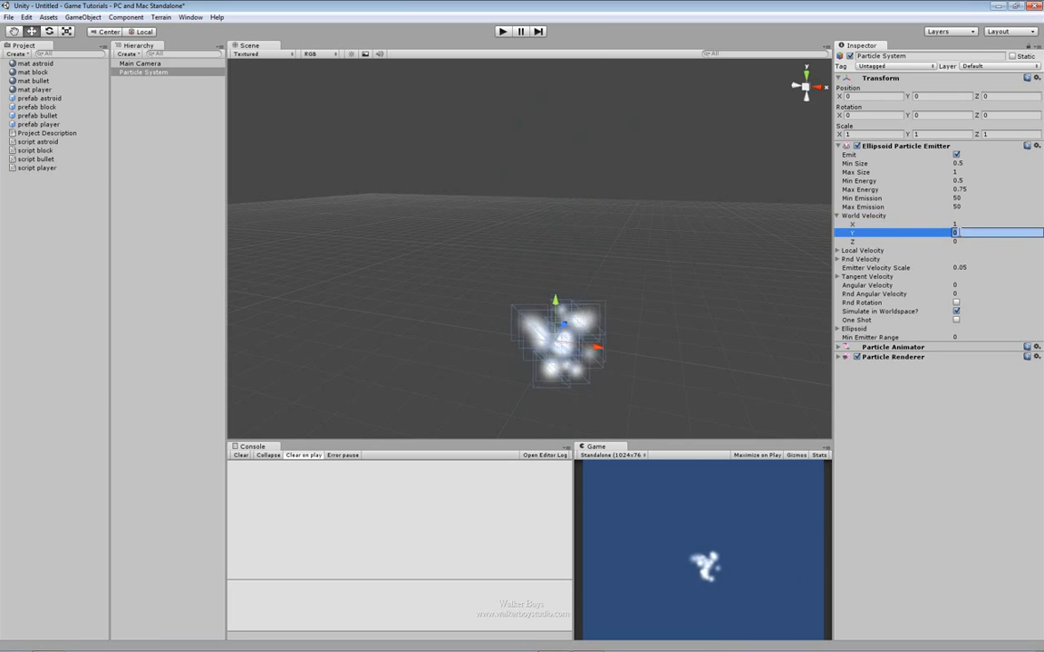
click(962, 241)
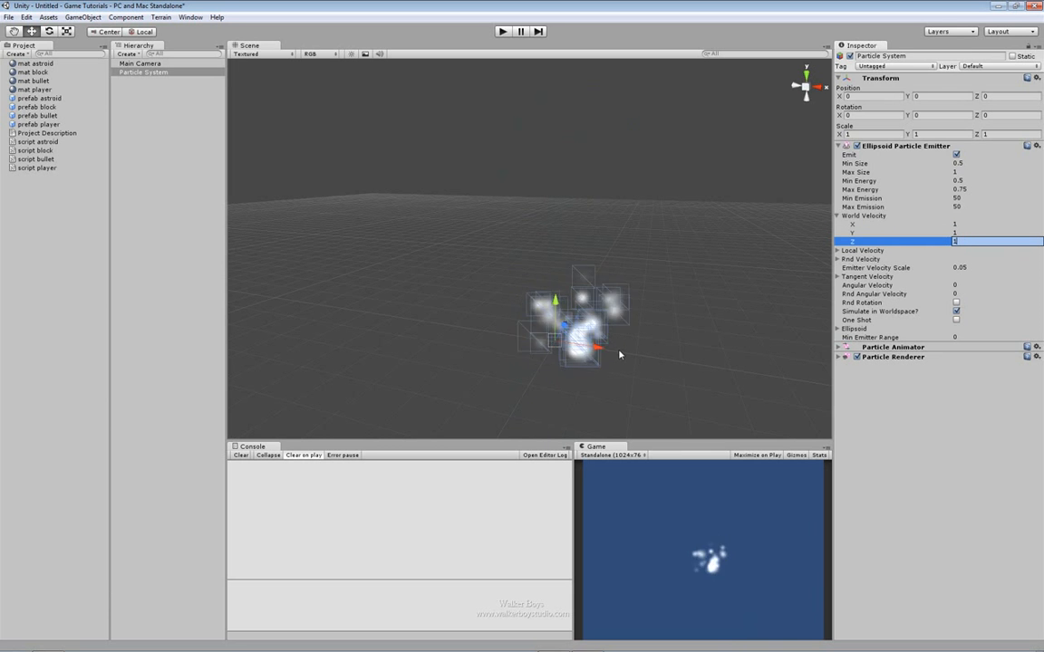
Step: Reset the emitter's World Velocity X, Y and Z to 0 and collapse the property
click(953, 223)
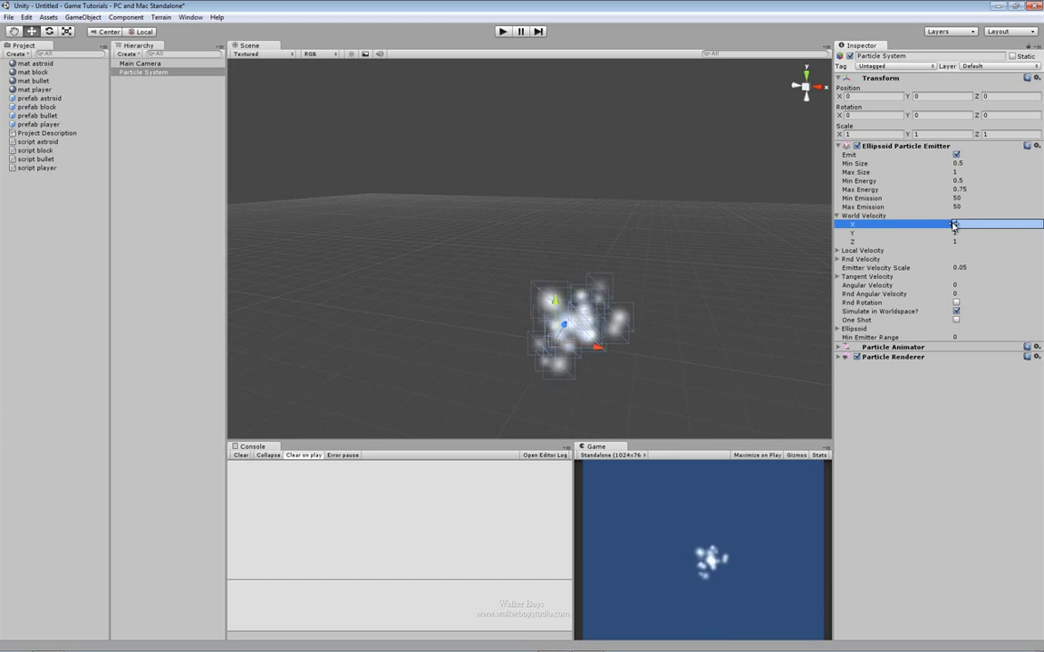
key(Tab)
key(Tab)
text(0)
key(Tab)
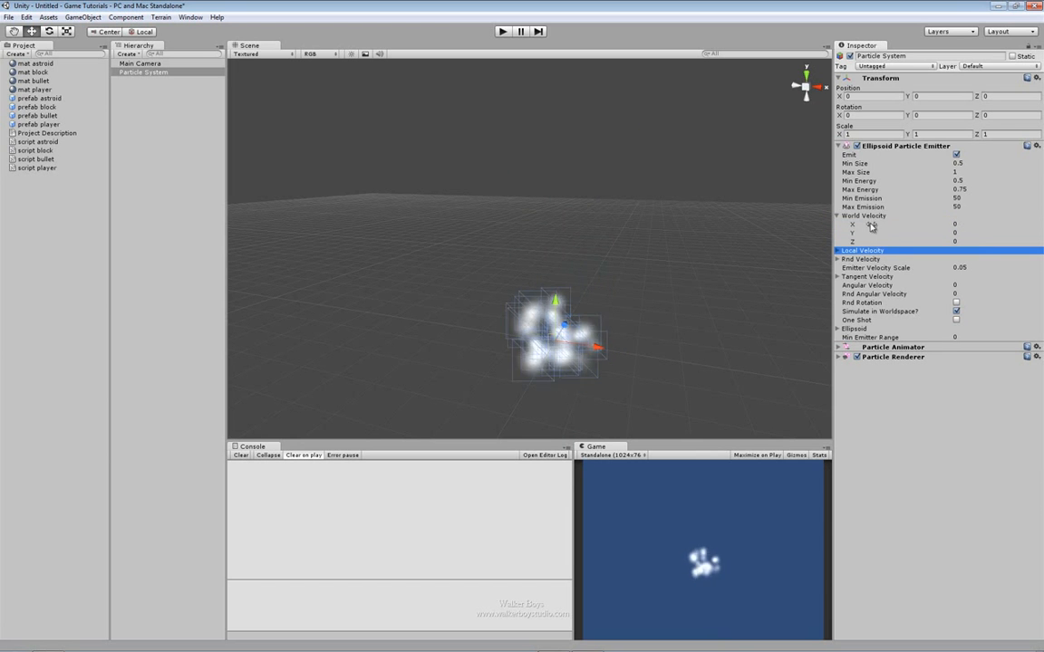
click(838, 217)
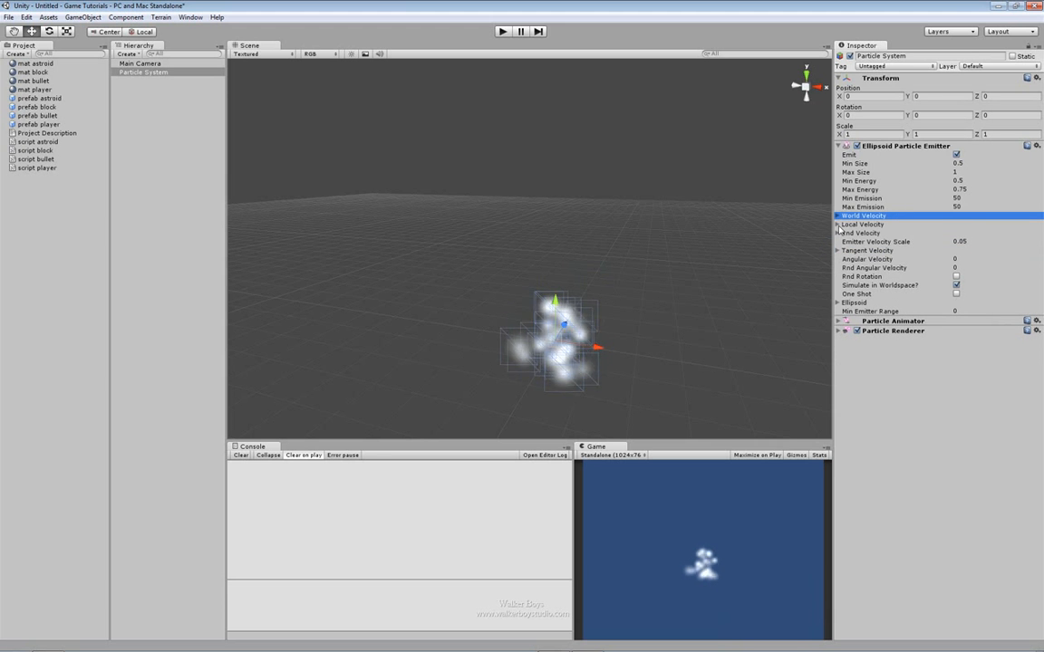
Step: Expand Local Velocity, try varying its Y value, return it to 0 and collapse the property
click(838, 225)
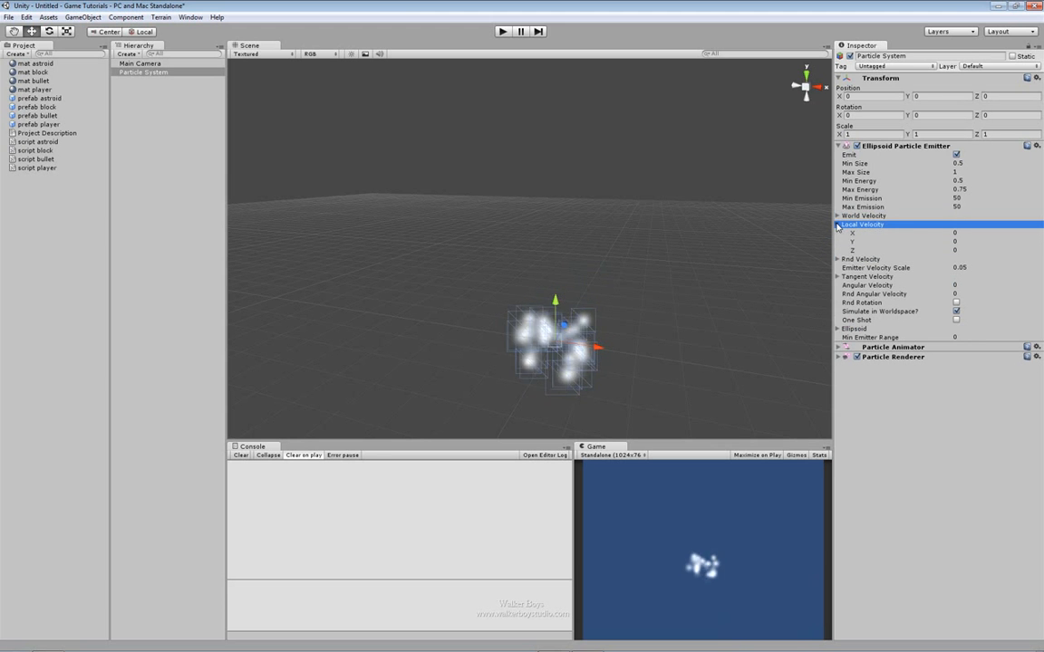
click(904, 243)
drag(950, 248, 908, 251)
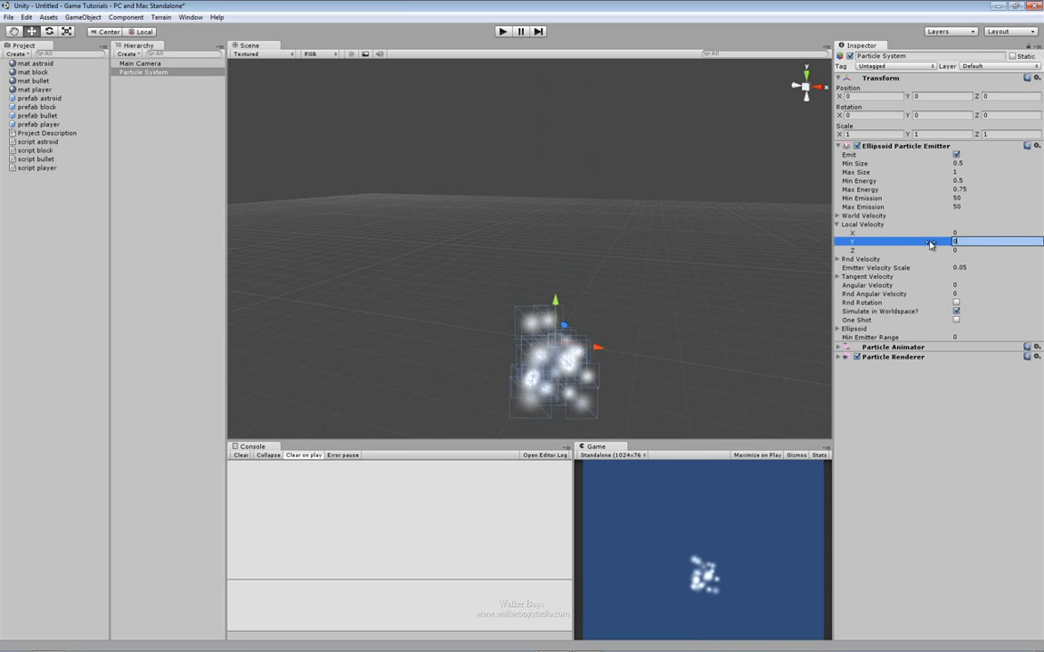
click(837, 225)
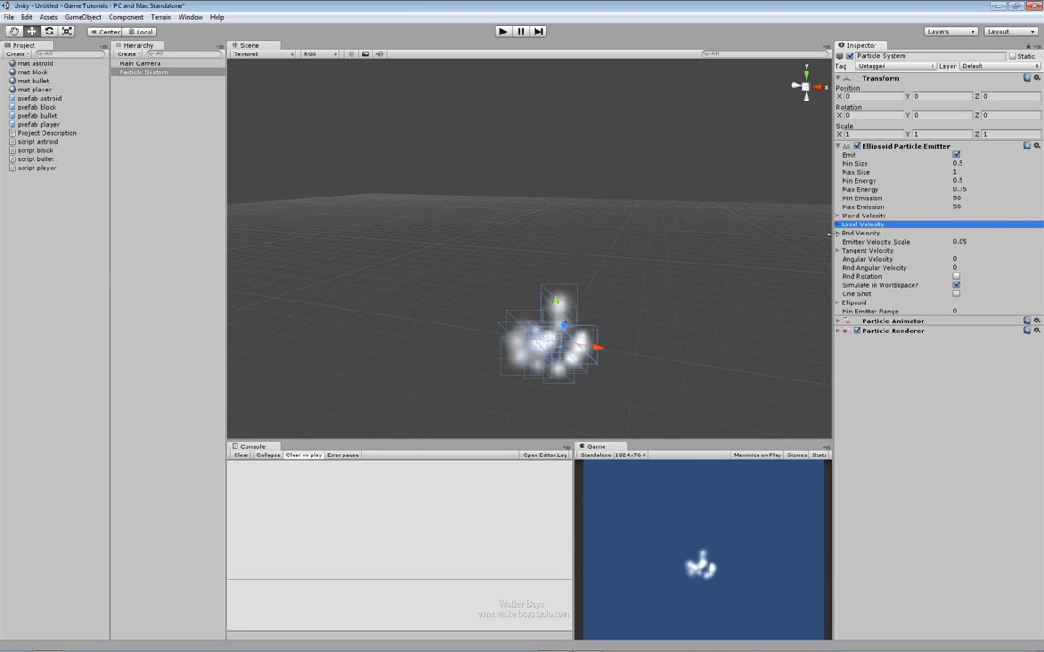
Step: Expand Rnd Velocity and Tangent Velocity, and set the Tangent Velocity's X and Y to 1
click(837, 234)
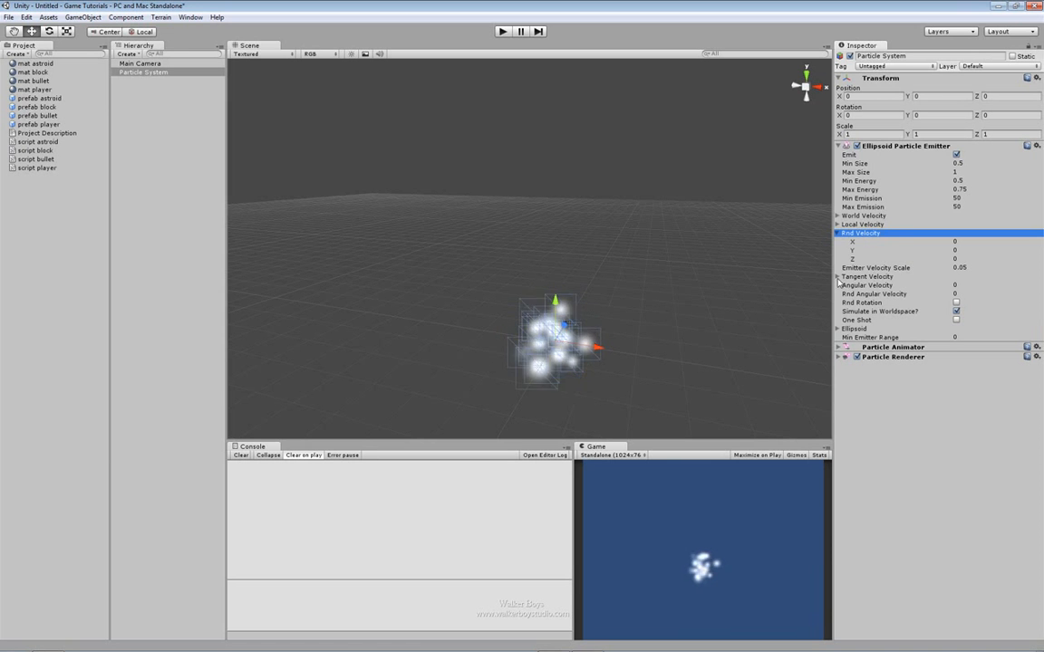
click(837, 277)
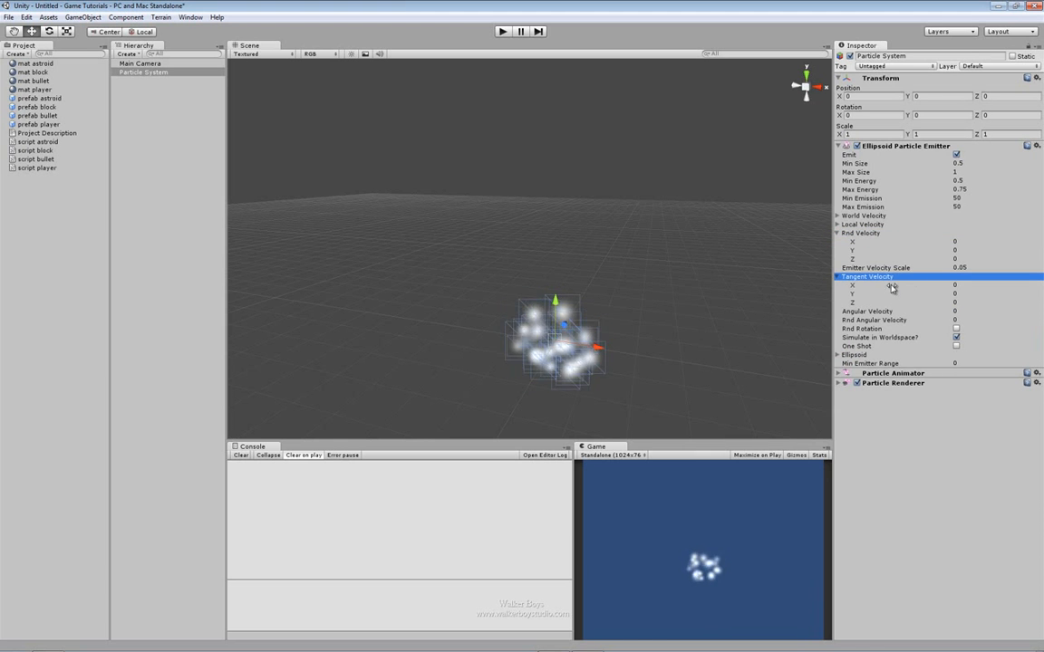
click(978, 288)
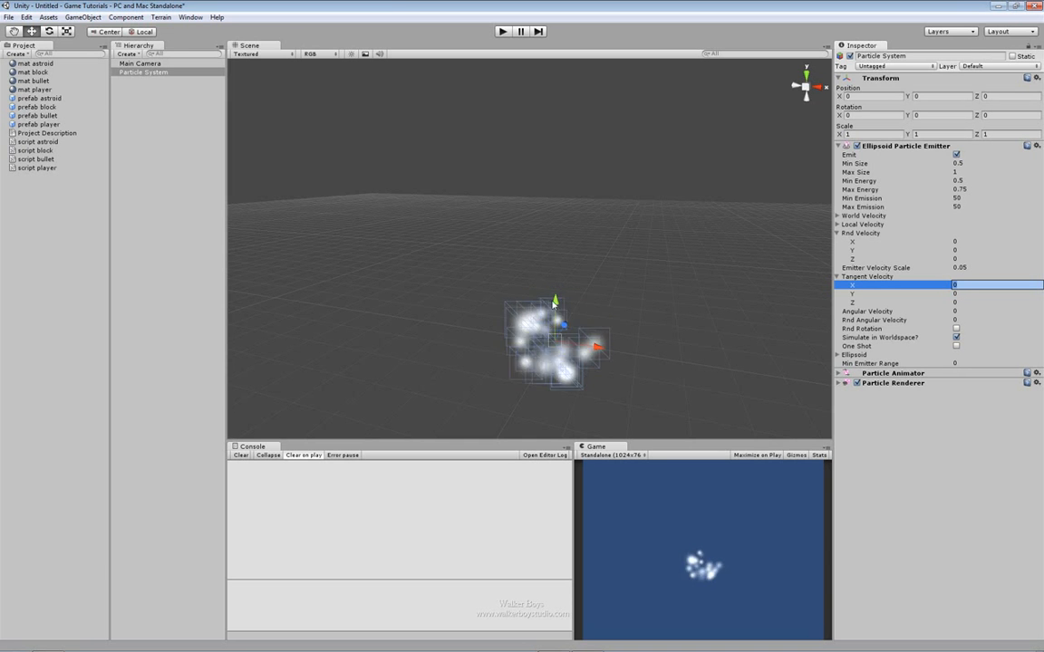
click(966, 294)
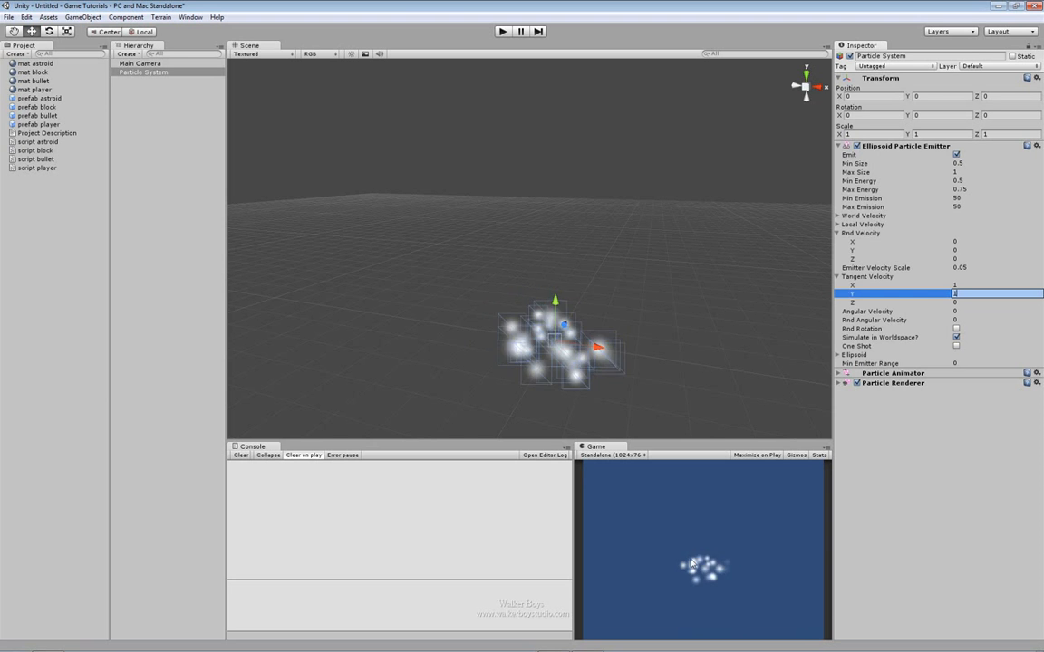
key(Tab)
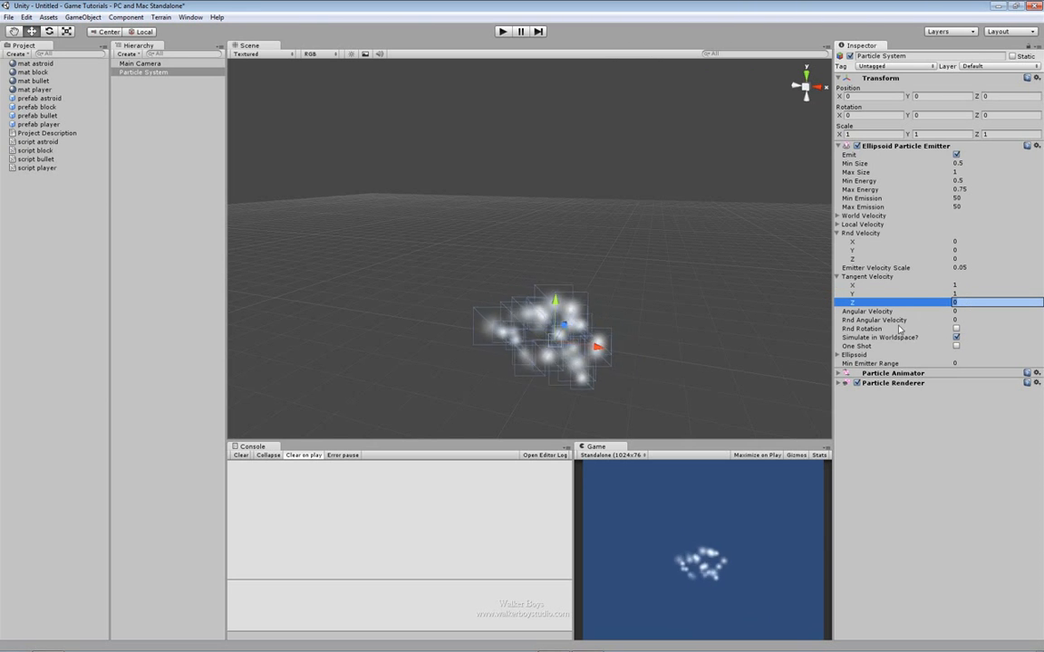
Step: Expand the emitter's Ellipsoid and set its X, Y and Z to 0.1 to shrink the emission area
click(838, 355)
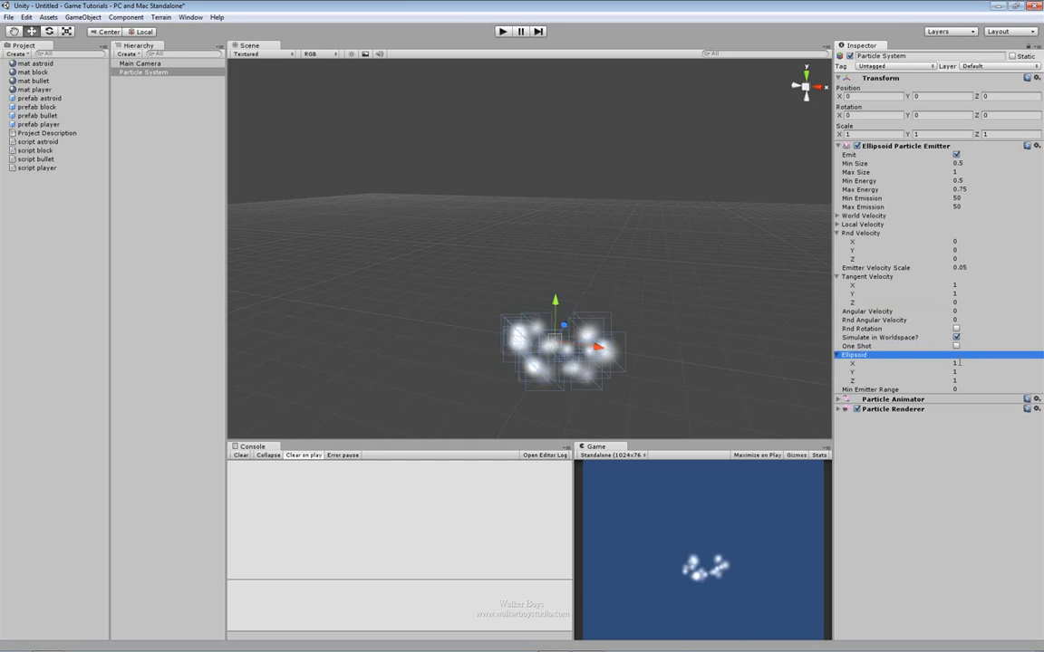
click(962, 363)
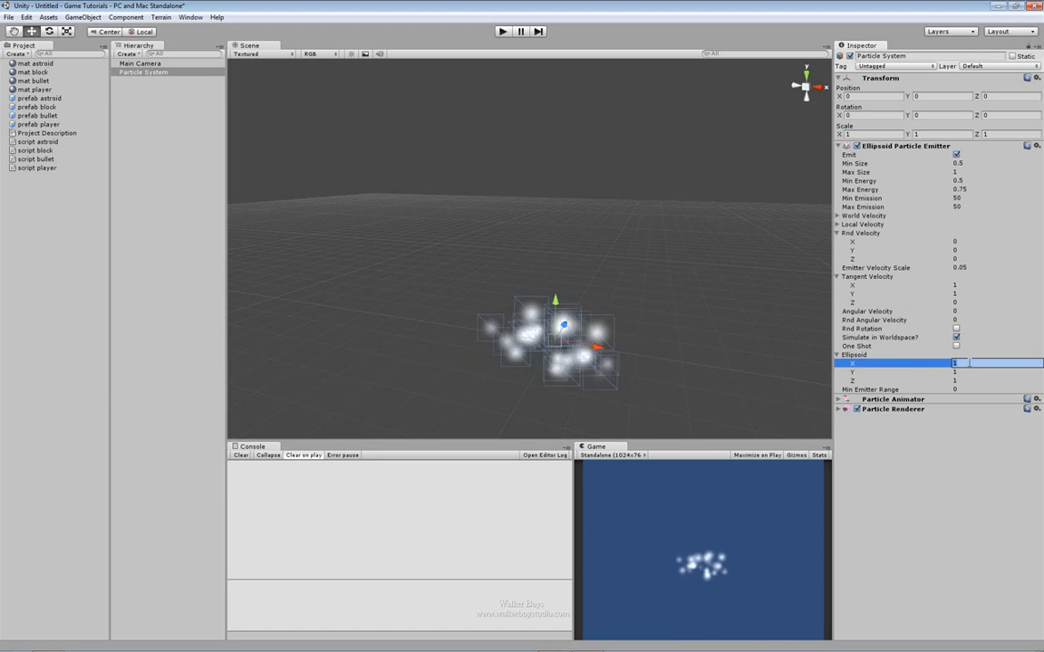
text(0.1)
key(Tab)
text(0.1)
key(Tab)
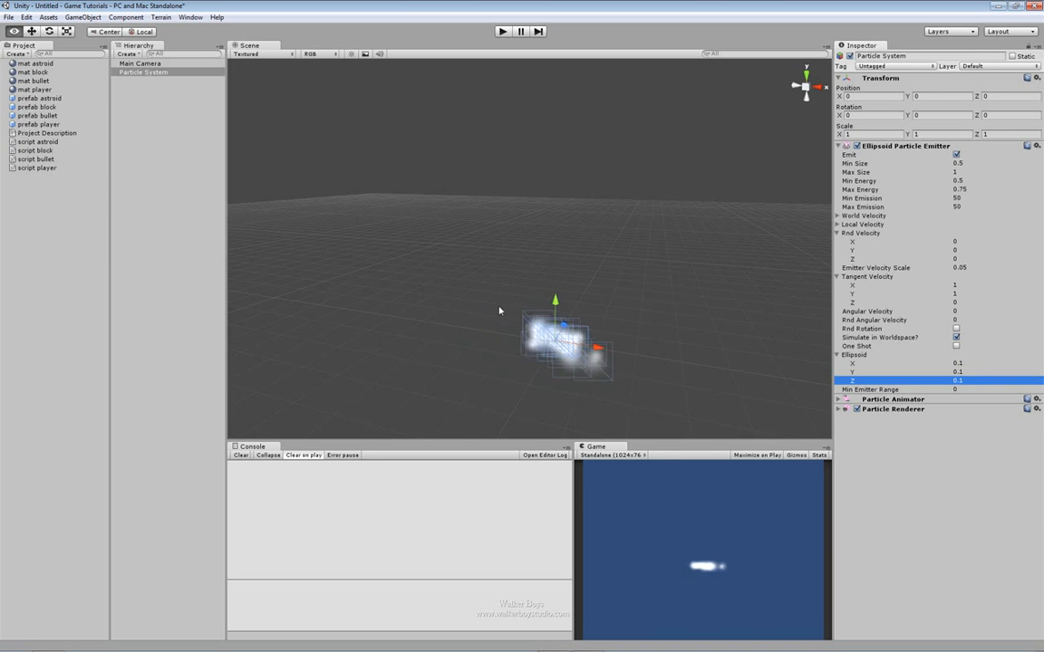
Step: Set the emitter's Tangent Velocity Z to 1
key(f)
alt+drag(564, 324, 706, 380)
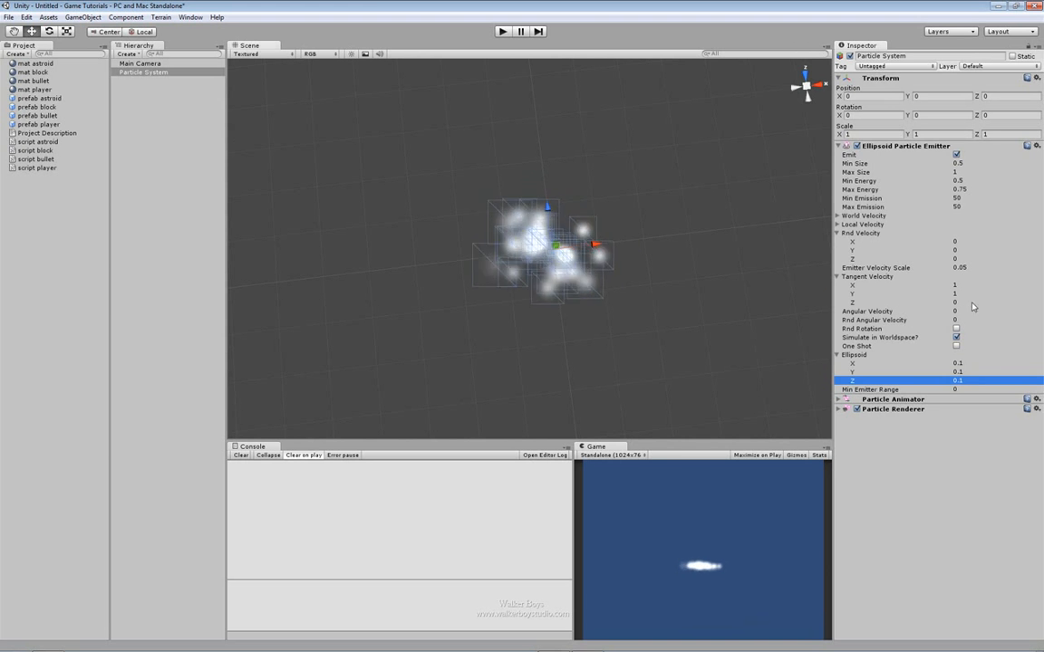
click(974, 302)
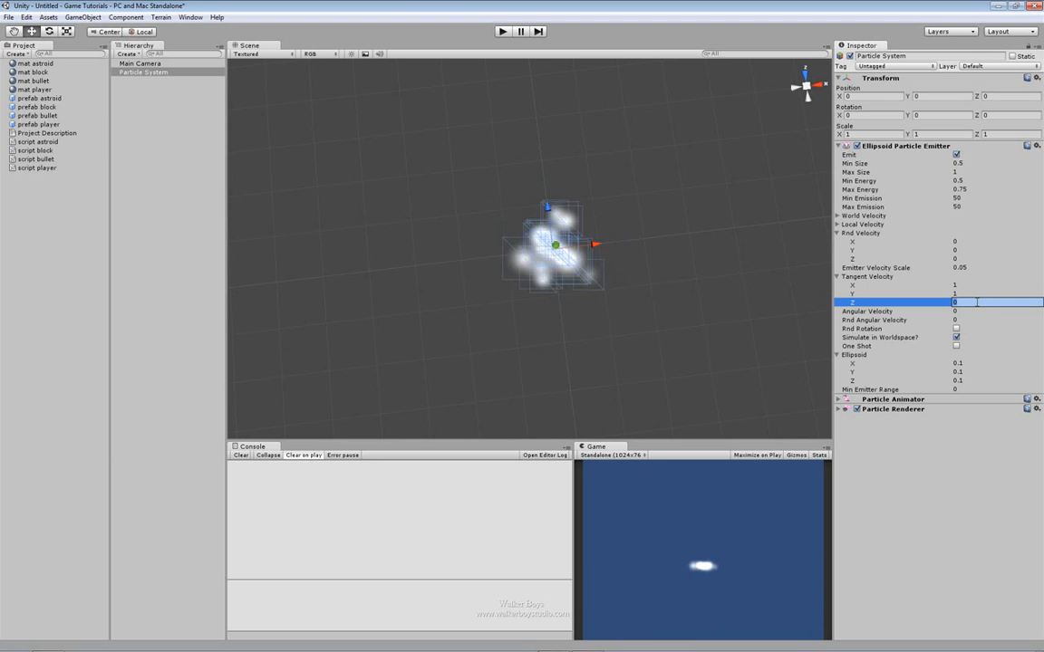
text(1)
key(Return)
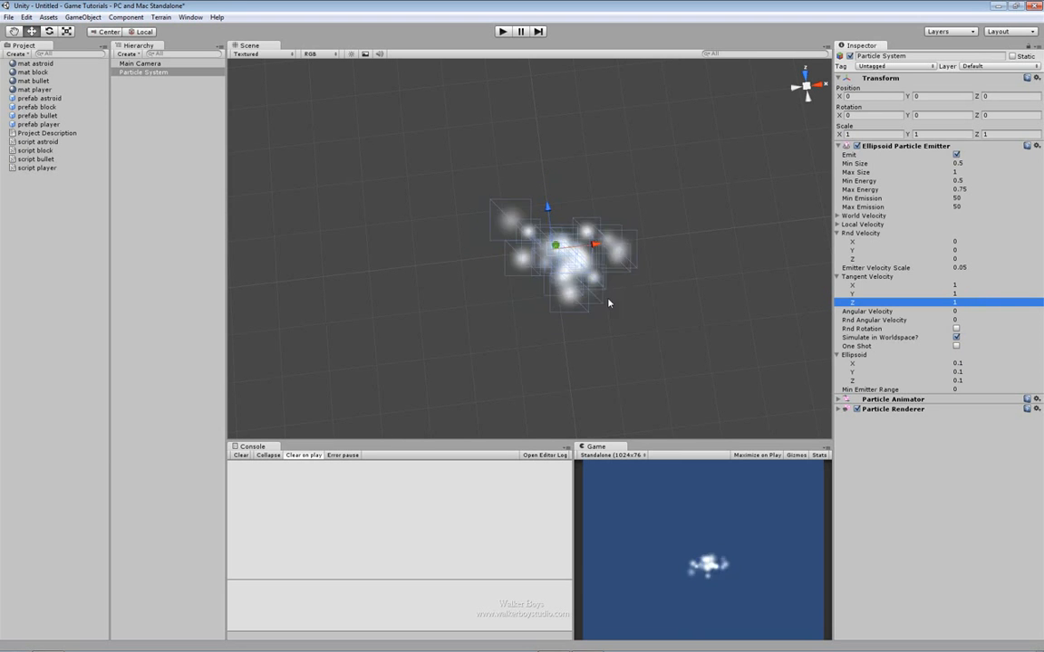
Step: Collapse Rnd Velocity and adjust the Tangent Velocity to about X 0.84, Y 5.7 and Z 3.89
alt+drag(548, 335, 450, 77)
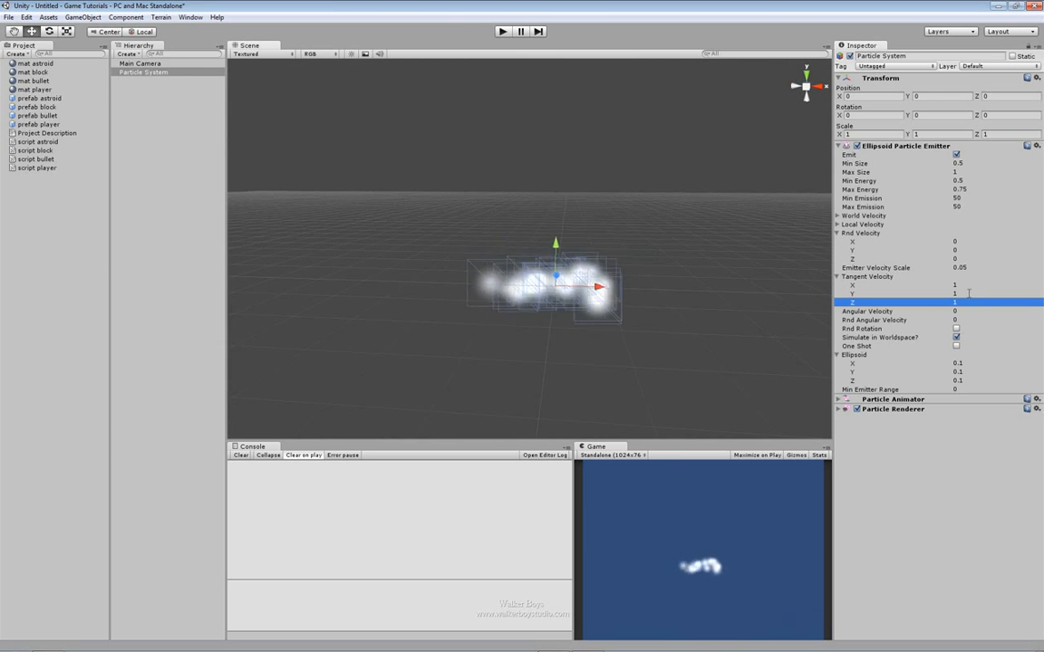
alt+drag(786, 288, 328, 286)
alt+drag(415, 283, 698, 232)
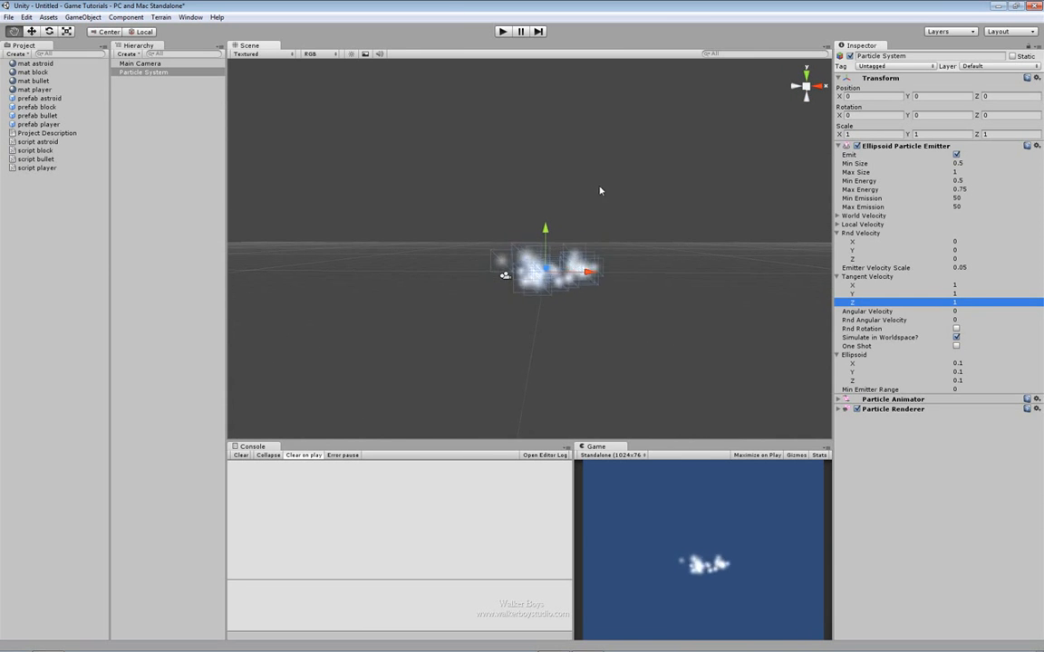
alt+drag(583, 193, 589, 191)
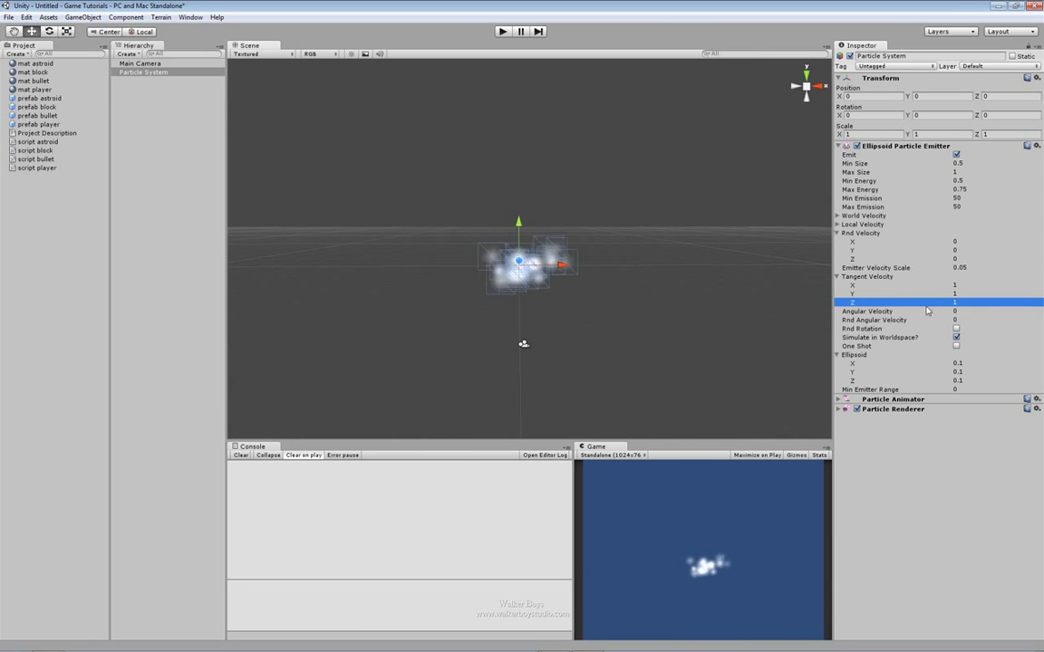
click(838, 234)
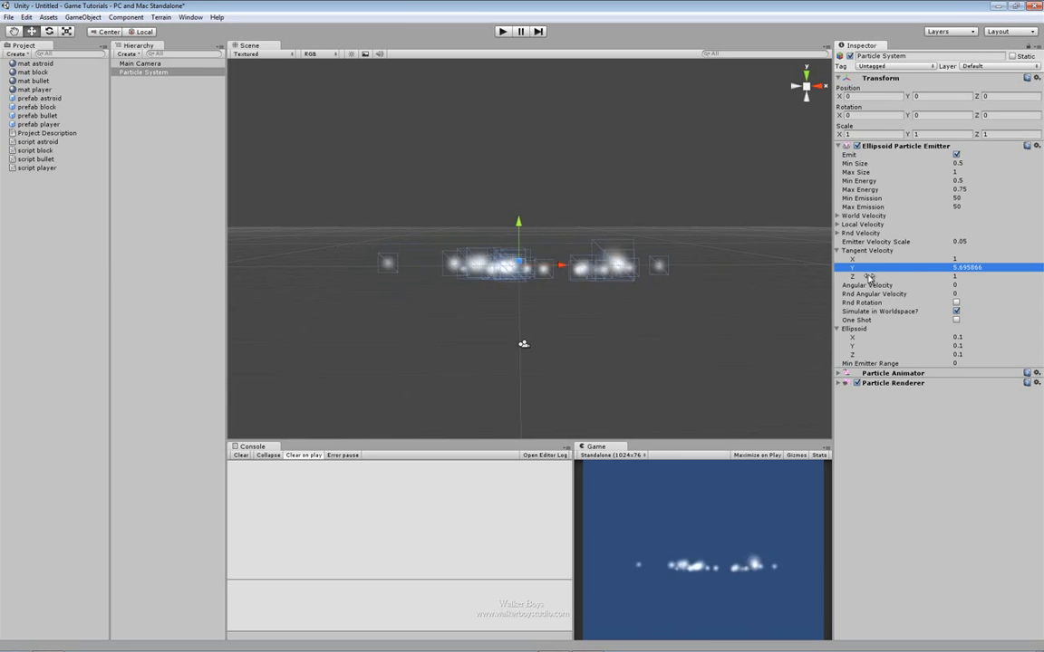
drag(16, 275, 11, 275)
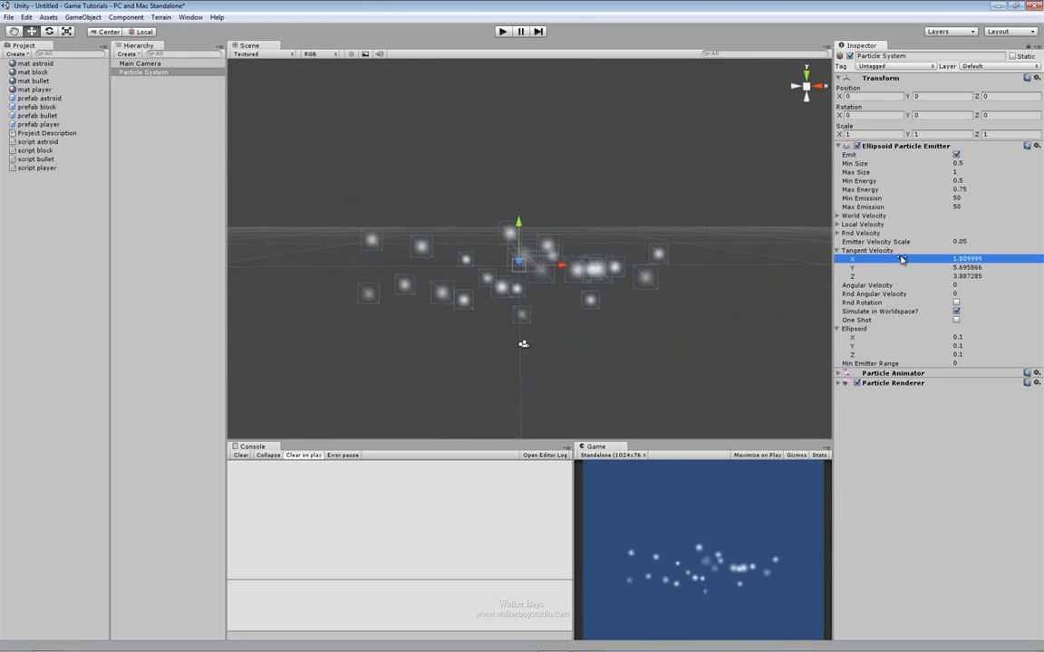
drag(893, 261, 886, 261)
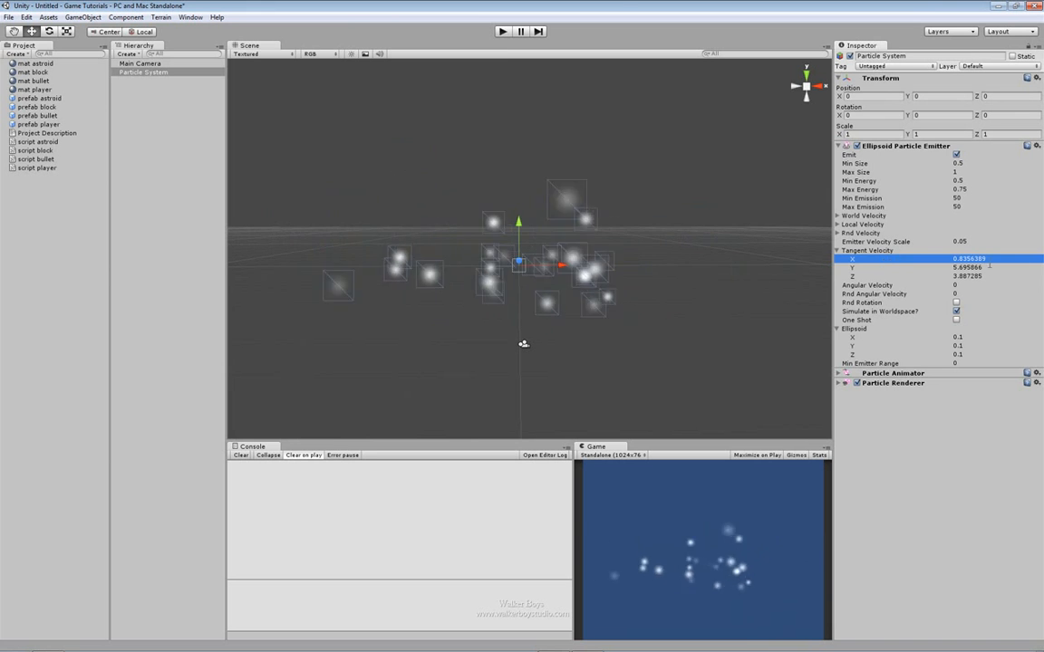
Step: Set the emitter's Tangent Velocity to X 4, Y 4 and Z 1
key(Tab)
key(Tab)
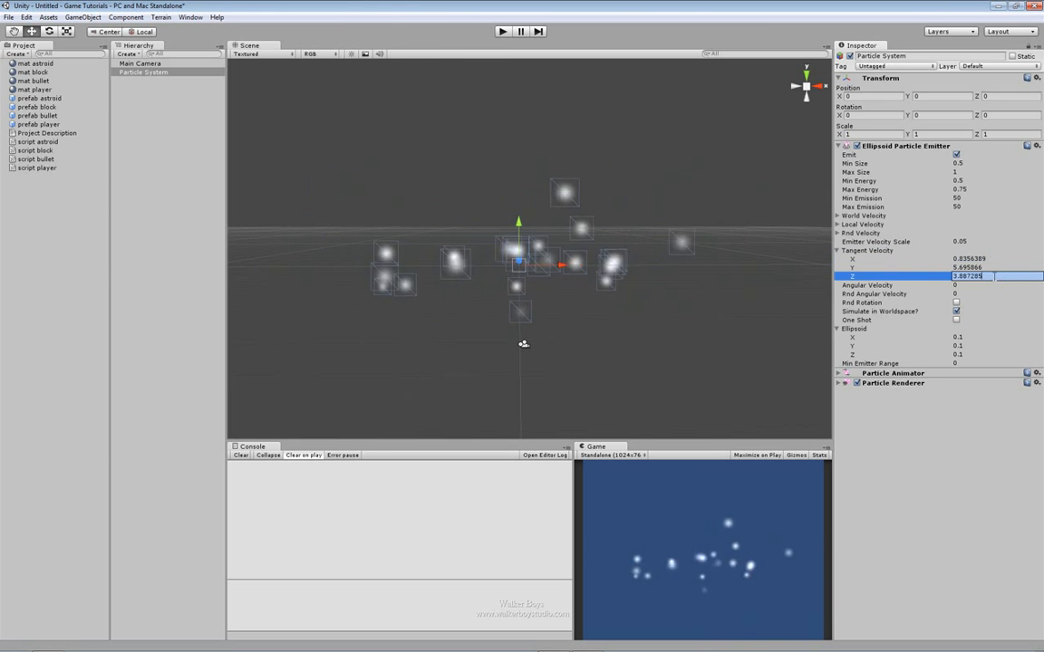
text(1)
click(1002, 265)
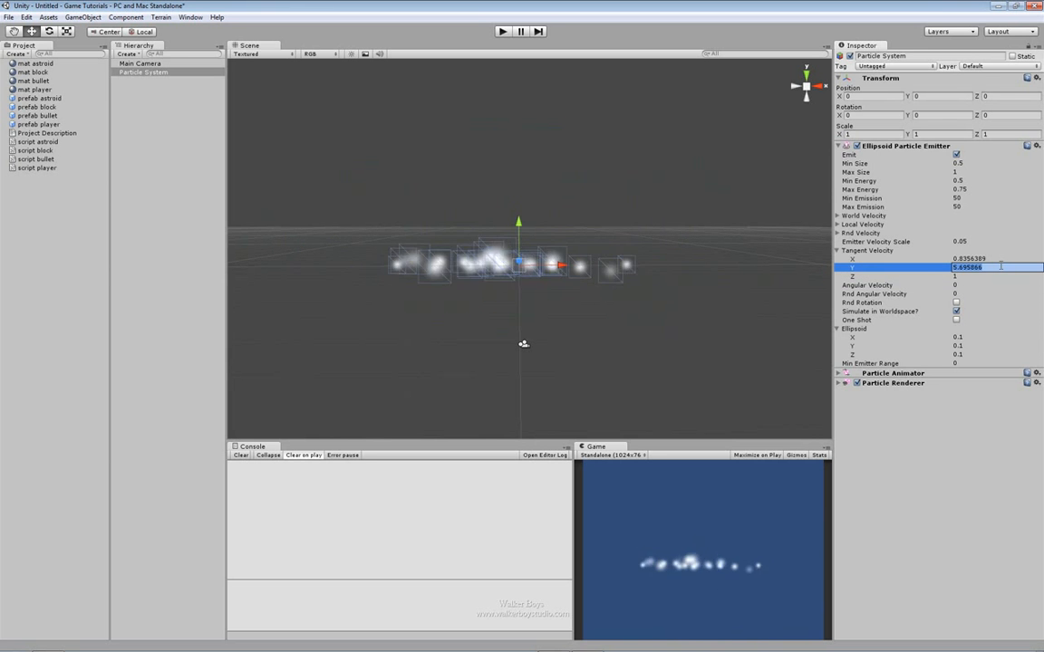
click(993, 260)
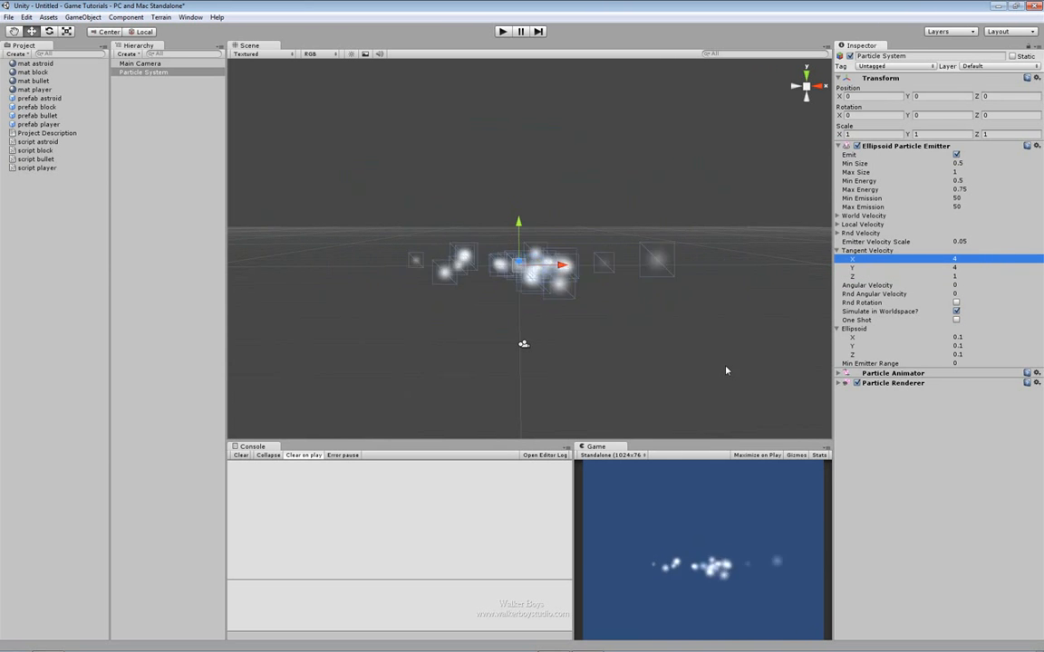
Step: Raise the particle emitter's Max Size to about 2.14
alt+drag(583, 295, 557, 320)
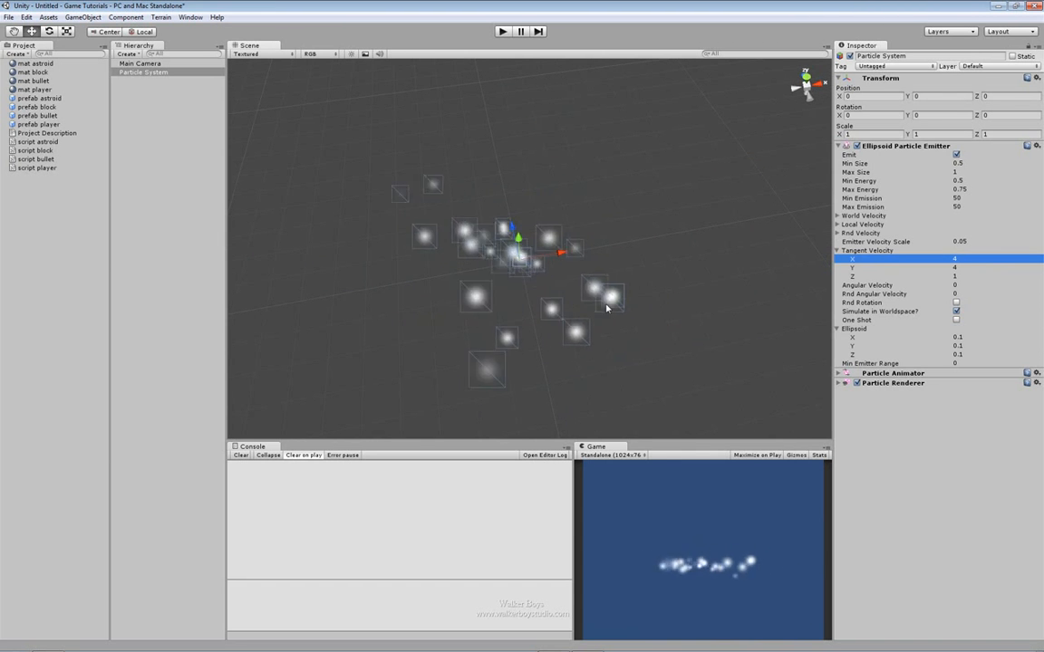
alt+drag(456, 419, 626, 287)
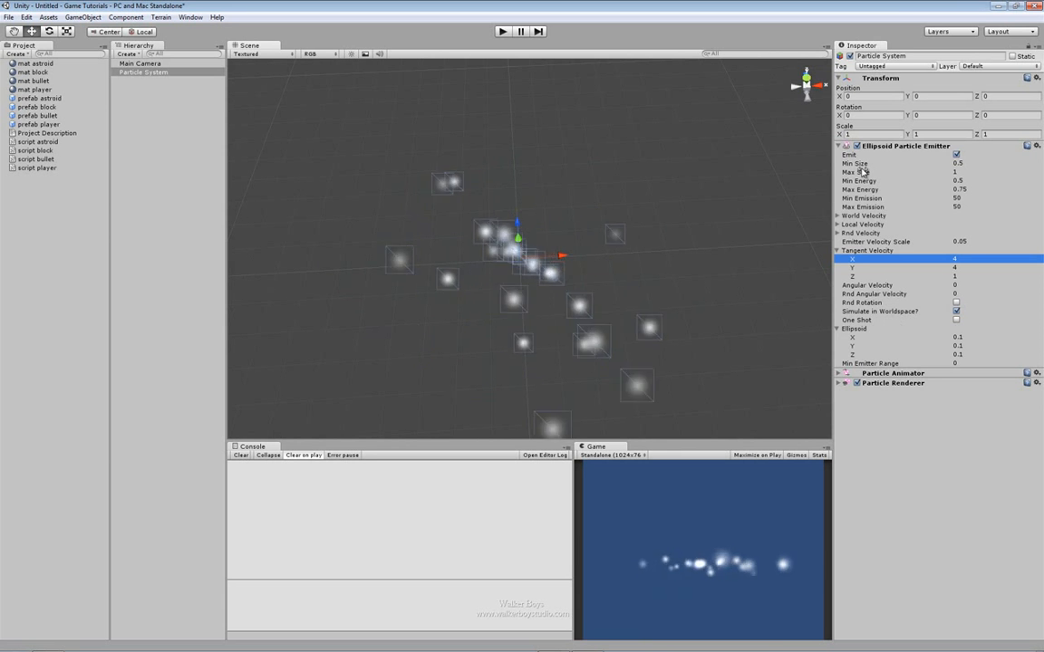
drag(888, 175, 911, 173)
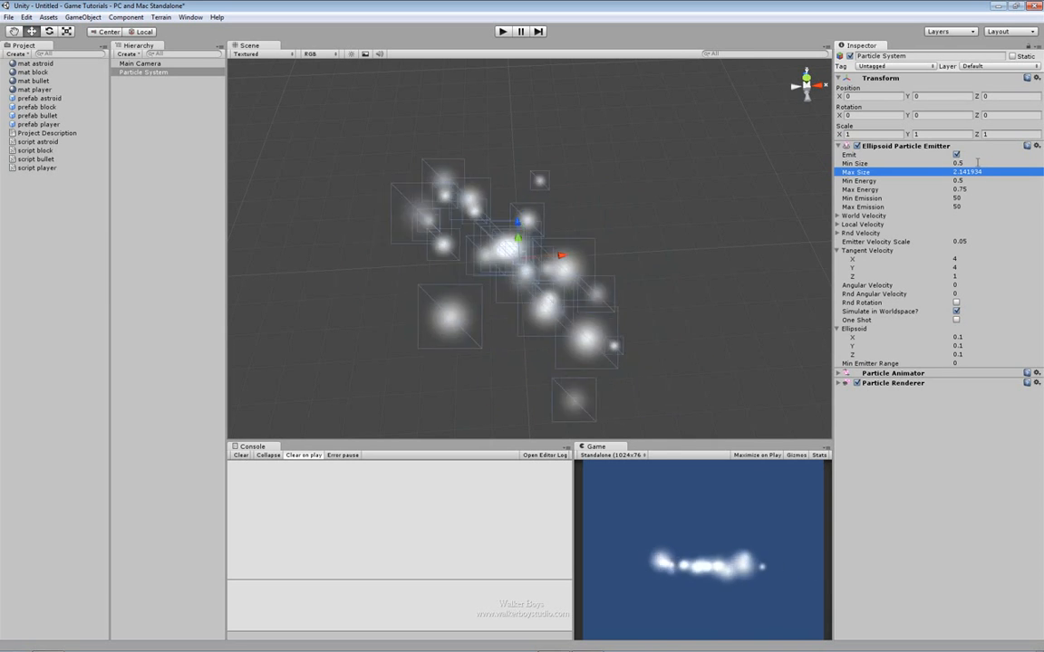
Step: Set the particle emitter's Min Size to 0.75 and Max Size to 1.75
click(893, 163)
text(.1)
key(Tab)
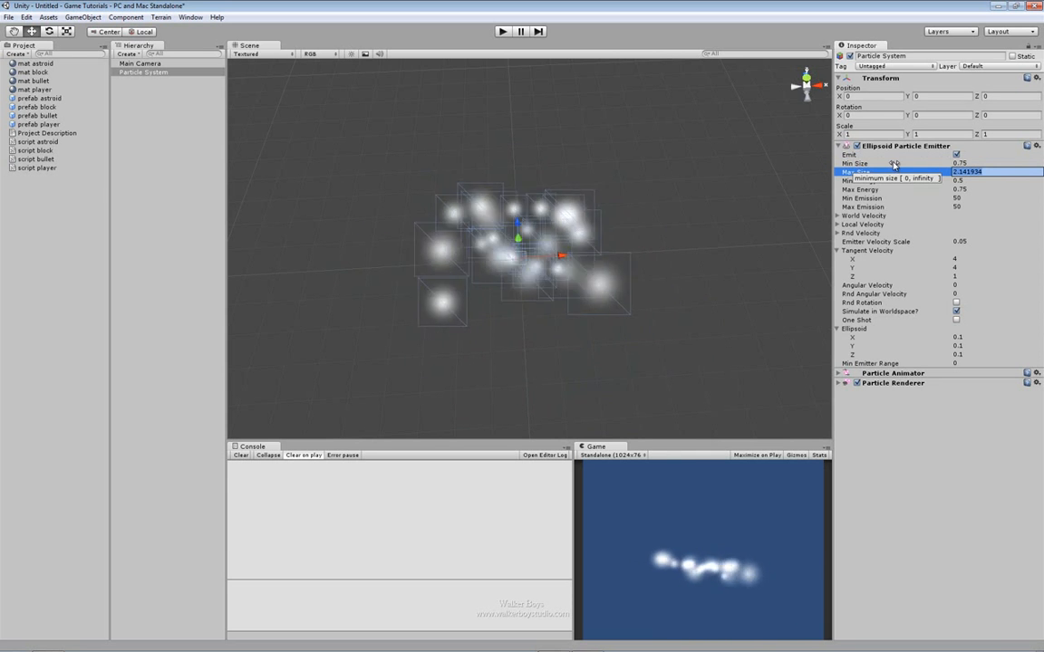
text(1.75)
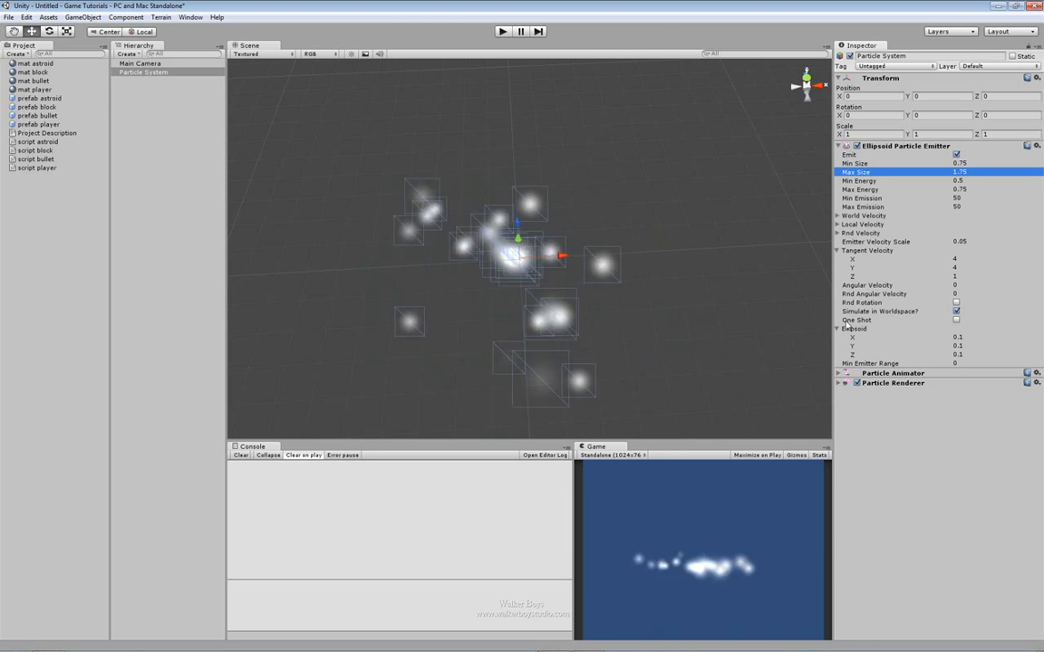
Step: Enable One Shot on the particle emitter, set its Tangent Velocity Z to 4, and inspect the bursts from several angles
click(956, 321)
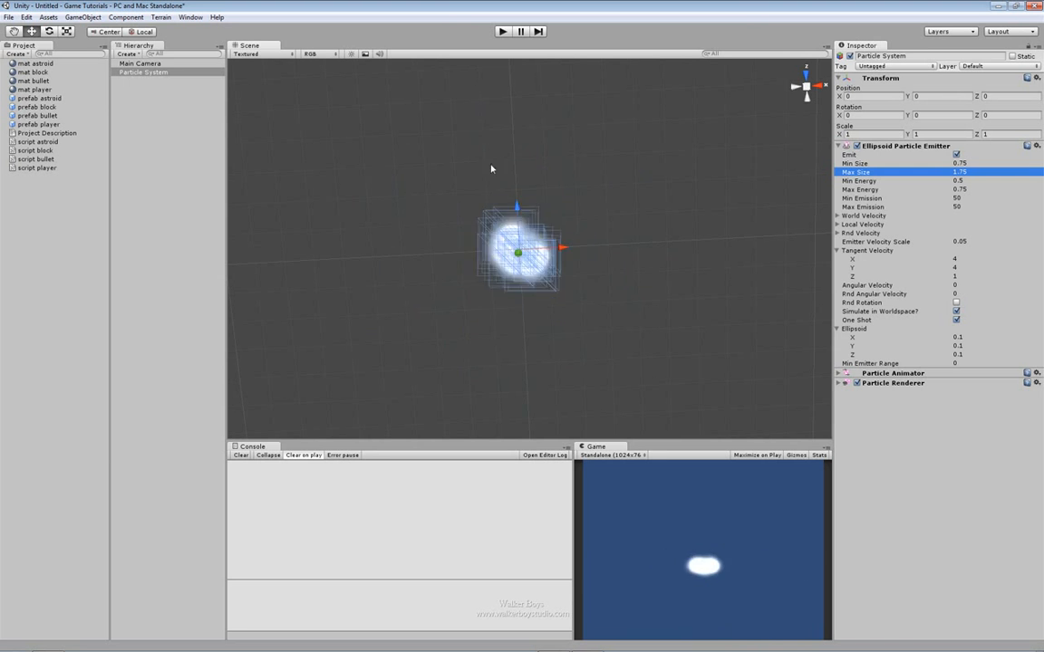
alt+drag(658, 362, 659, 110)
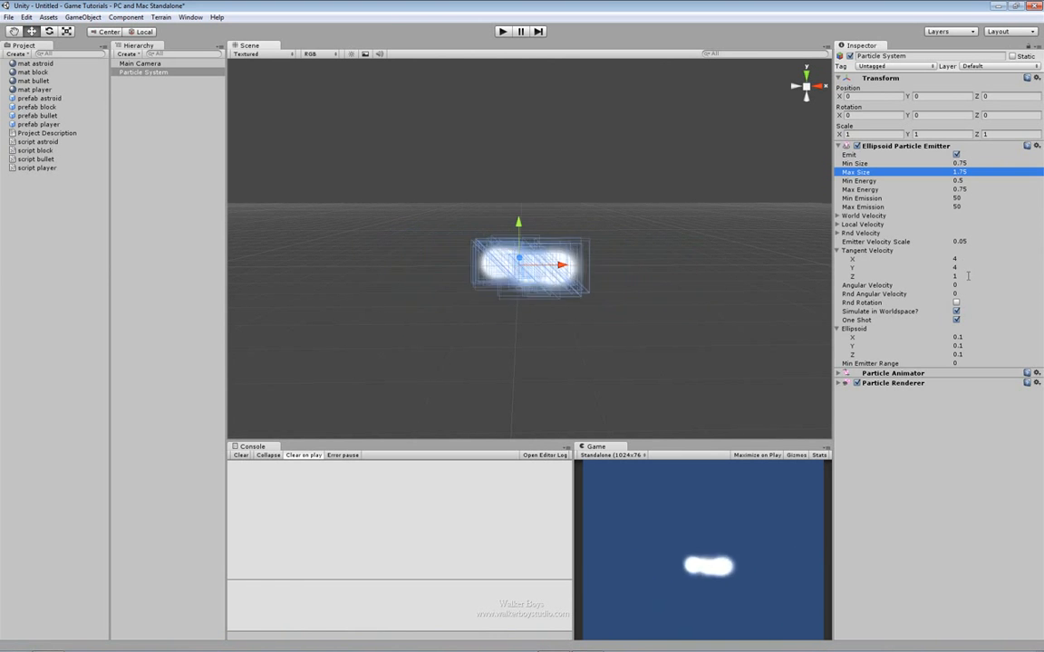
click(967, 276)
text(4)
key(Return)
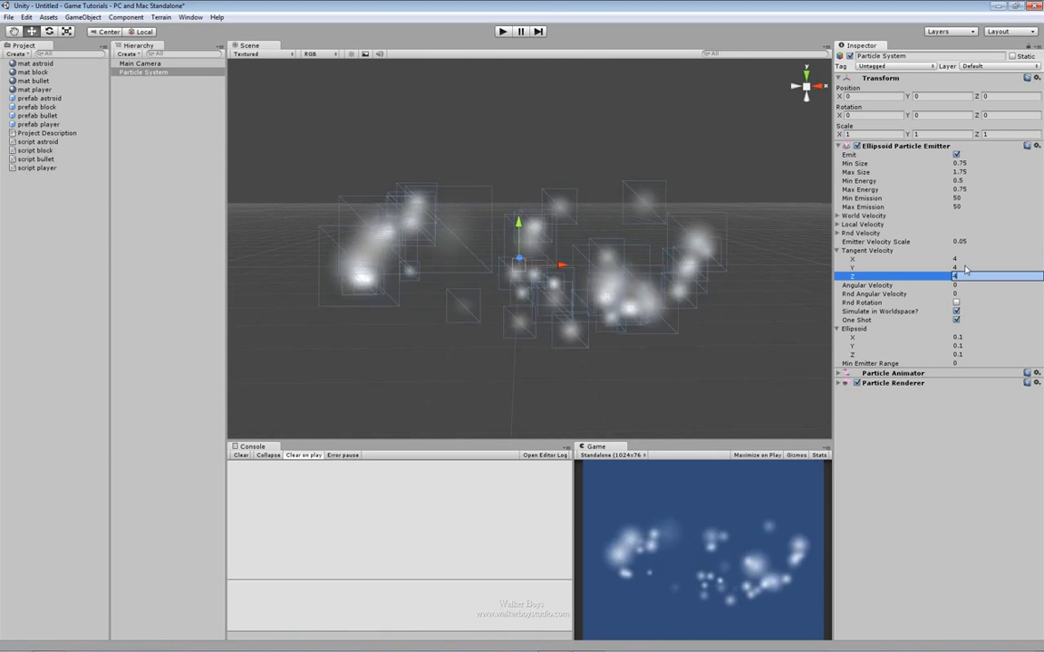
click(966, 266)
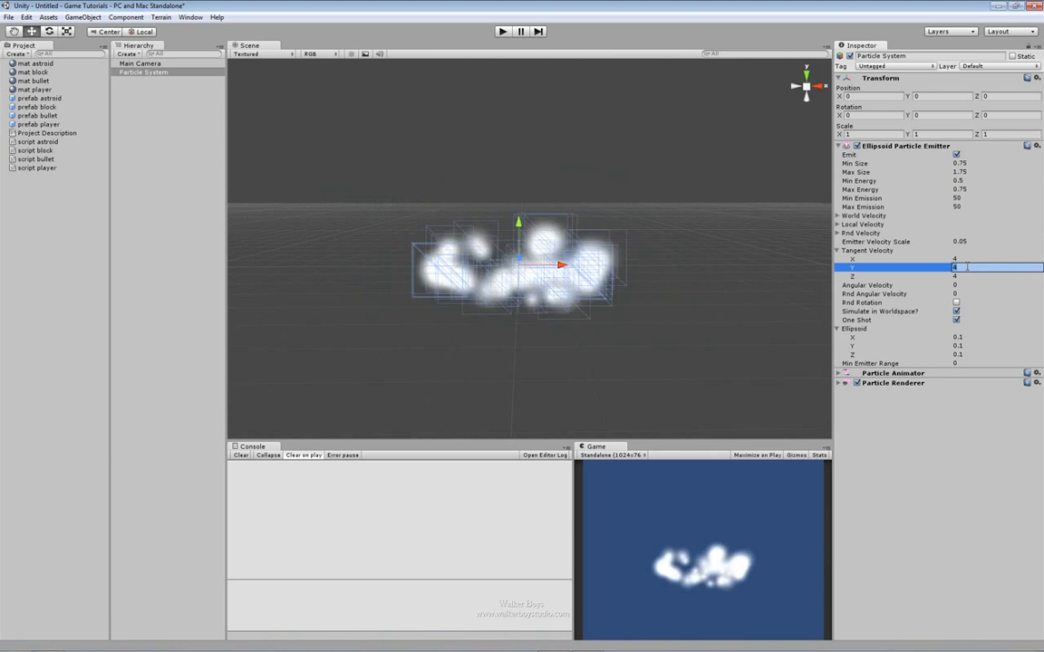
alt+drag(708, 273, 575, 309)
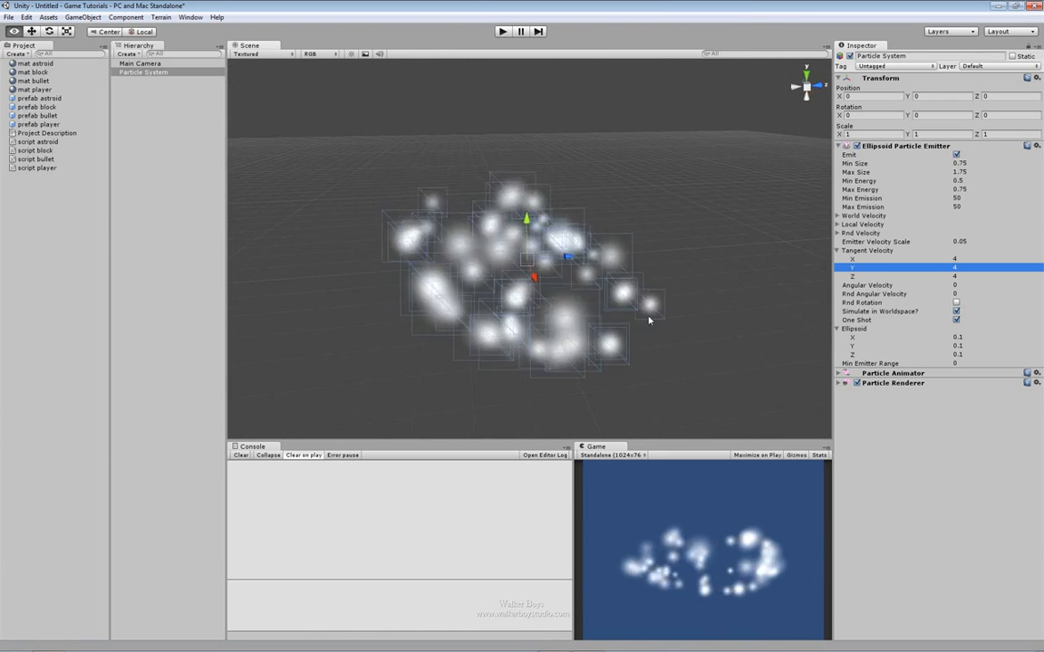
alt+drag(670, 296, 587, 298)
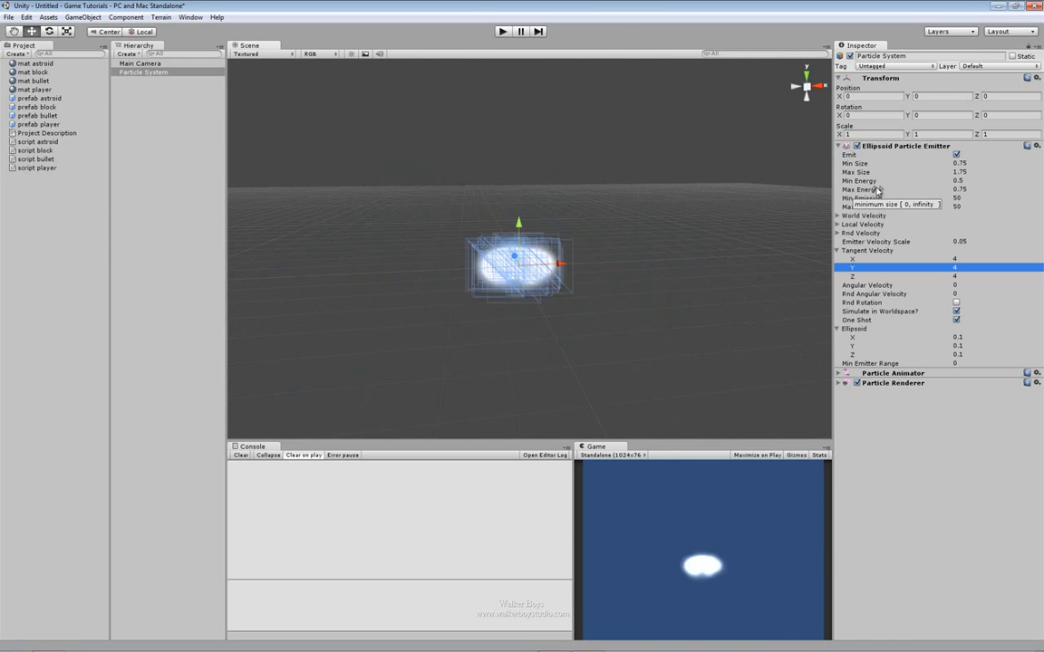
Step: Set the particle emitter's Min Energy to 0.25 and Max Energy to 0.5
click(968, 181)
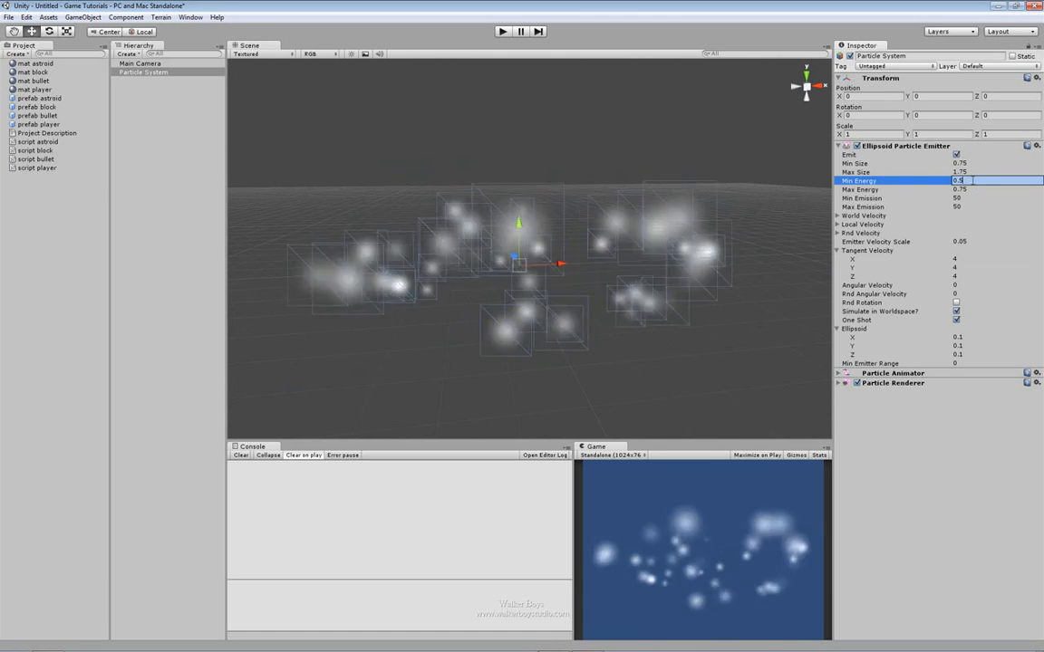
text(0.25)
key(Tab)
text(1)
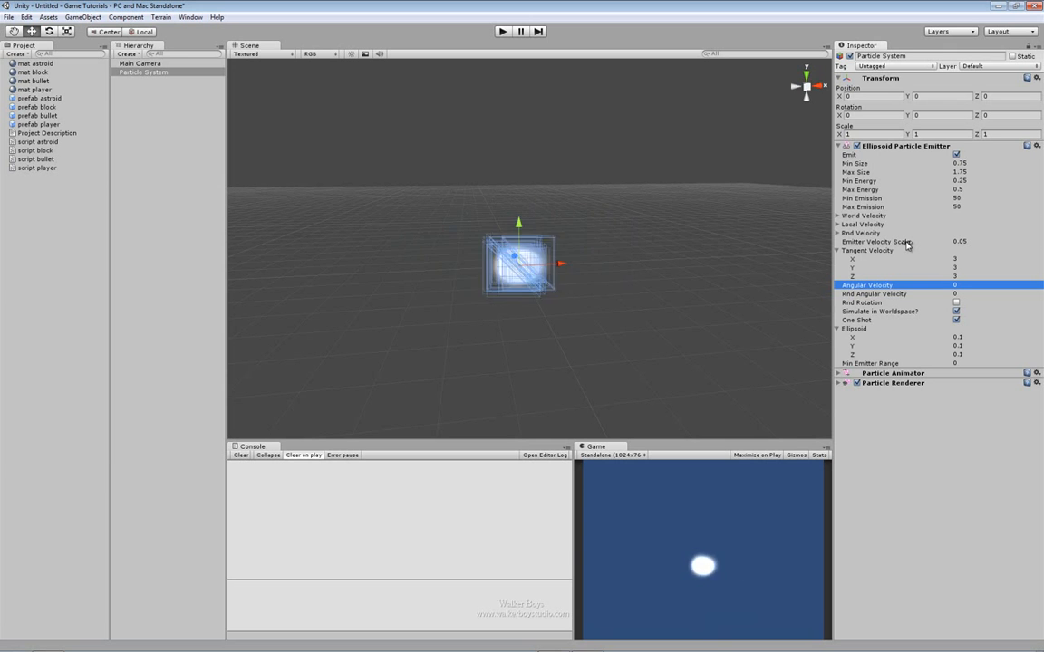
Step: Collapse the Tangent Velocity, Ellipsoid and whole emitter settings, and expand the Particle Animator settings
click(837, 251)
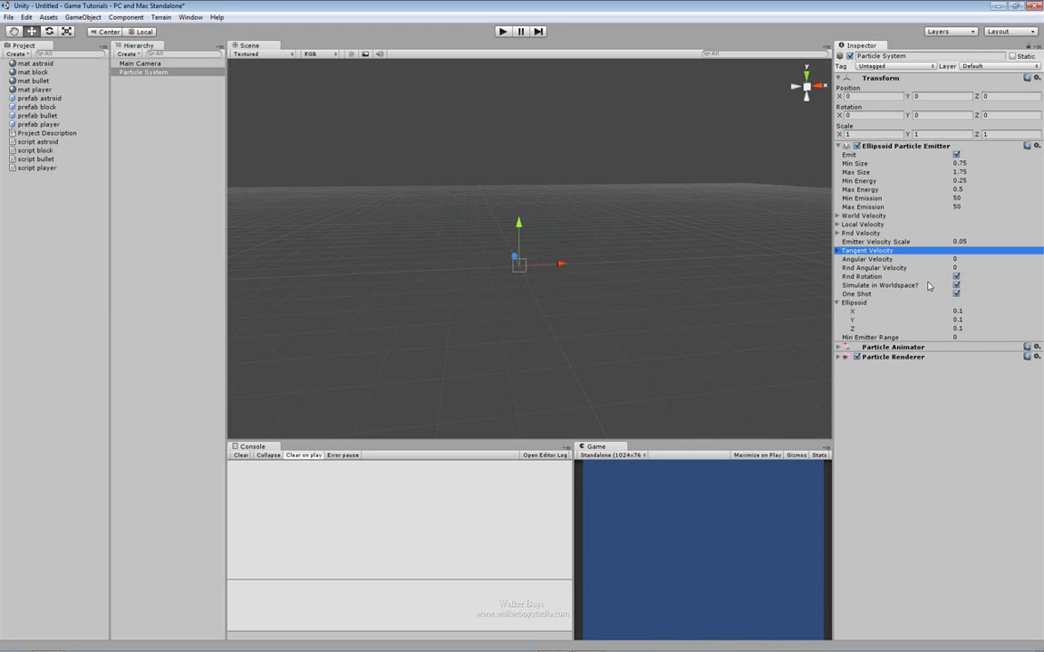
click(837, 304)
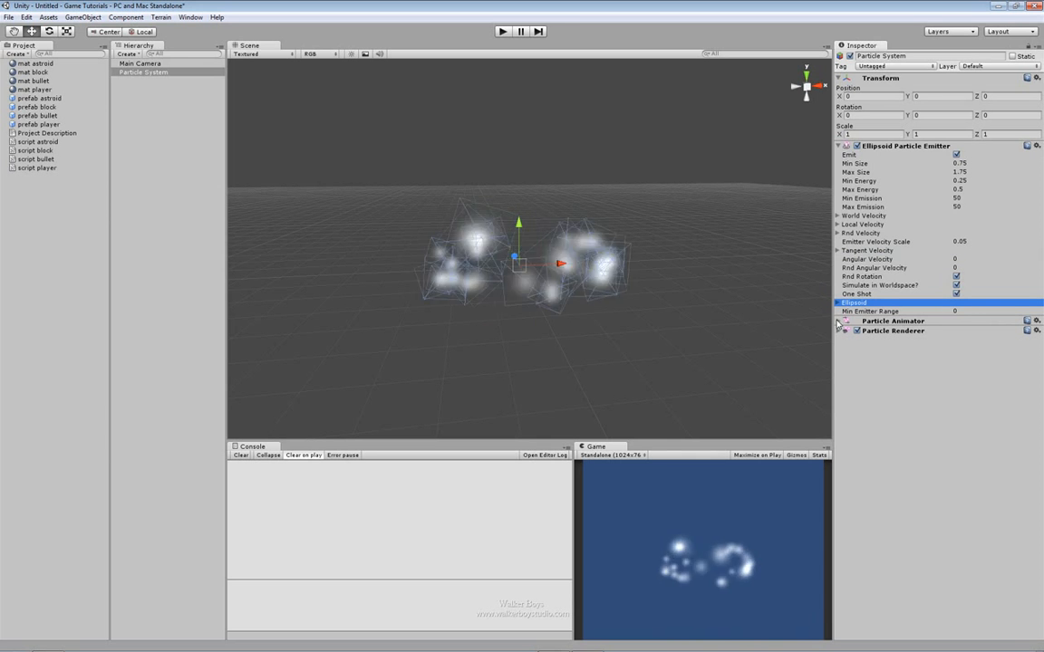
click(837, 146)
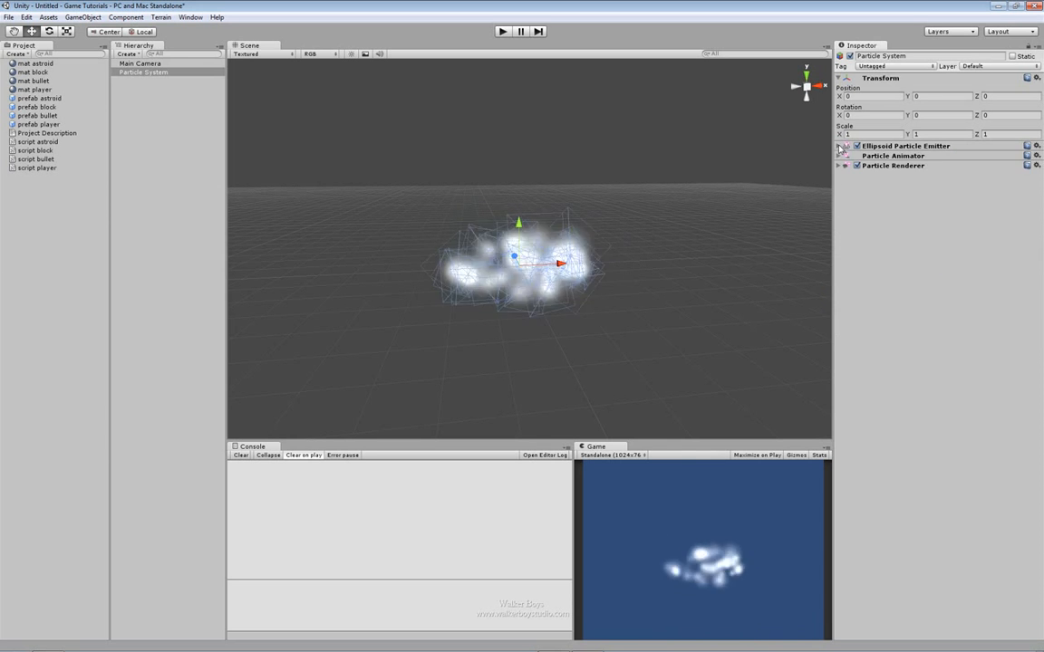
click(838, 156)
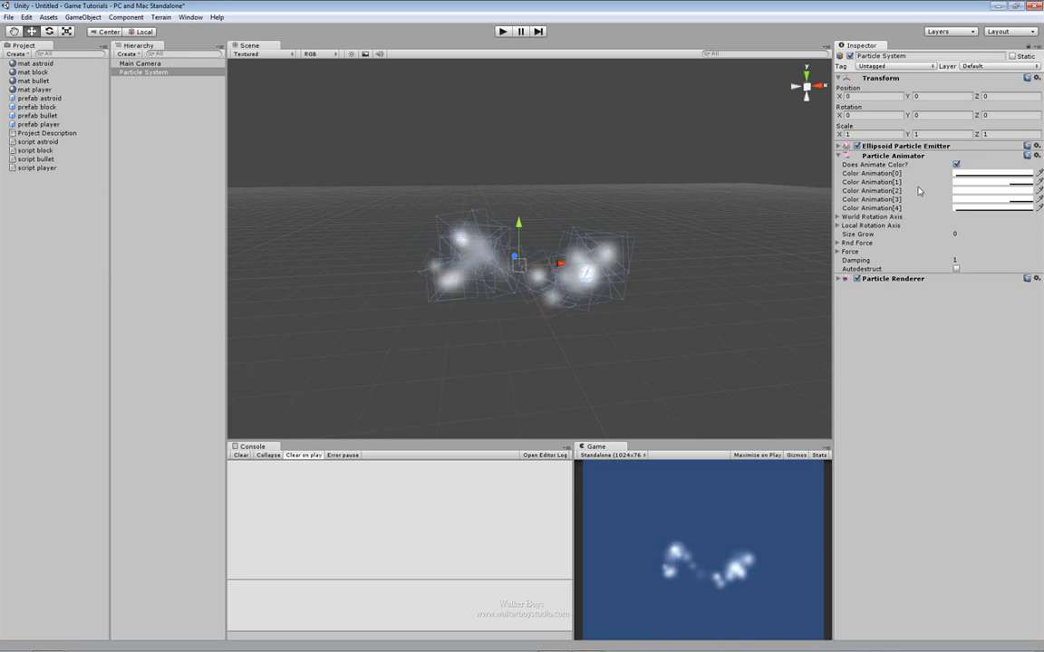
Step: Set Color Animation[0] of the Particle Animator to a pale yellow, about RGB 255, 250, 225
click(991, 174)
drag(707, 147, 746, 105)
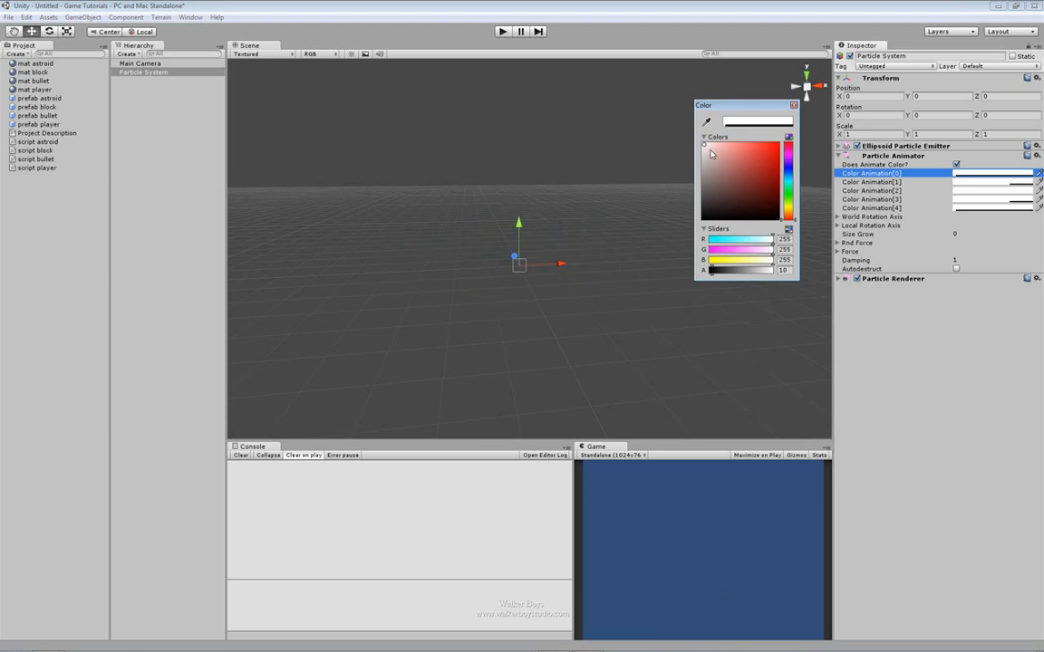
click(788, 212)
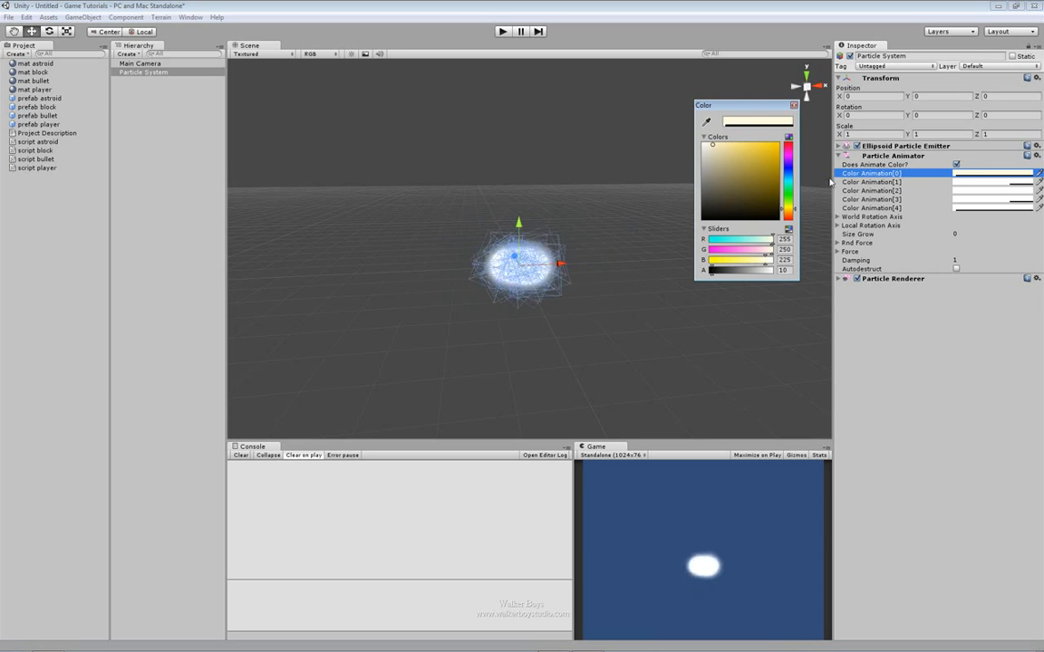
Step: Set Color Animation[1] to a light orange, about RGB 234, 185, 103
click(964, 184)
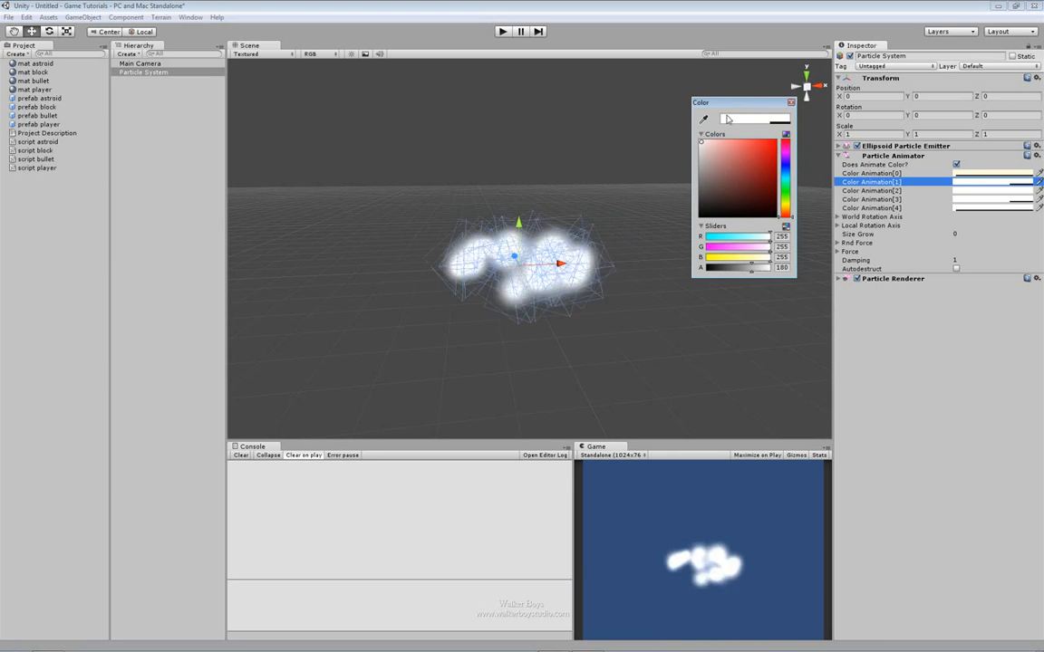
drag(712, 152, 730, 144)
drag(782, 203, 788, 213)
drag(718, 147, 742, 148)
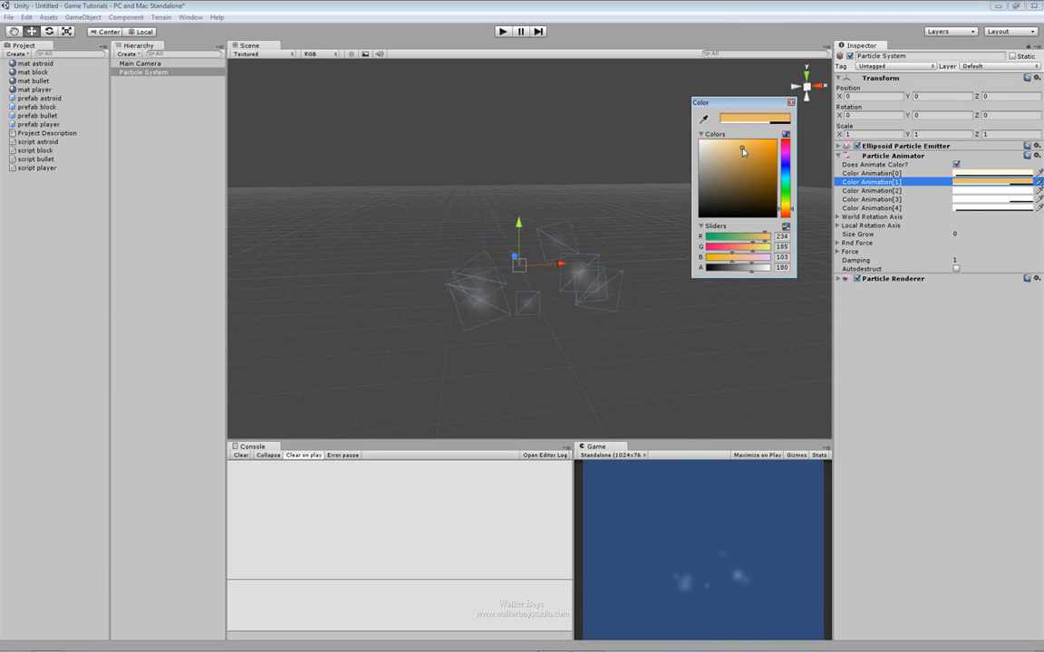
Step: Set Color Animation[2] to a tan, about RGB 200, 183, 137
click(979, 192)
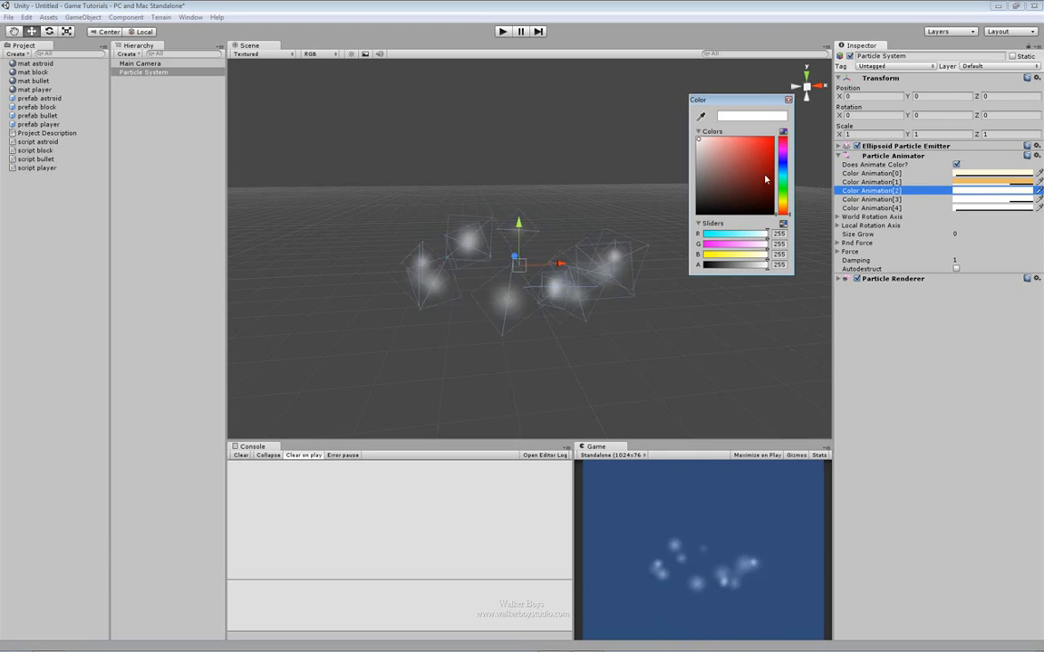
click(786, 209)
mouse_move(723, 154)
mouse_down()
mouse_move(729, 143)
mouse_move(779, 138)
mouse_move(735, 141)
mouse_move(721, 160)
mouse_up()
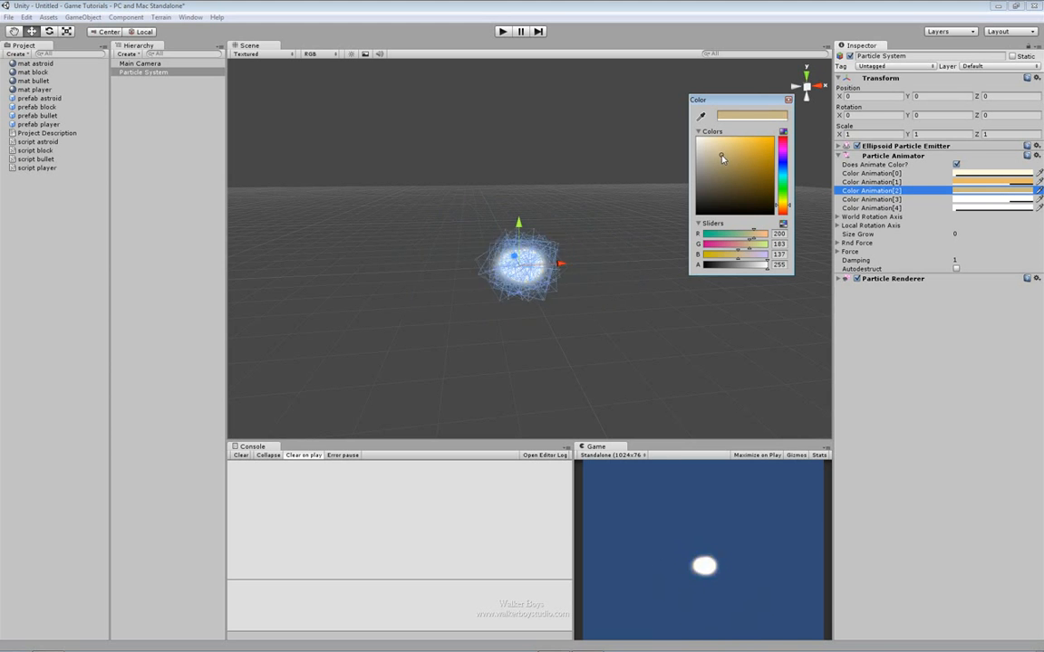
Step: Set Color Animation[3] to a peach orange, about RGB 255, 188, 126
click(989, 200)
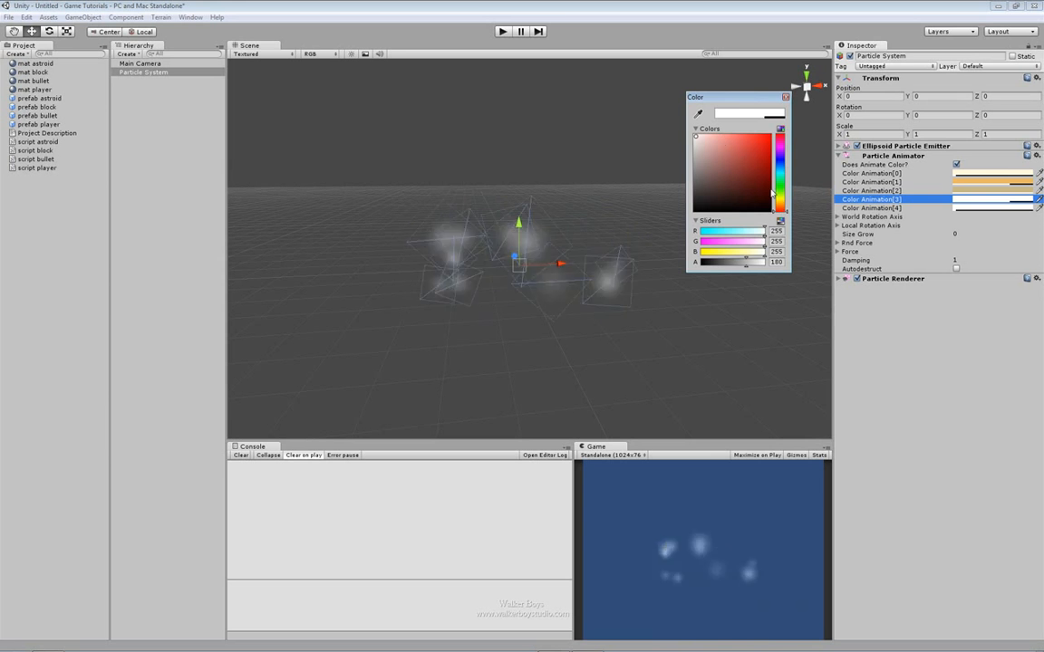
drag(719, 143, 733, 133)
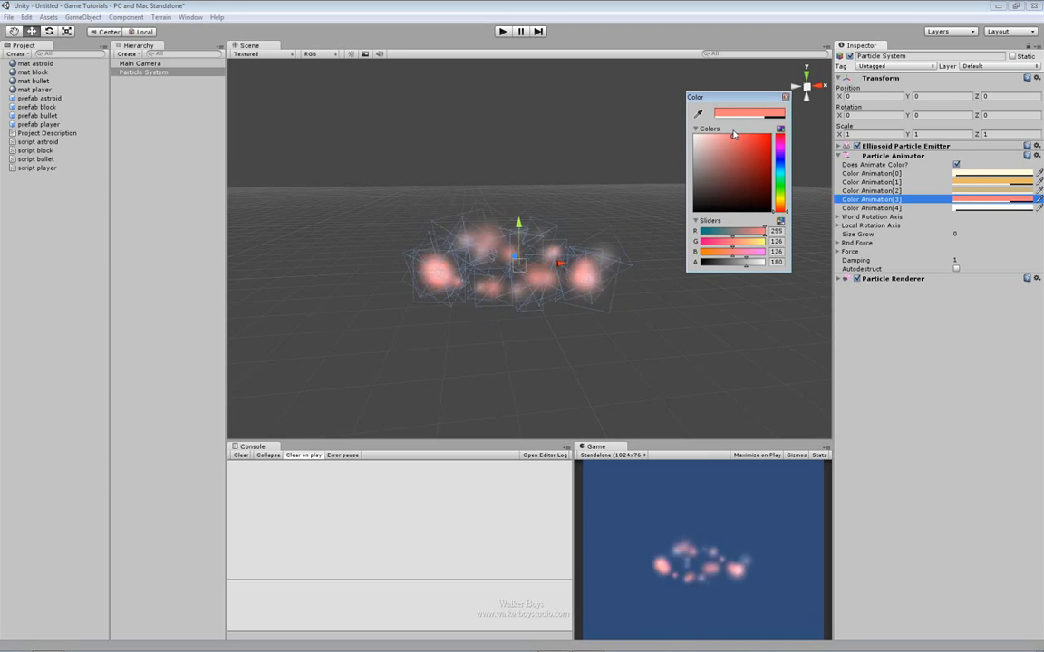
drag(775, 194, 780, 208)
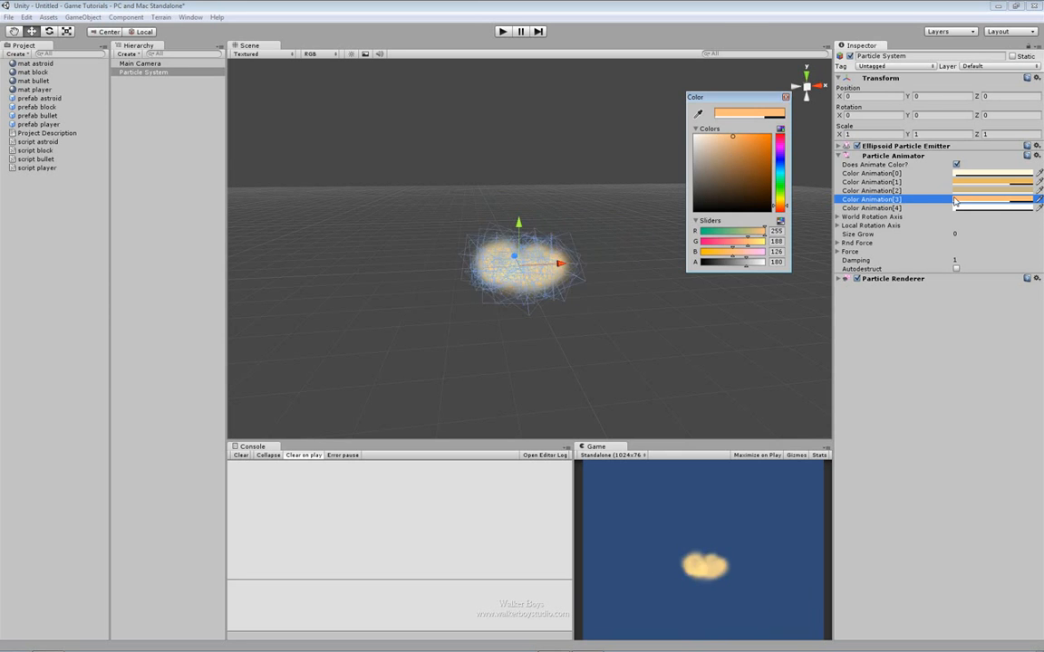
Step: Set Color Animation[4] to a light yellow, about RGB 243, 255, 150, and close the color picker
click(992, 209)
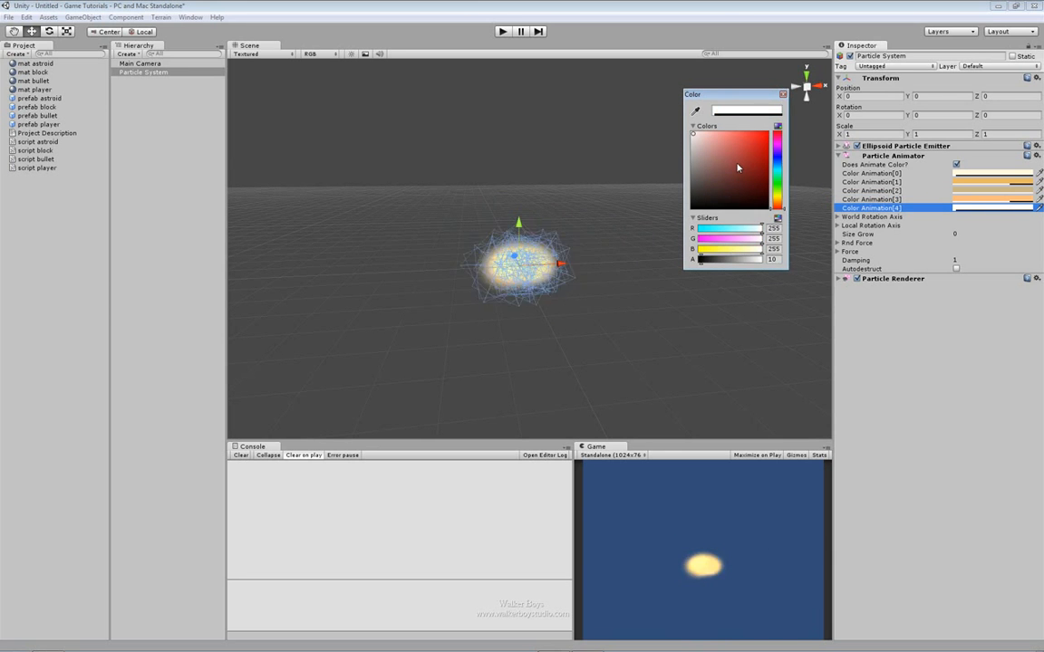
click(721, 135)
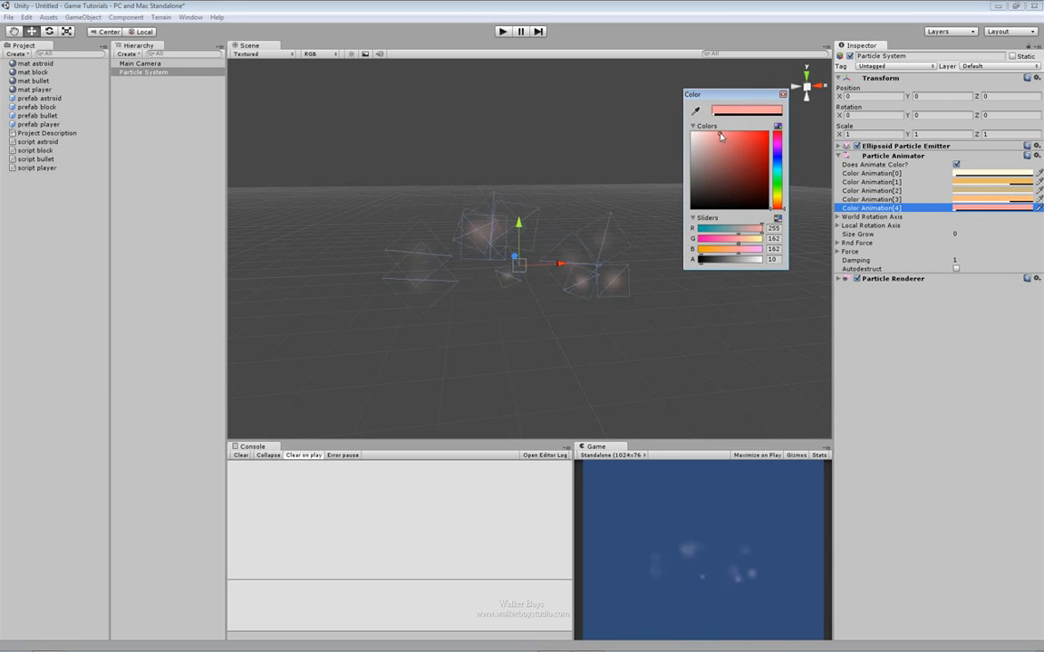
mouse_move(713, 126)
mouse_down()
mouse_move(725, 149)
mouse_move(728, 134)
mouse_up()
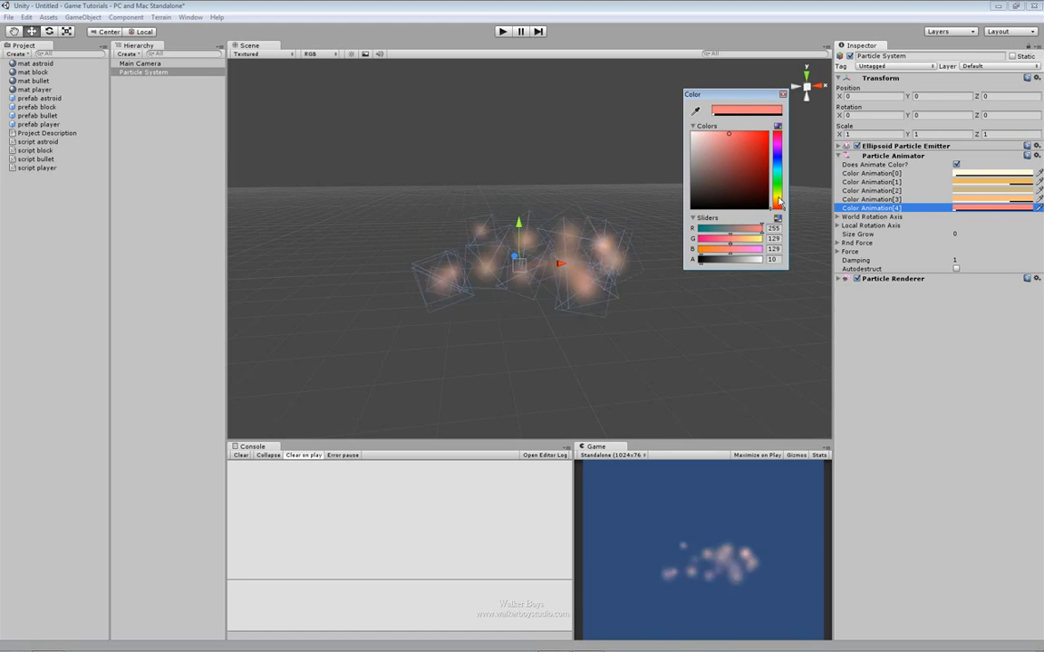
drag(779, 204, 777, 197)
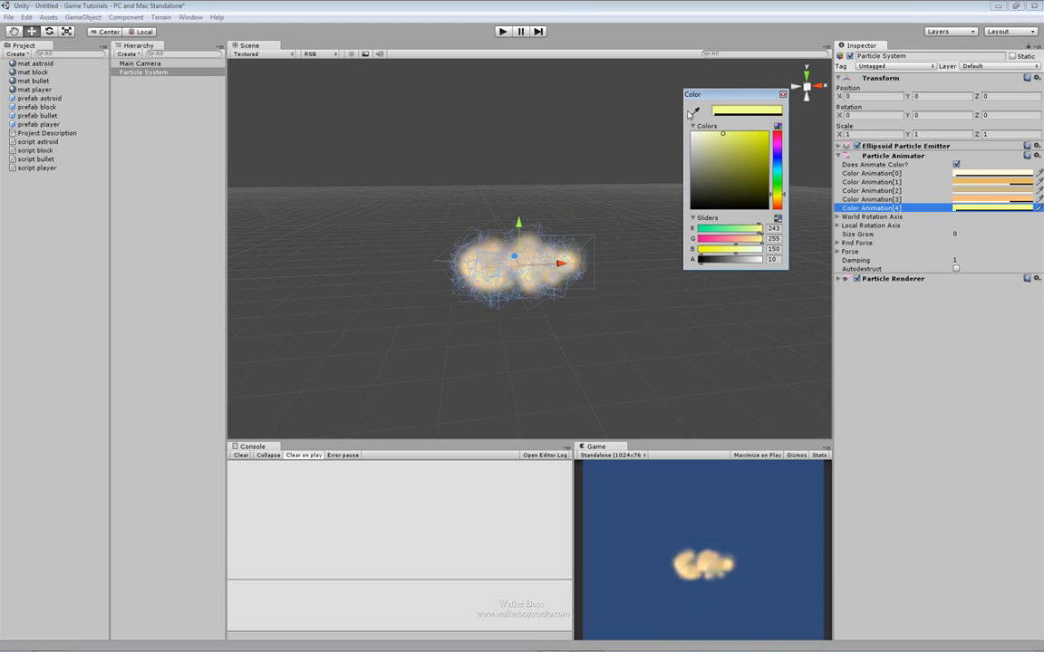
click(783, 95)
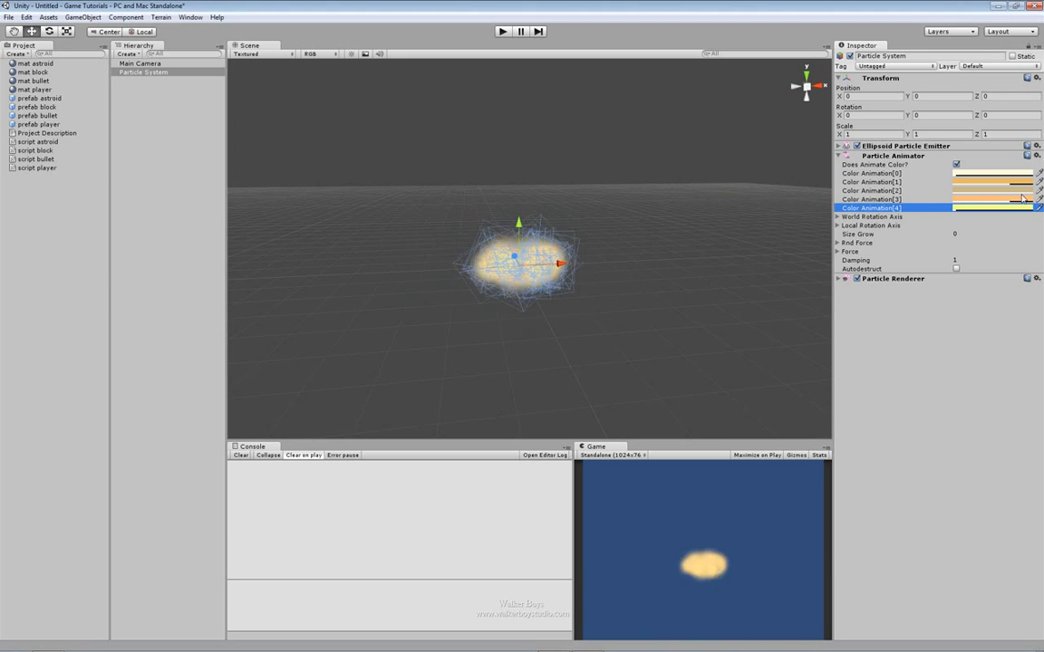
Step: Try alpha values of 255 and 36 for Color Animation[4], and settle on an alpha of 11
click(967, 210)
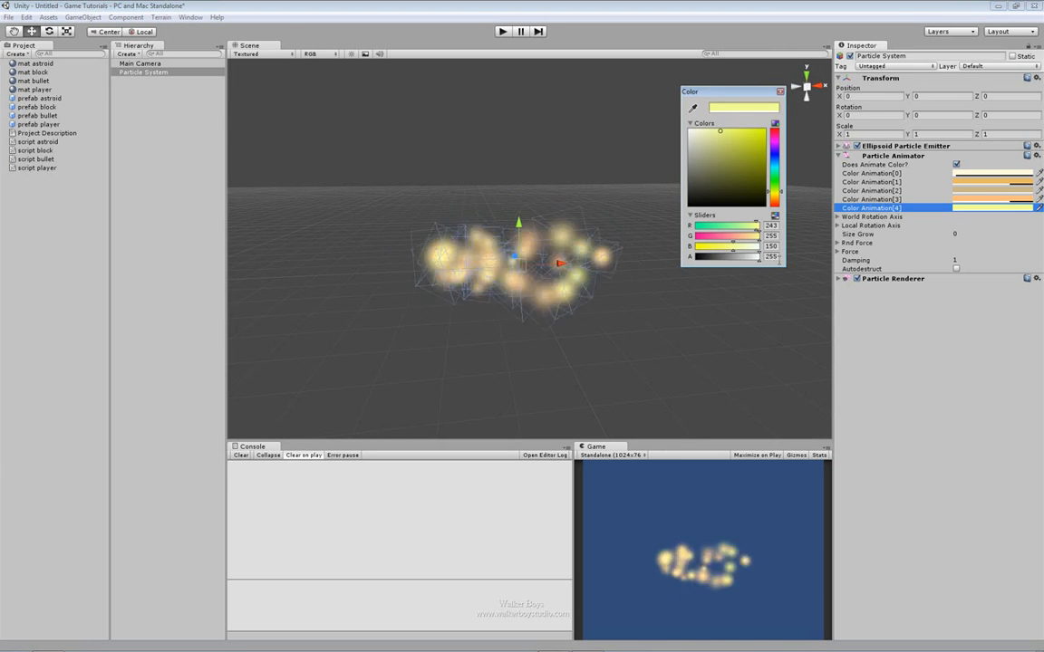
drag(696, 258, 750, 259)
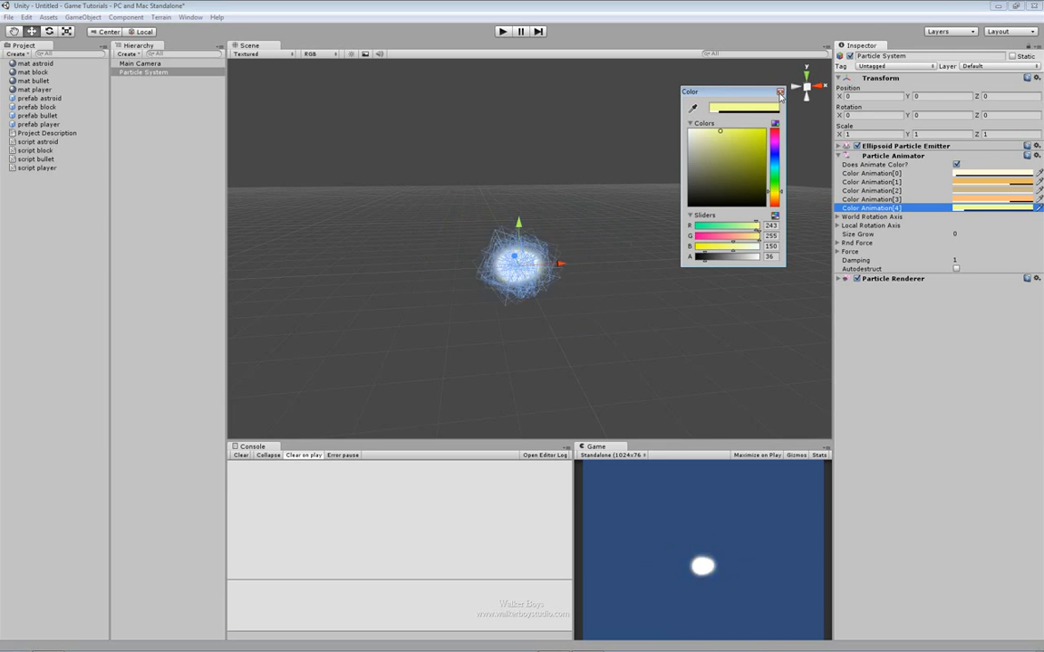
drag(705, 259, 696, 261)
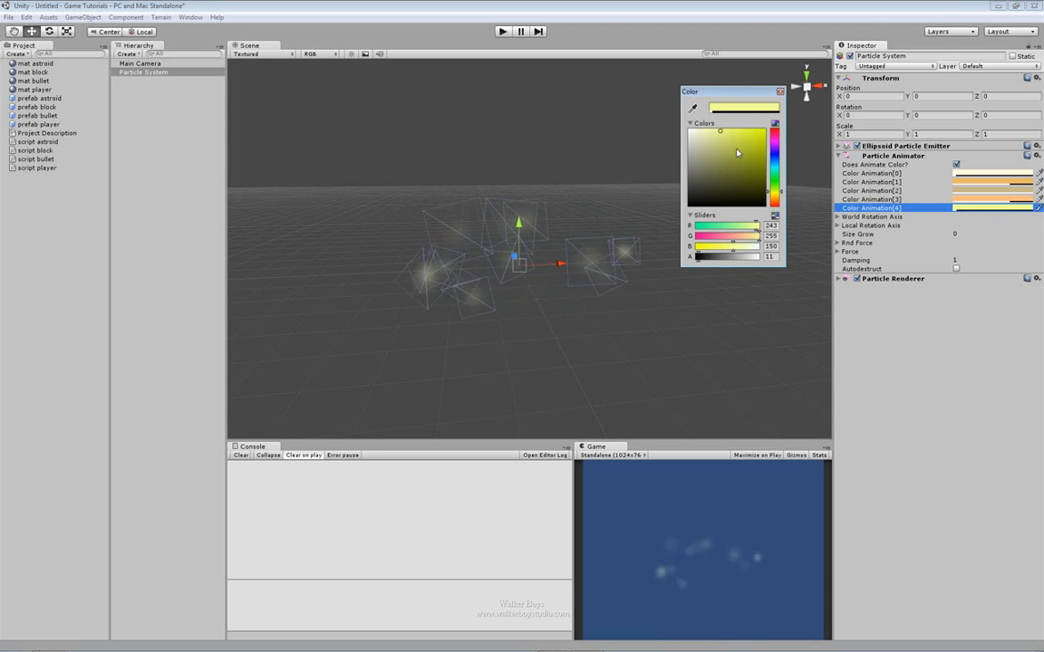
click(780, 92)
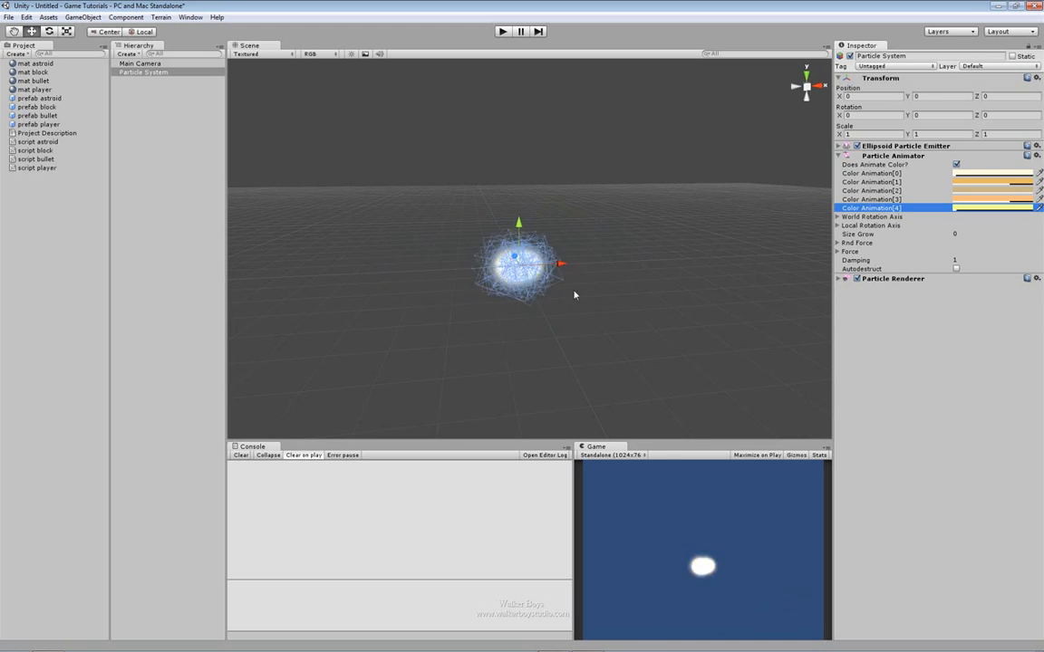
Step: Try a Size Grow of about -0.64 on the Particle Animator and reset it to 0
click(883, 234)
drag(883, 237, 950, 235)
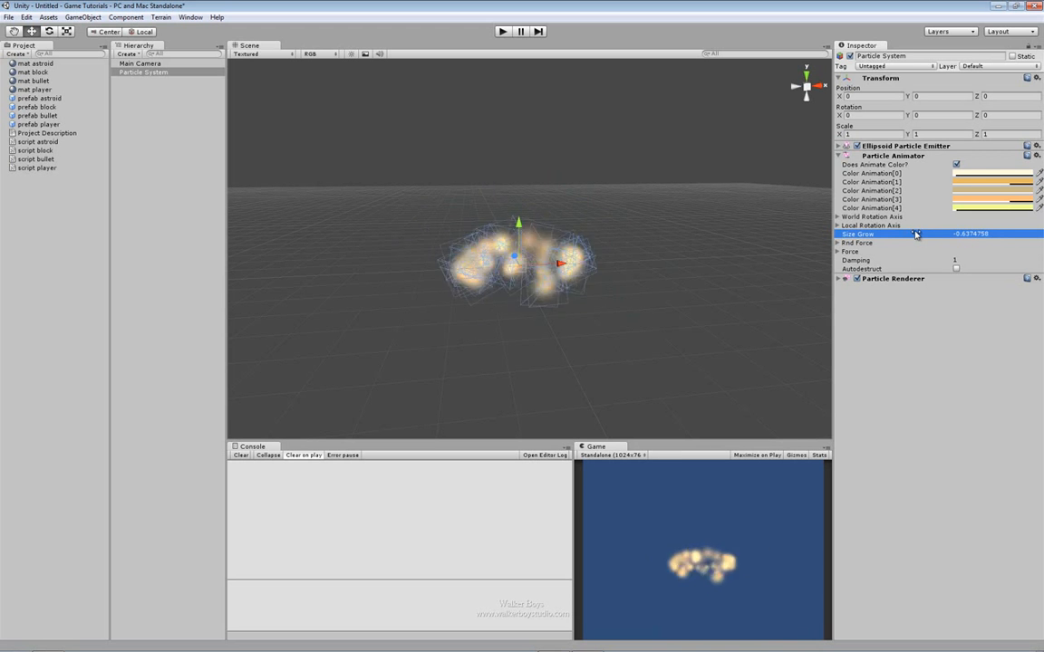
click(996, 233)
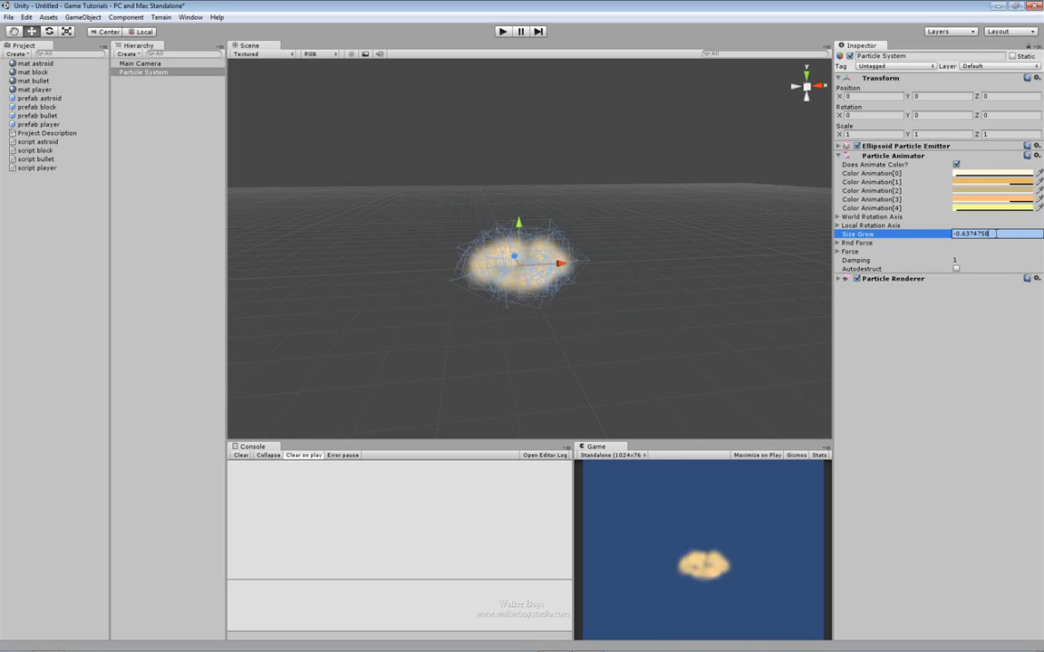
key(Return)
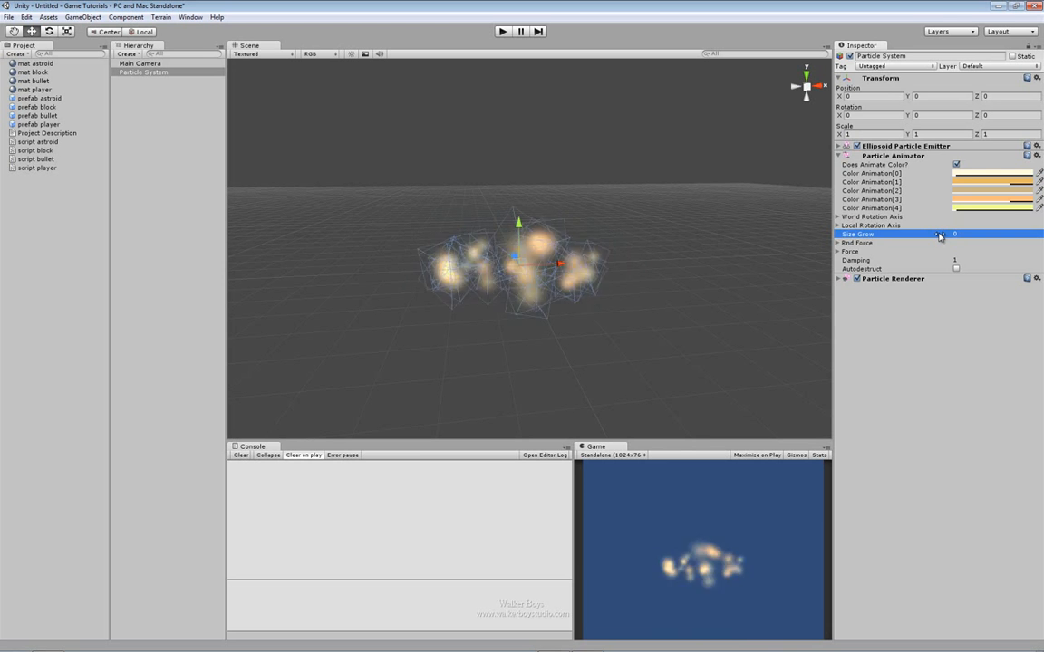
Step: Inspect the Rnd Force and Force axes of the Particle Animator and enable Autodestruct
click(838, 242)
click(837, 276)
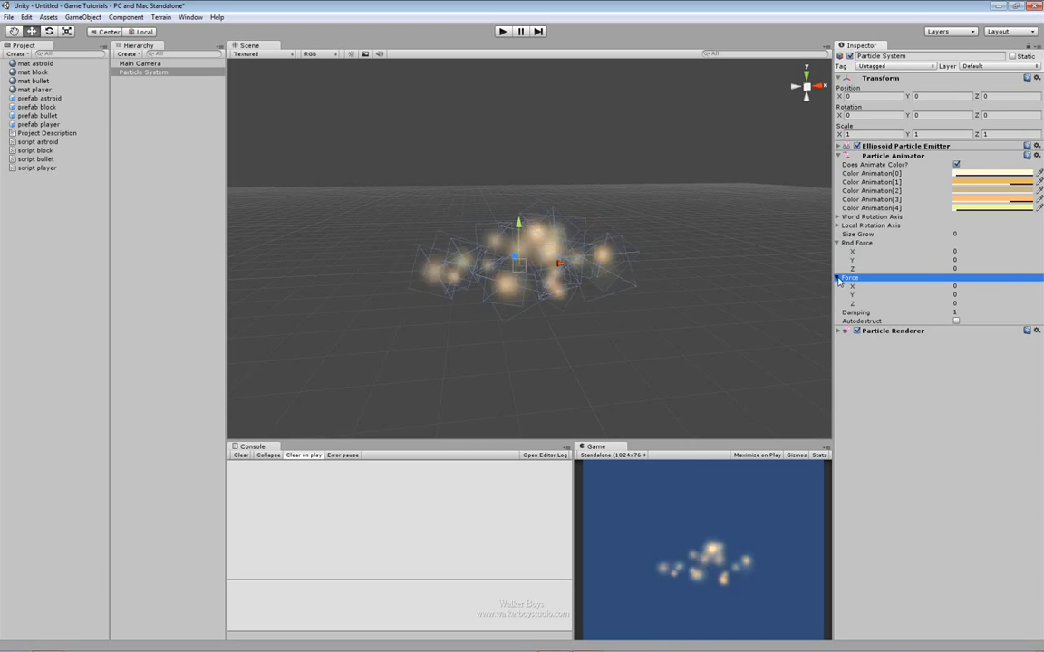
click(837, 277)
click(838, 242)
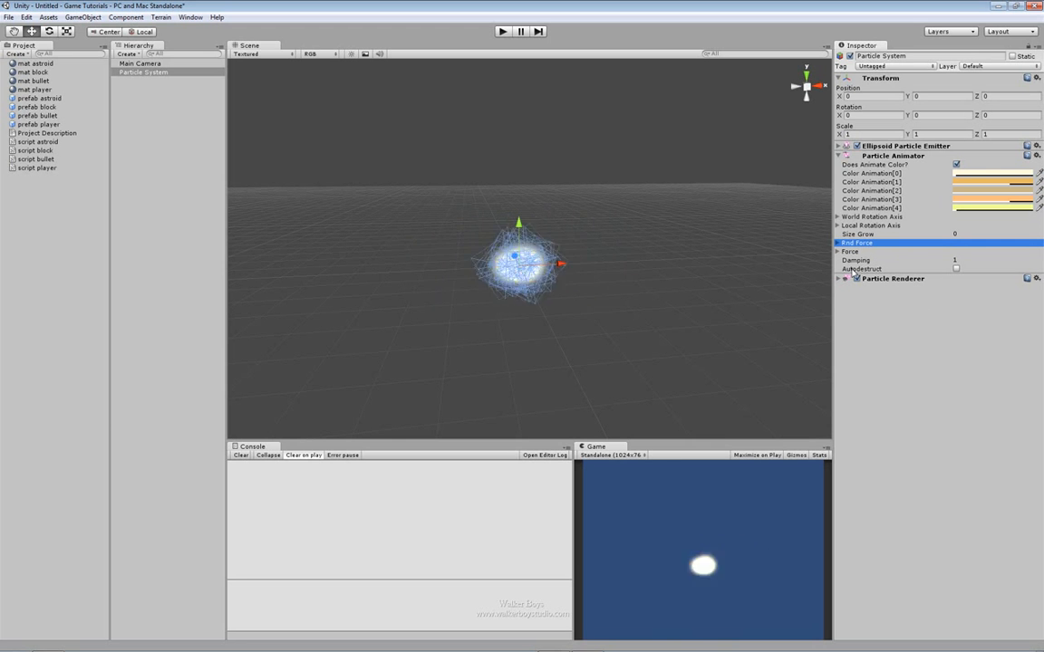
click(956, 268)
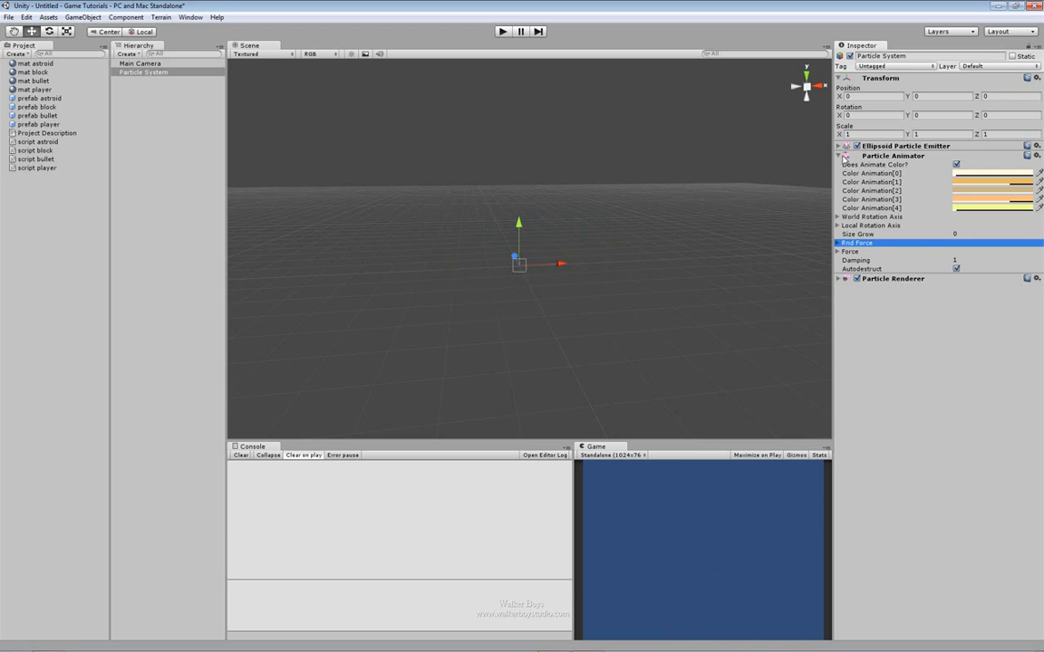
click(838, 156)
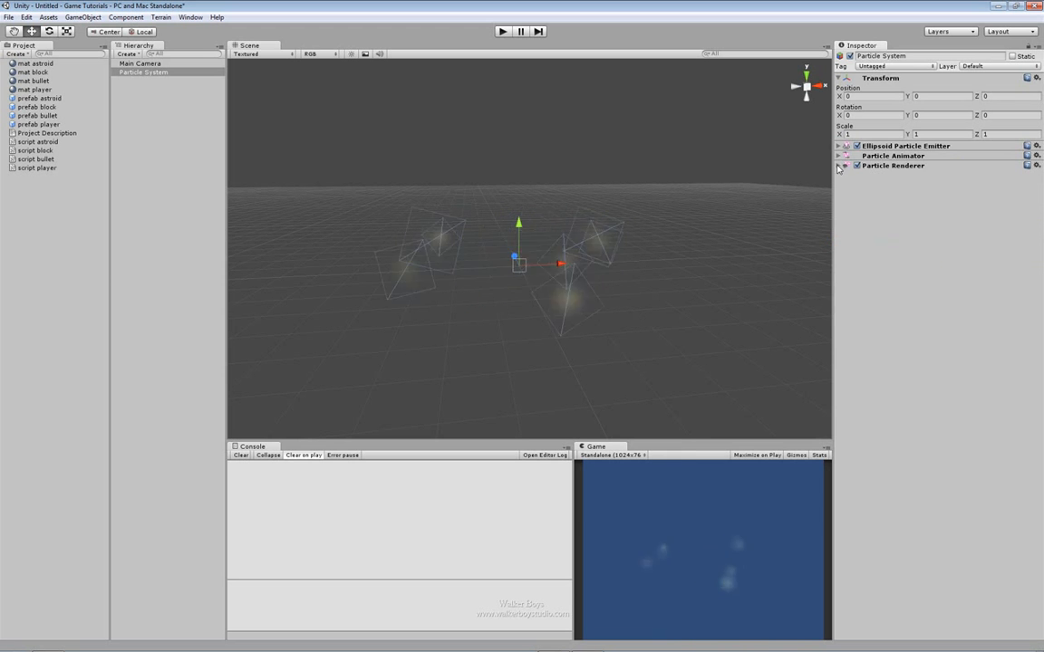
Step: Examine the Particle Renderer's settings, including the material assigned to it
click(838, 166)
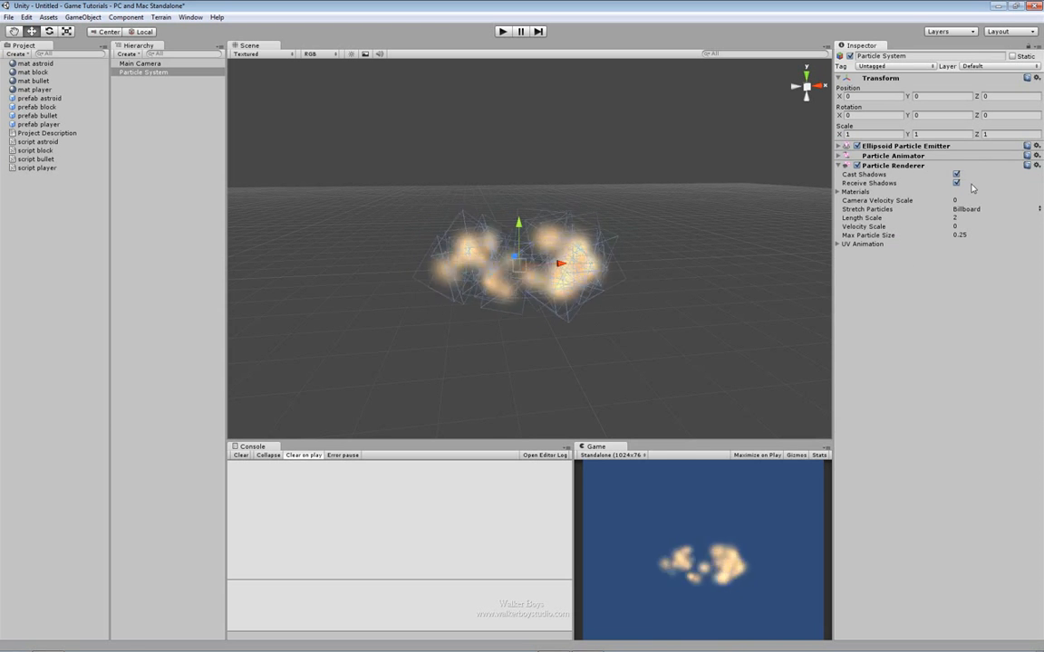
click(838, 192)
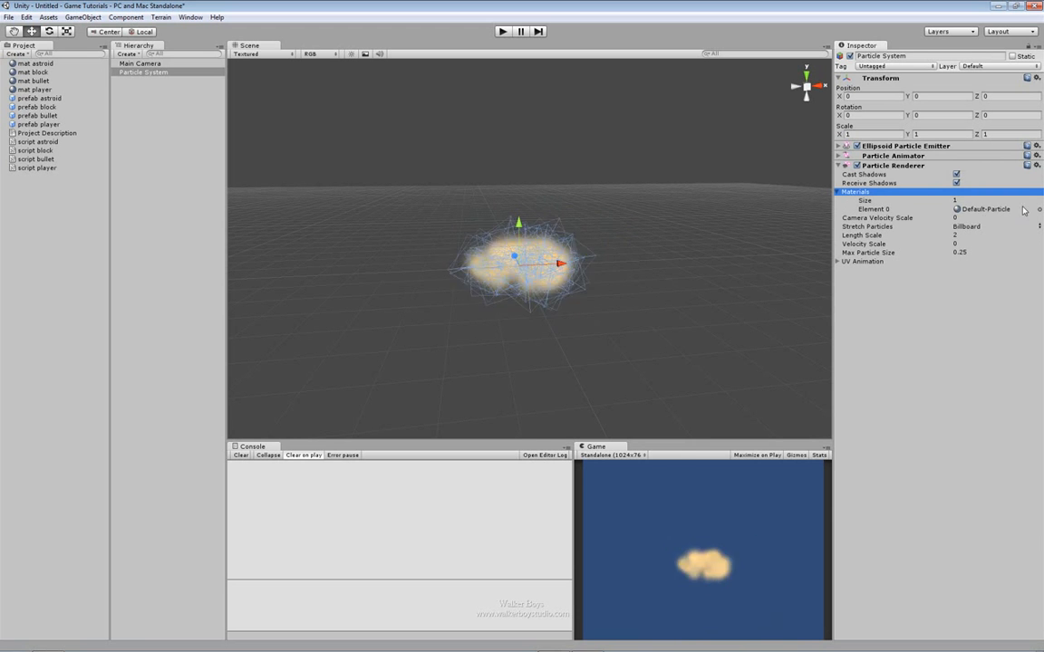
click(837, 193)
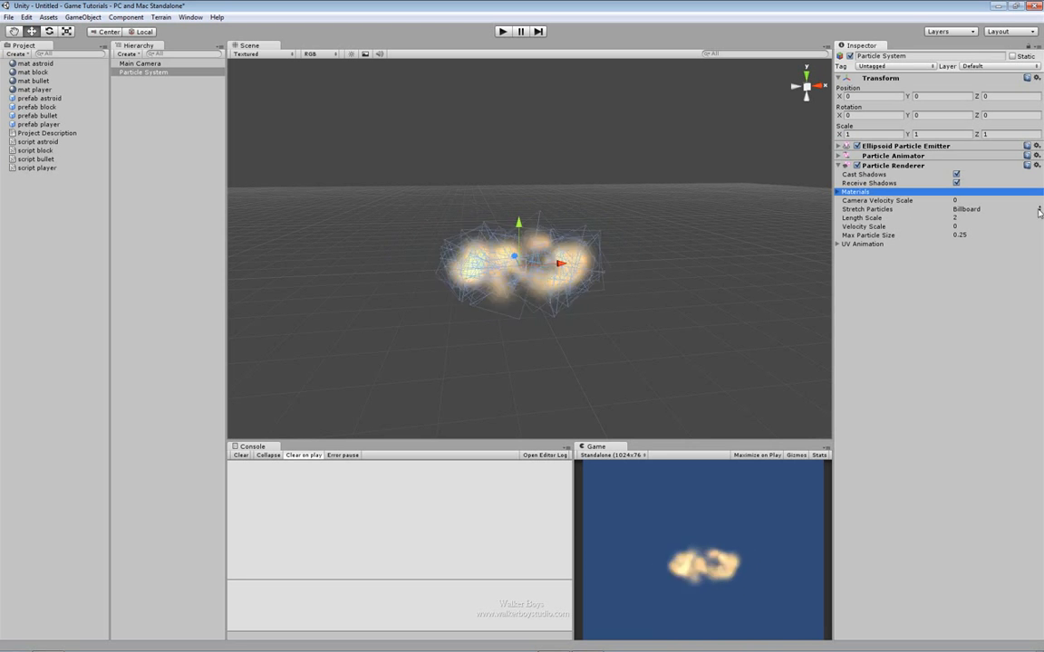
Step: Try Stretched particles on the Particle Renderer, set Length Scale to 0, and return Stretch Particles to Billboard
click(1010, 209)
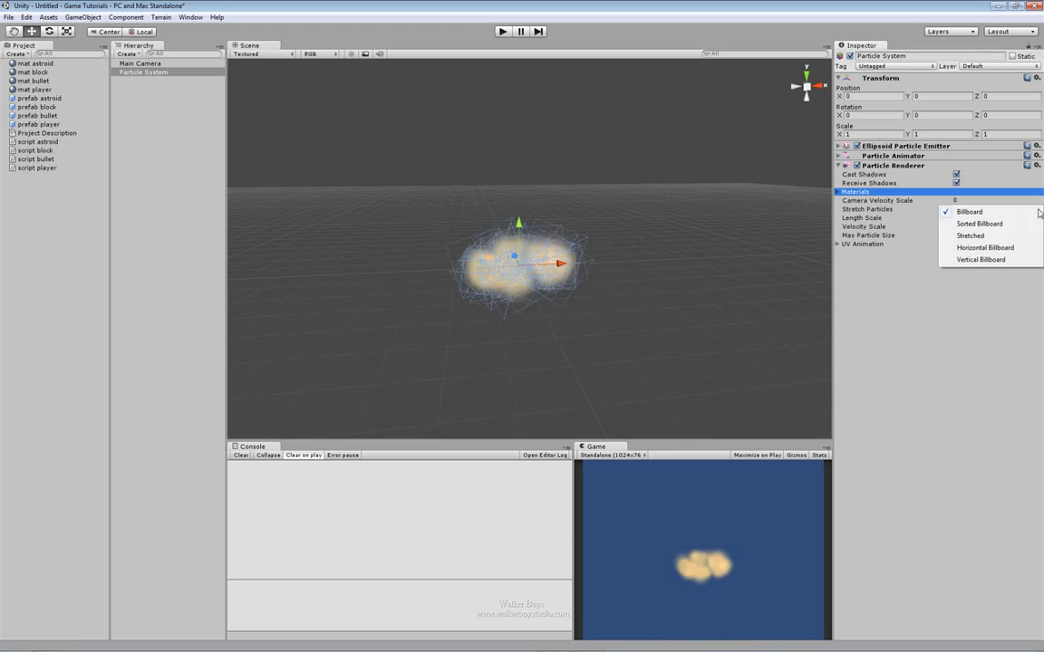
click(964, 235)
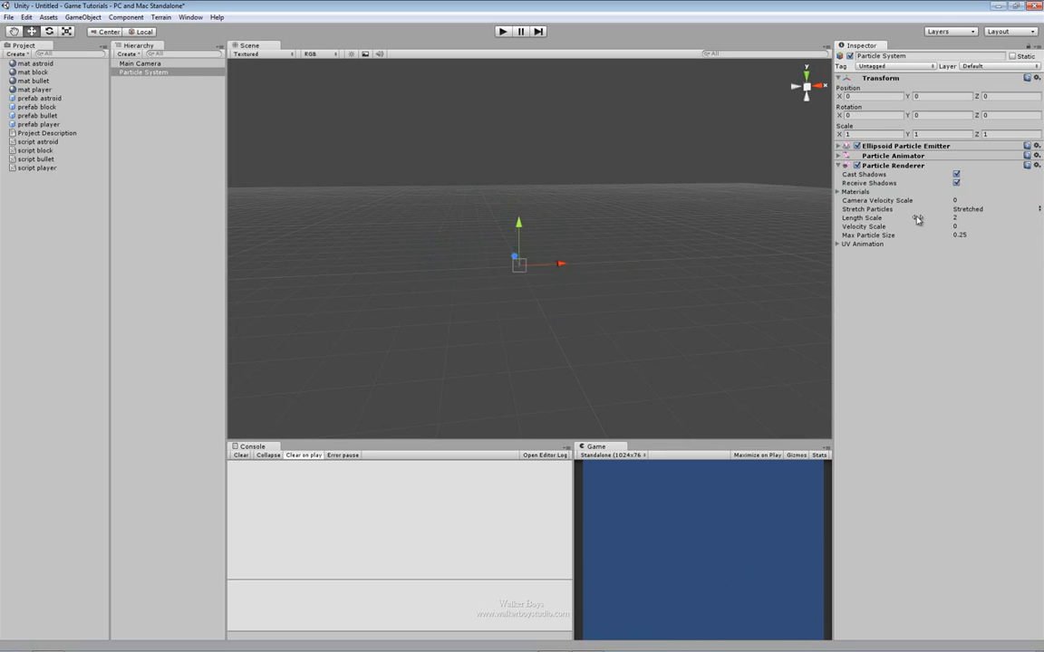
mouse_move(909, 219)
mouse_down()
mouse_move(961, 219)
mouse_move(905, 220)
mouse_up()
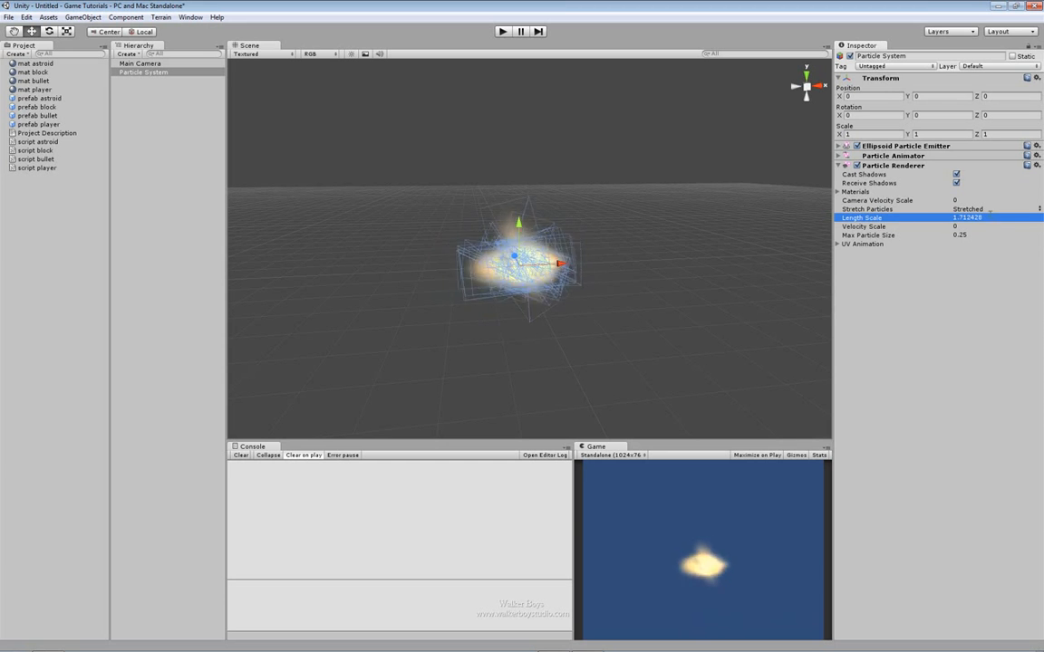
click(995, 219)
text(0)
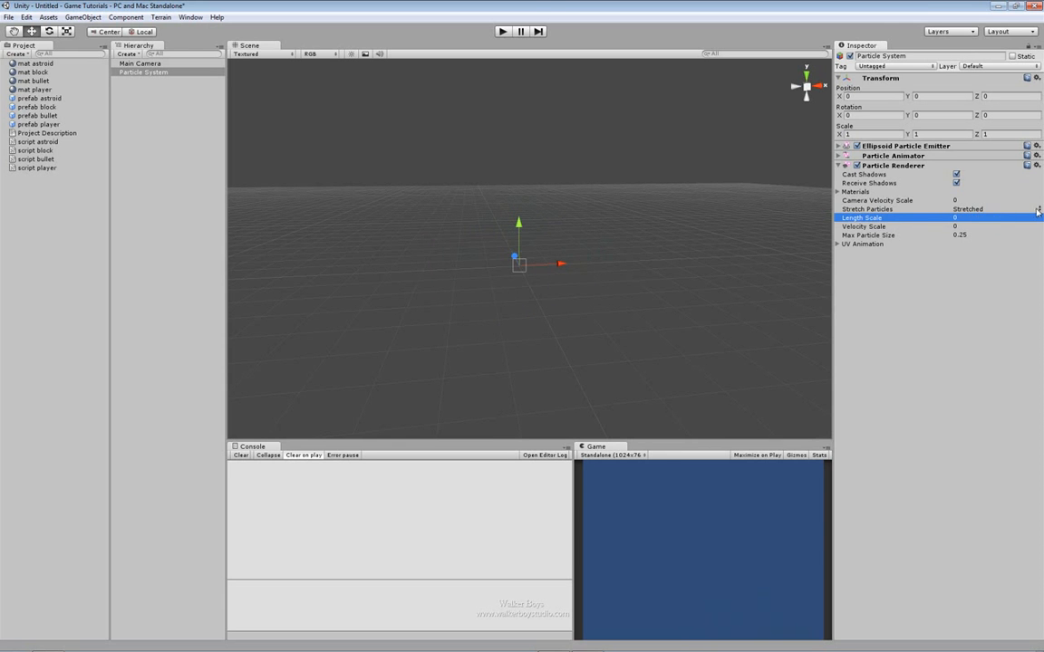
click(1034, 210)
click(1010, 212)
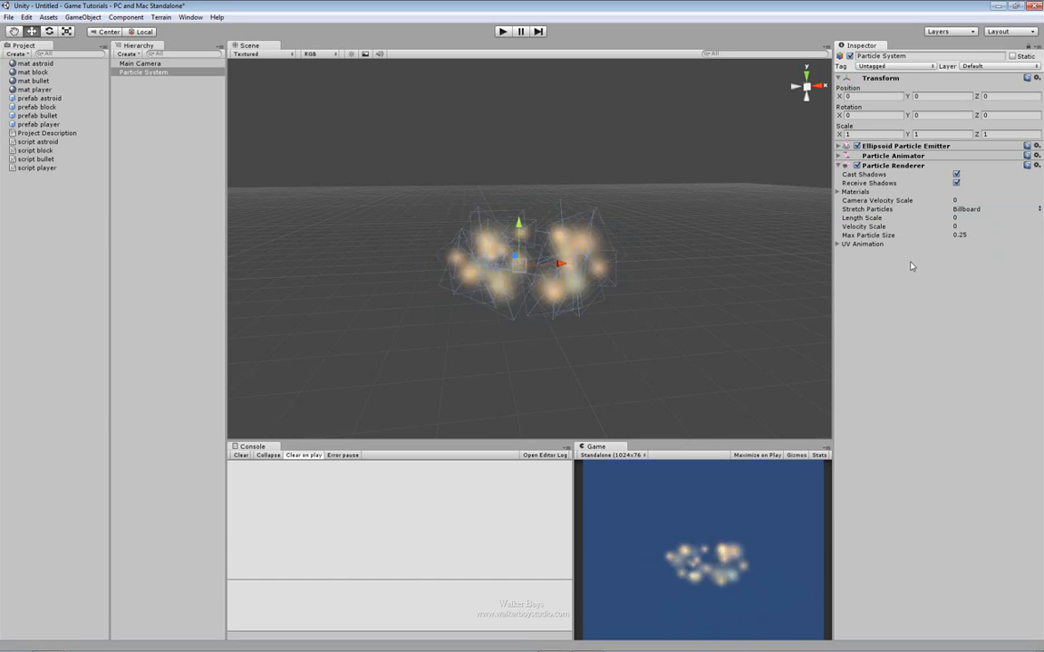
click(838, 166)
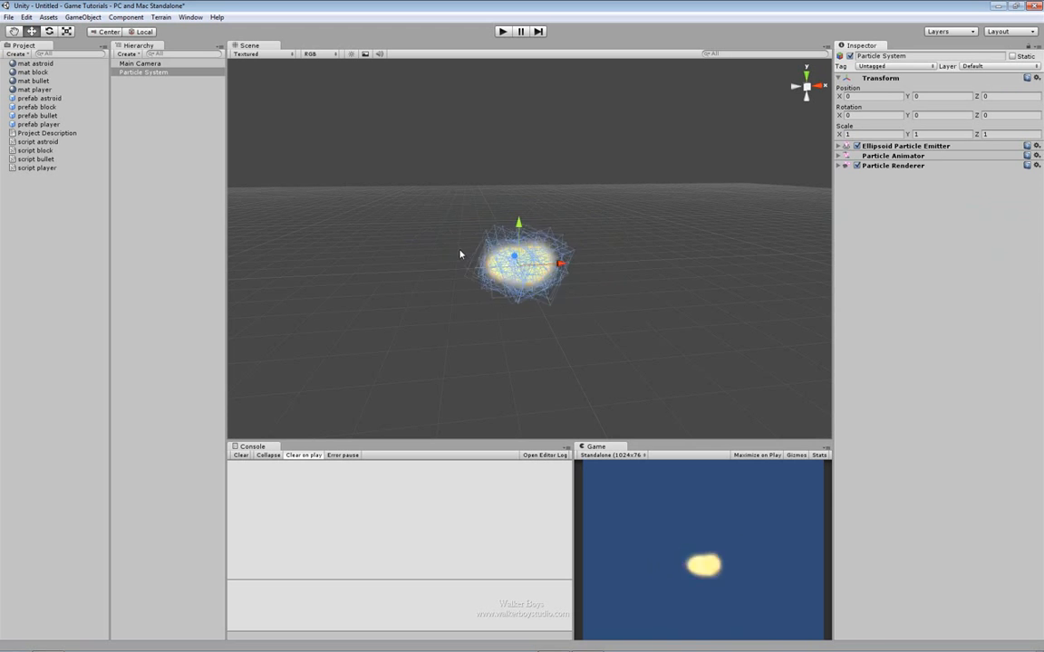
Step: Rename the Particle System object in the scene as explosion
click(144, 71)
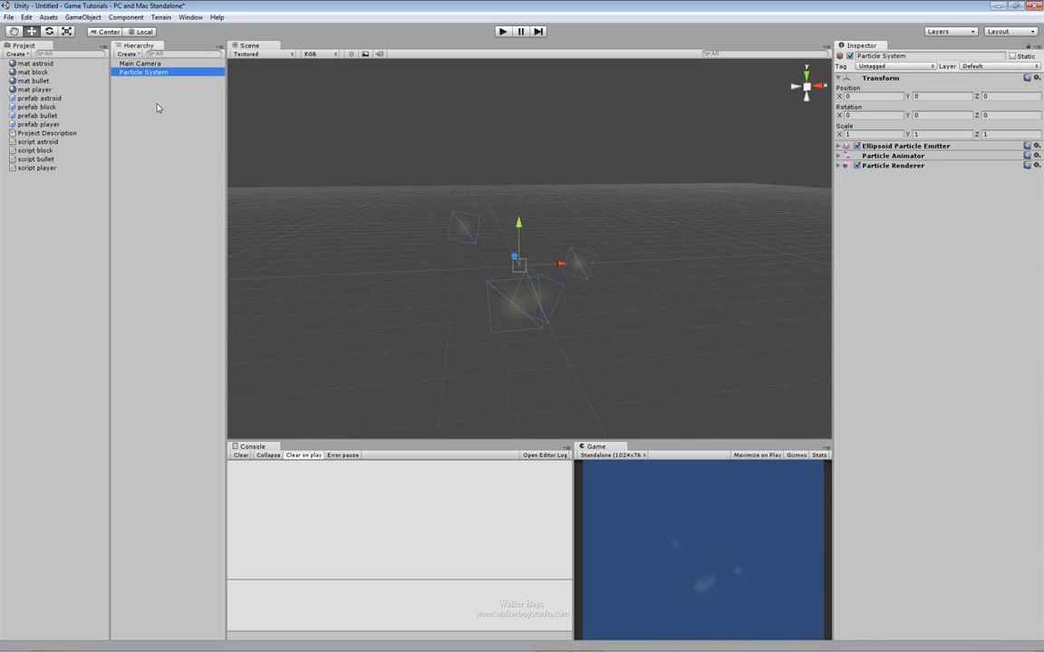
key(F2)
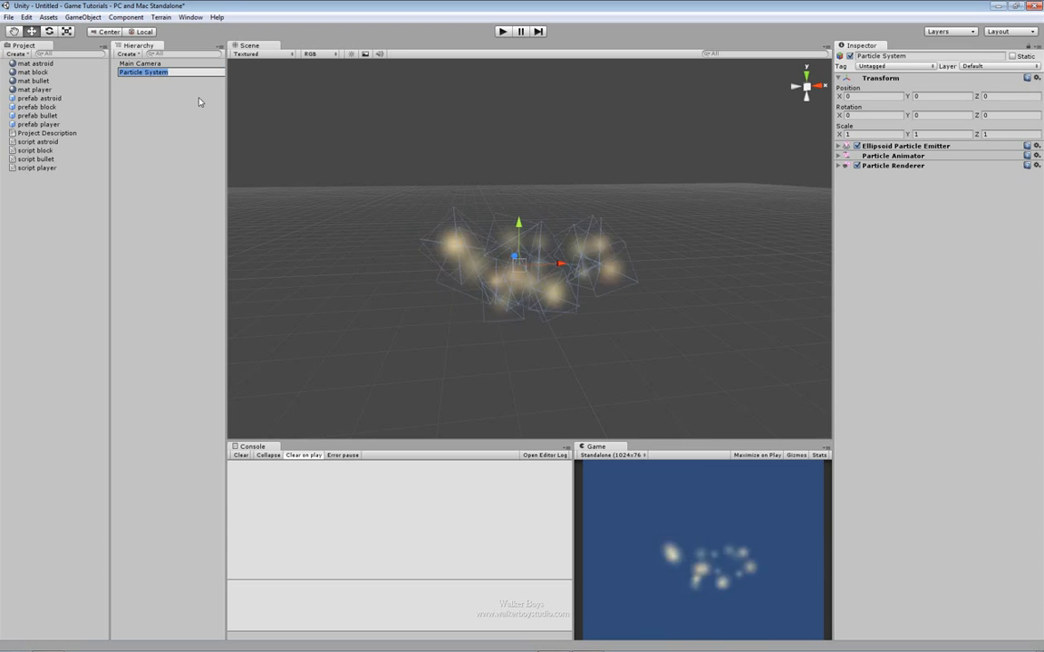
text(explosion)
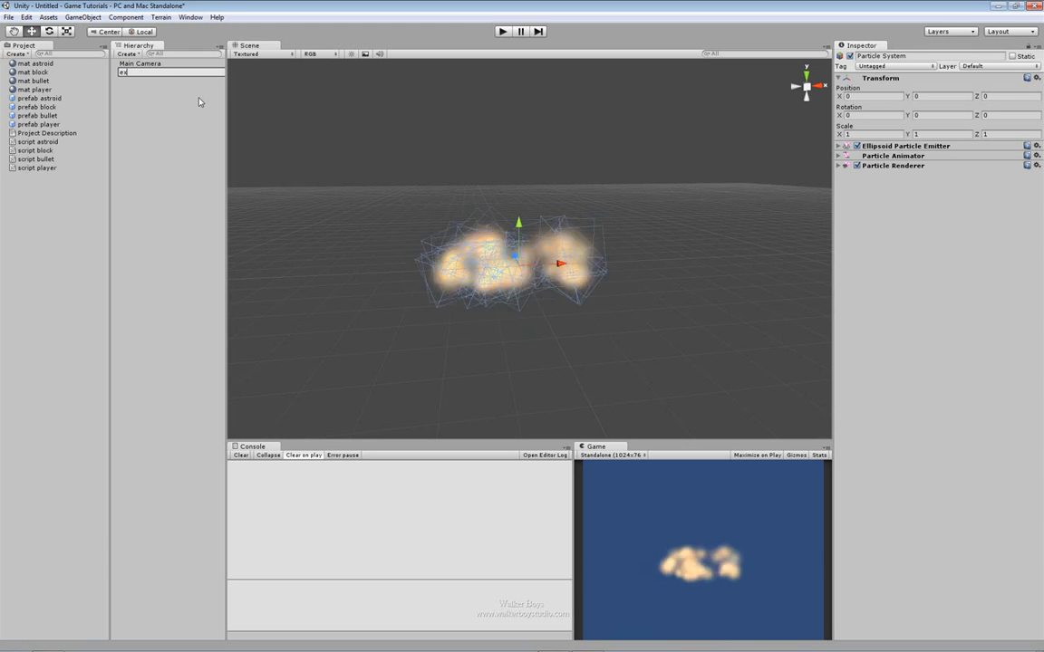
key(Return)
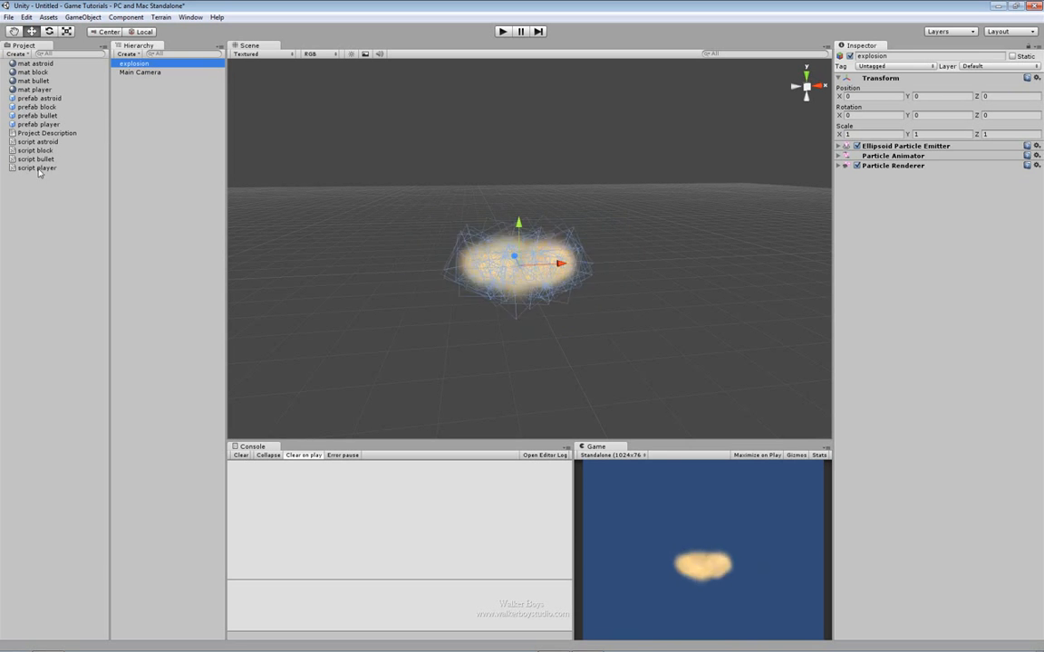
Step: Create a prefab named "prefab explosion" from the explosion object and delete that object from the scene
click(28, 55)
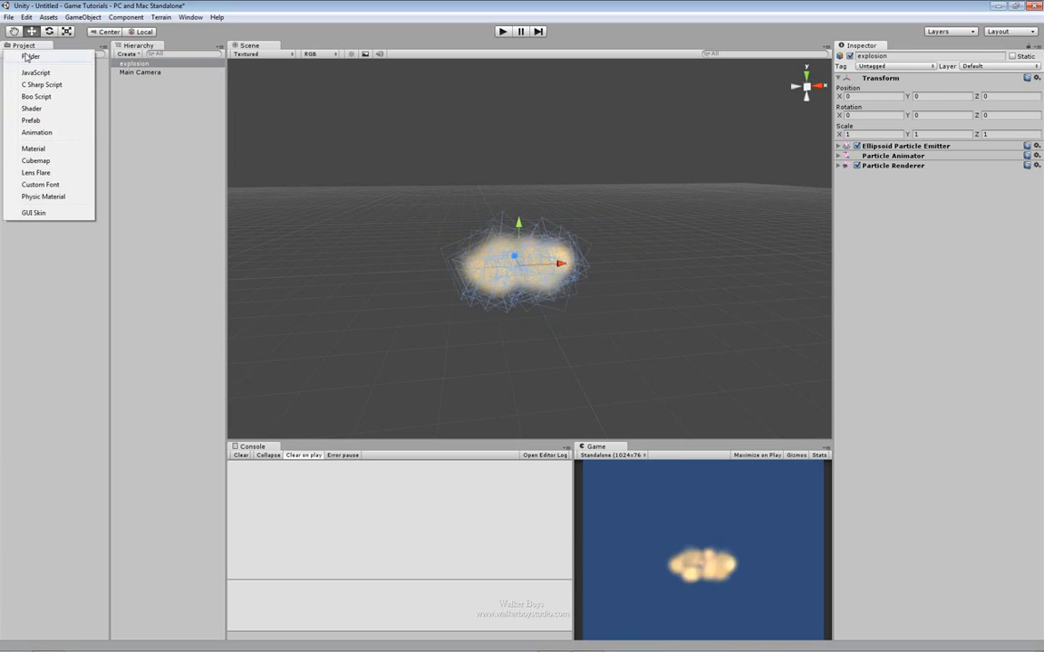
click(32, 121)
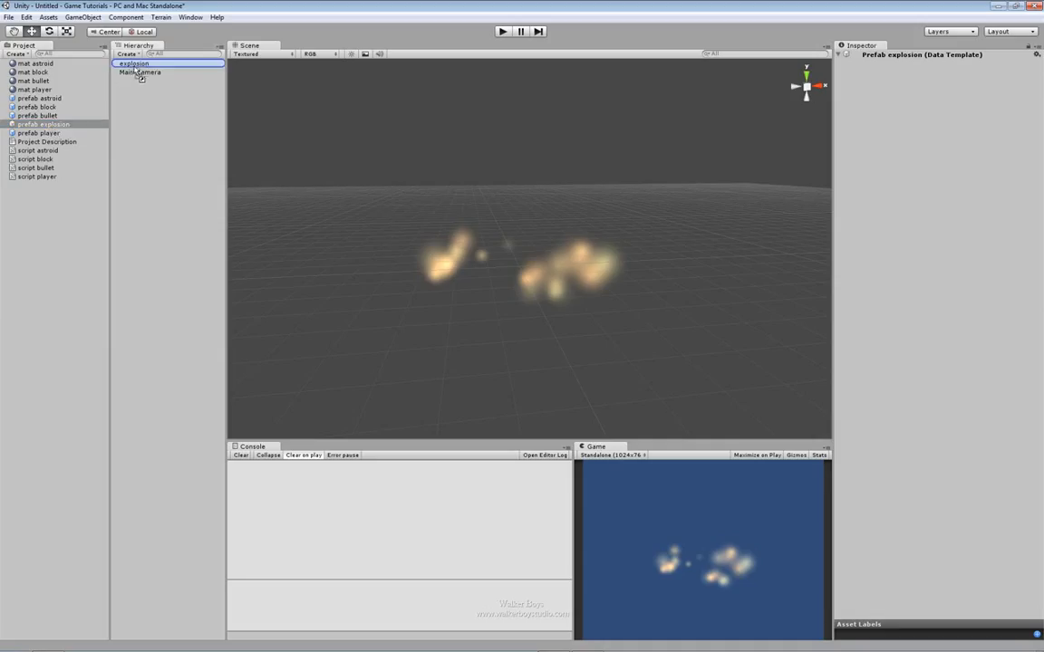
drag(50, 126, 49, 126)
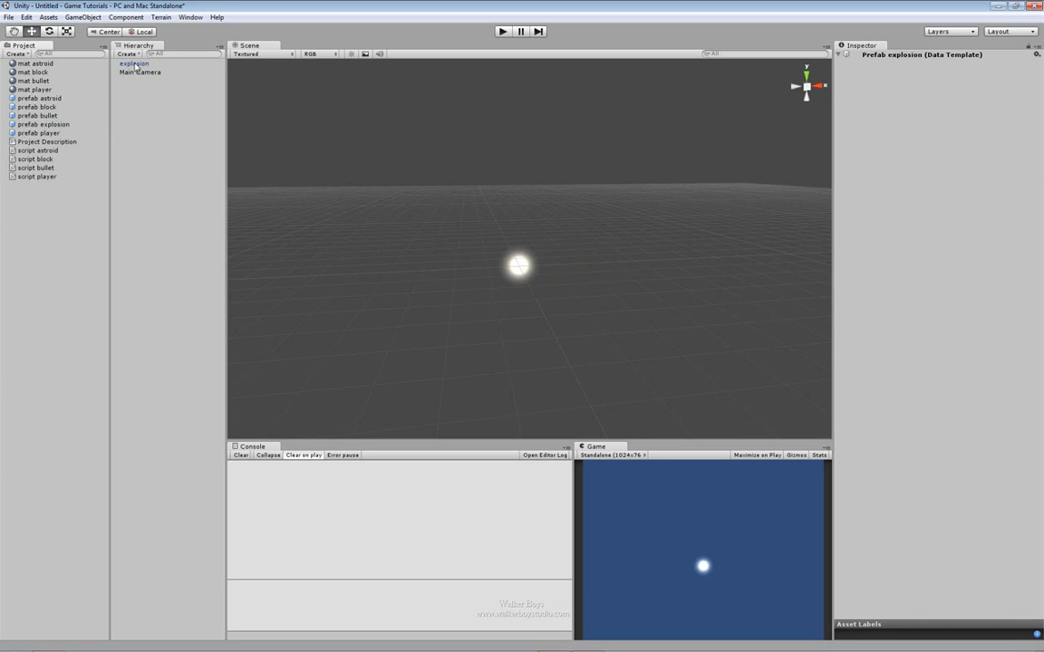
click(135, 64)
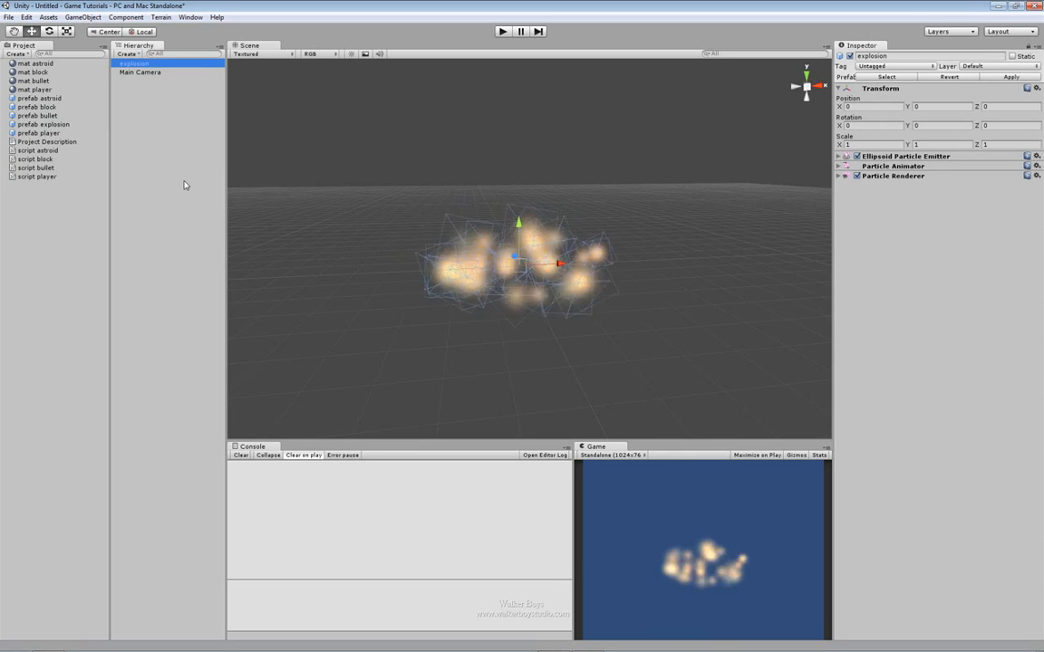
key(Delete)
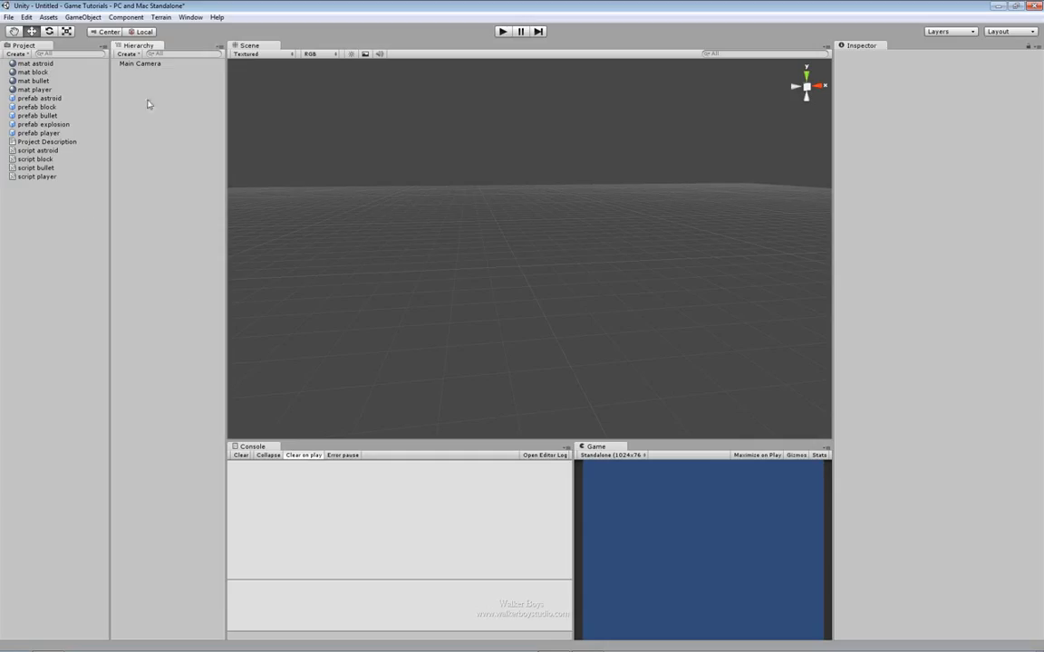
Step: Add a new Particle System to the scene and show its Ellipsoid Particle Emitter settings
click(132, 56)
click(136, 57)
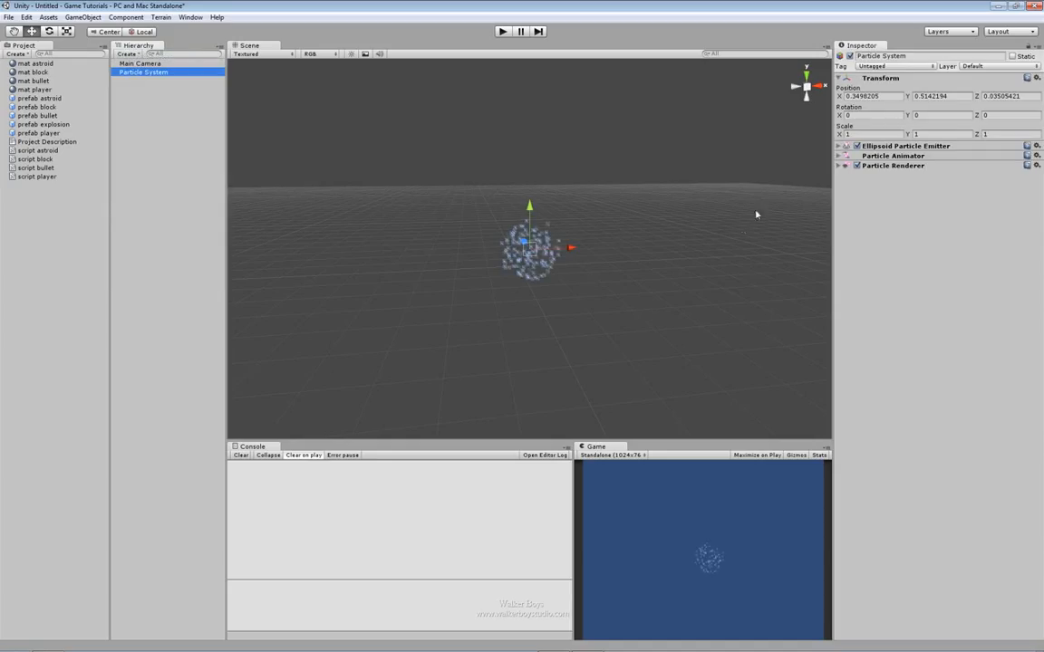
click(841, 147)
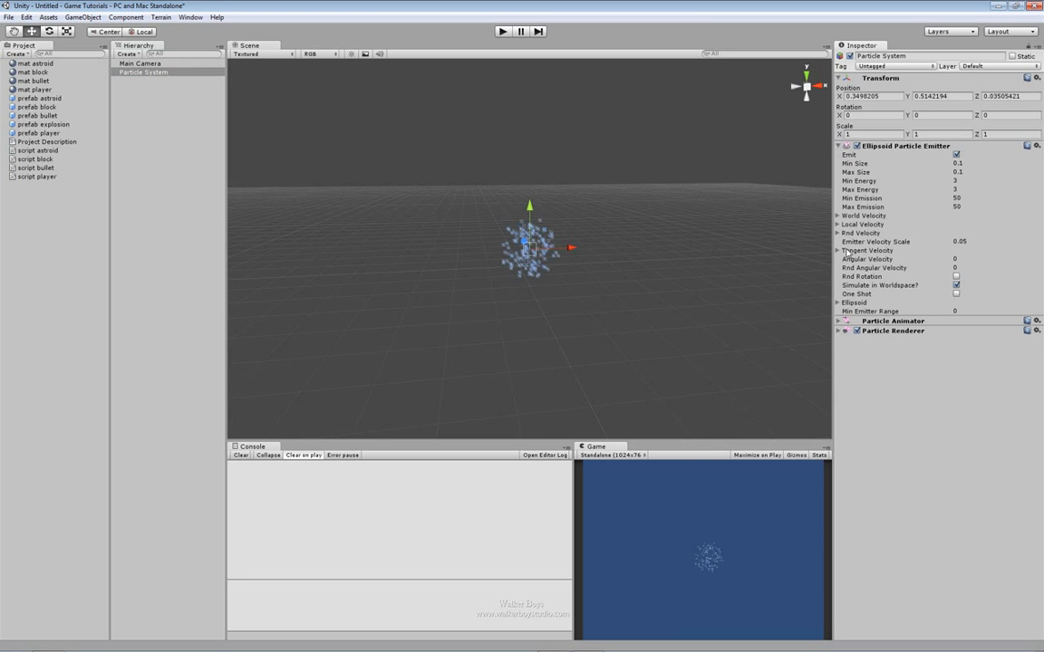
alt+right_drag(498, 288, 501, 77)
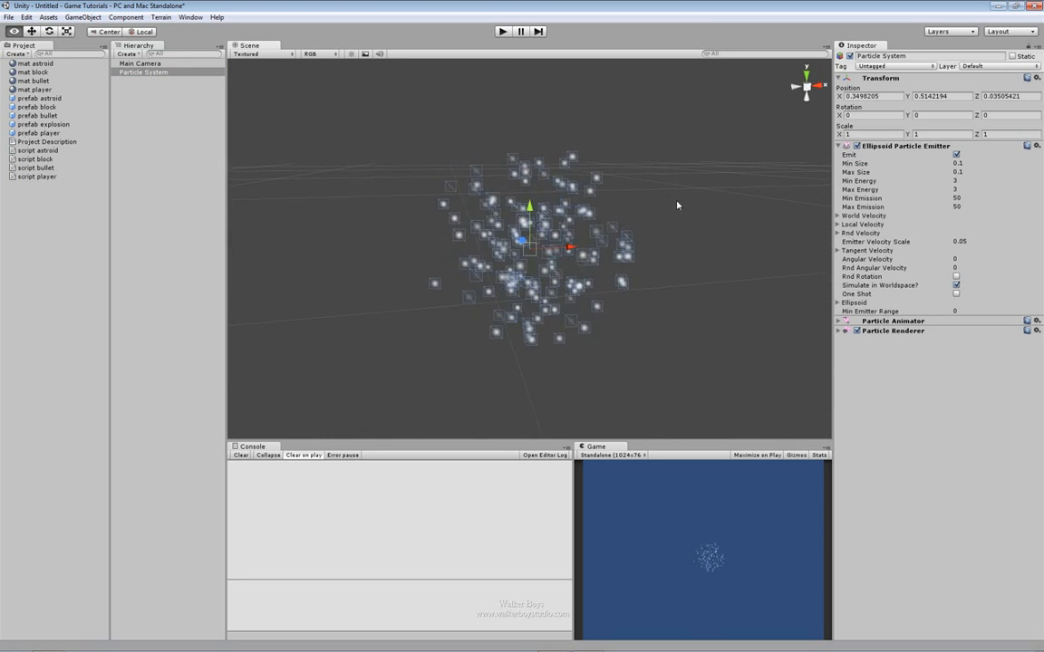
alt+drag(659, 219, 639, 176)
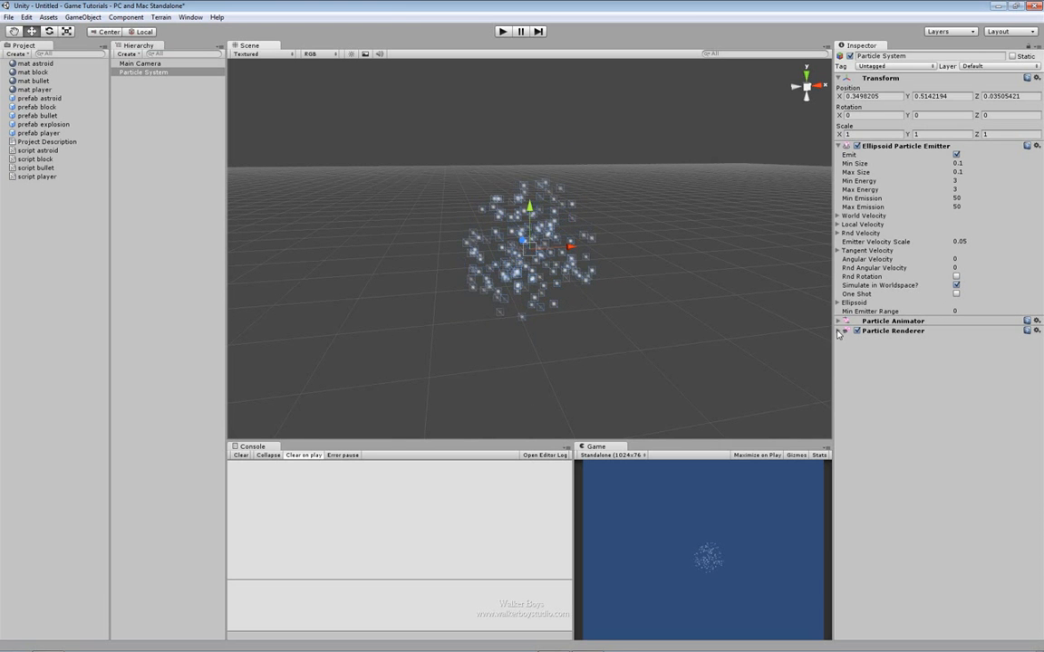
Step: Set Stretch Particles to Stretched on the new system's Particle Renderer and Max Size to 1 on its emitter
click(839, 331)
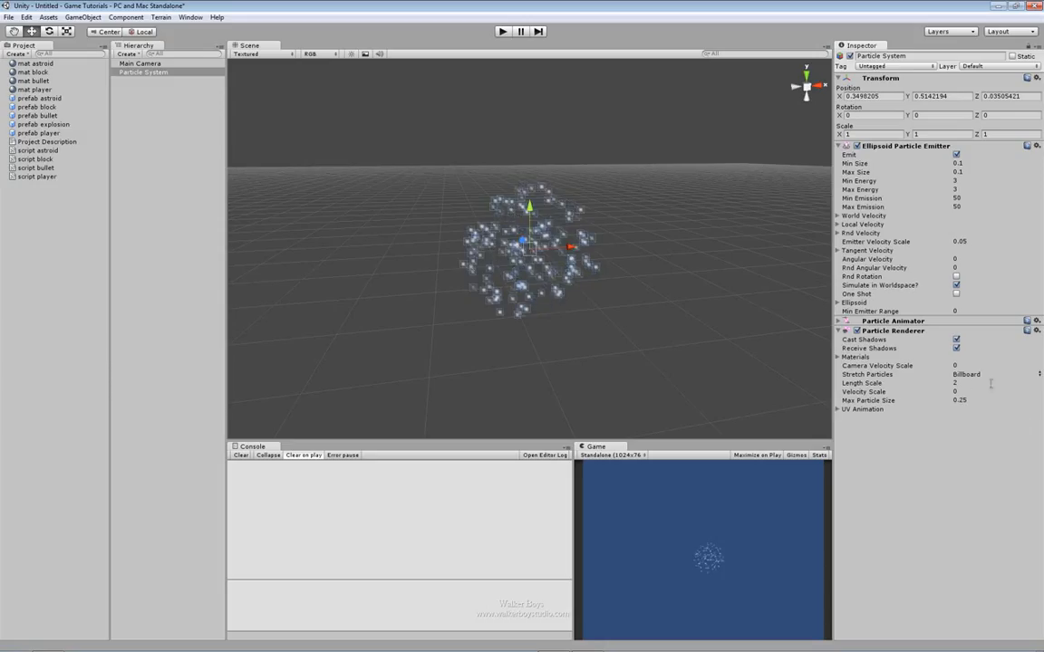
click(1038, 375)
click(998, 401)
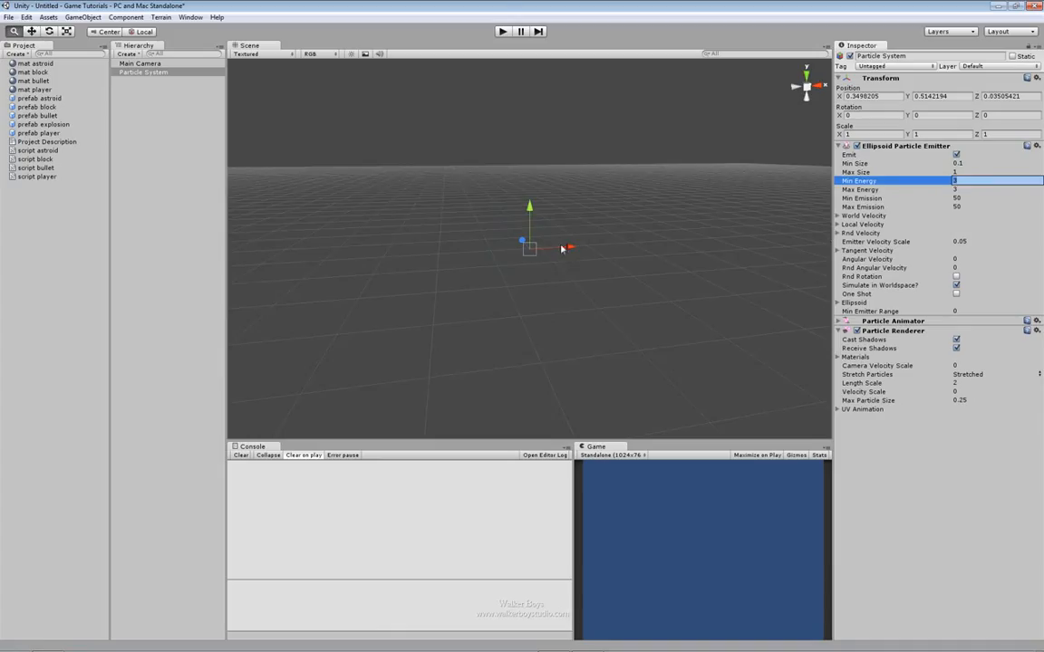
alt+right_drag(565, 248, 588, 376)
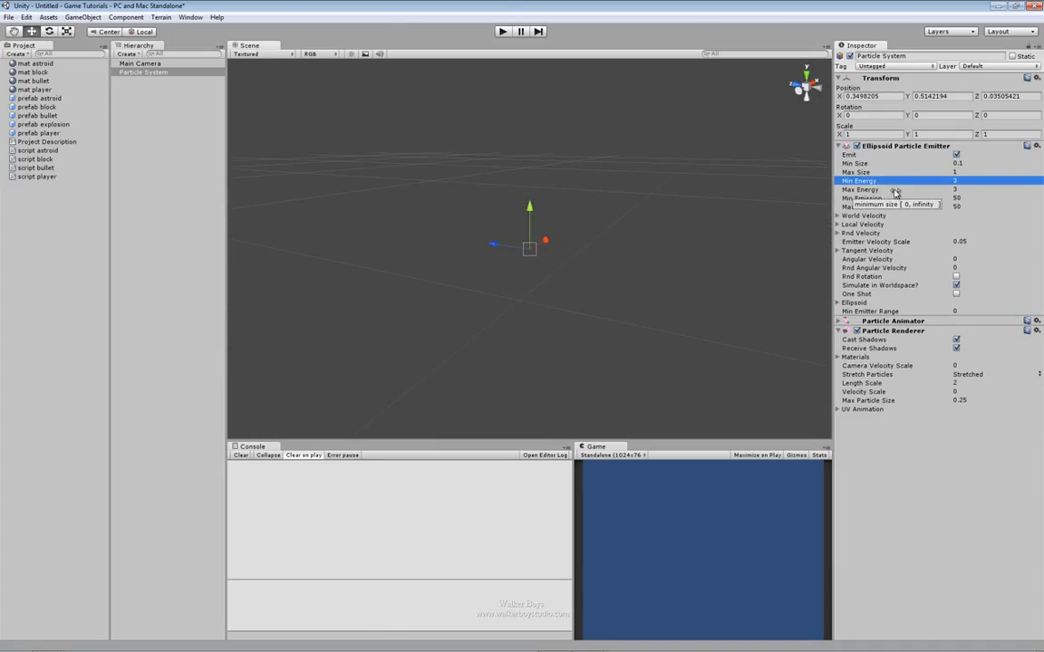
click(983, 174)
click(983, 184)
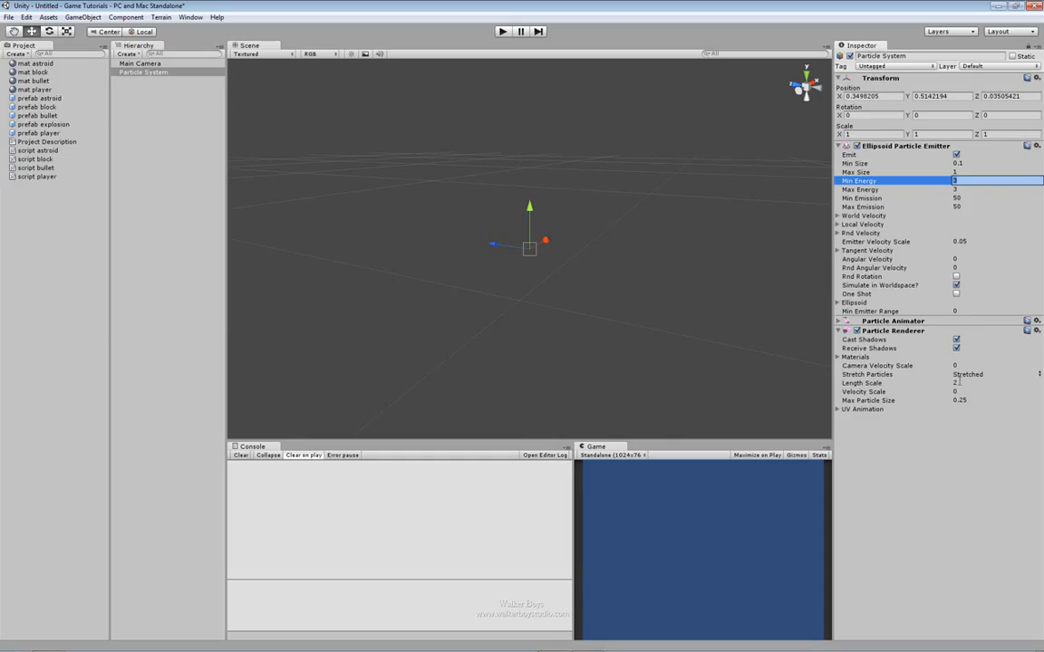
Step: Try Billboard for Stretch Particles for comparison and switch it back to Stretched
click(1035, 378)
click(1035, 378)
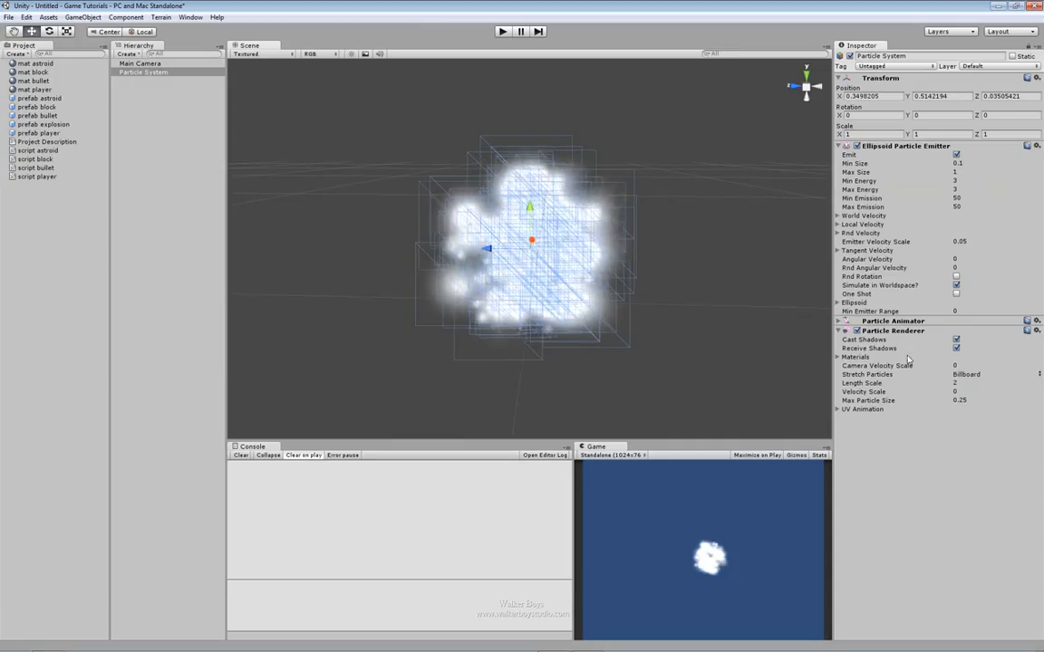
click(1014, 374)
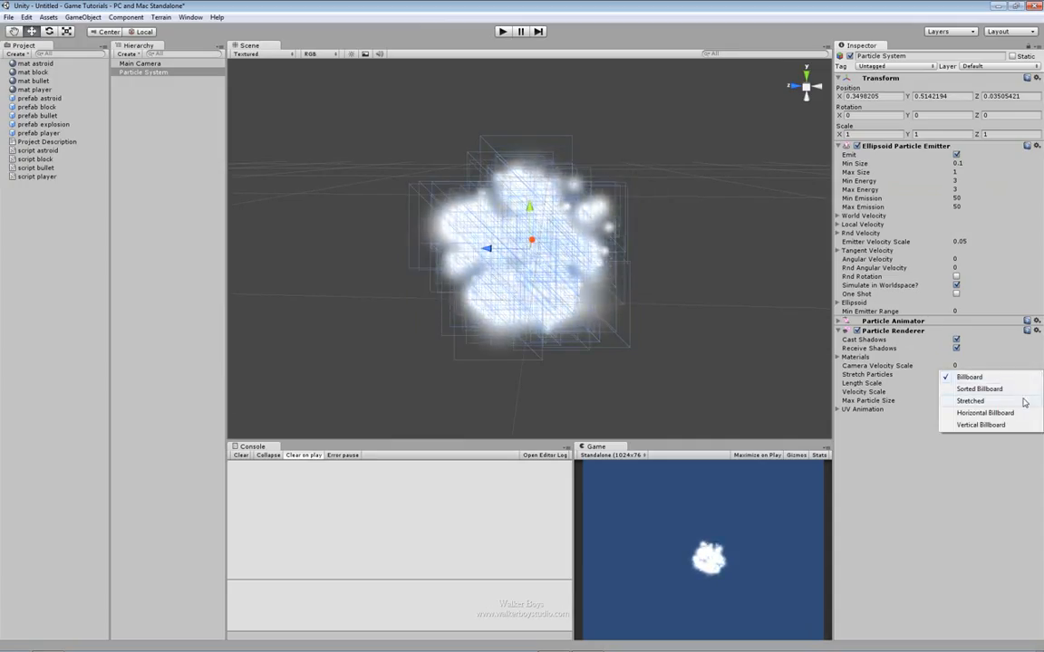
click(1023, 401)
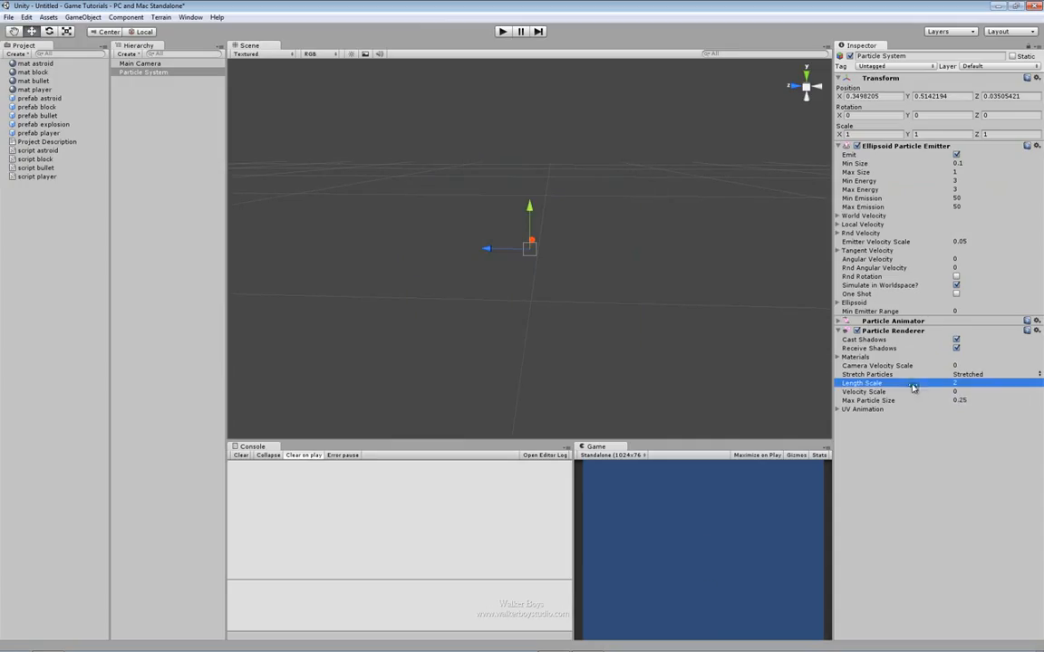
Step: Return the emitter's Max Size to 0.1 and set its Local Velocity Y to about -3.16
alt+drag(496, 262, 694, 276)
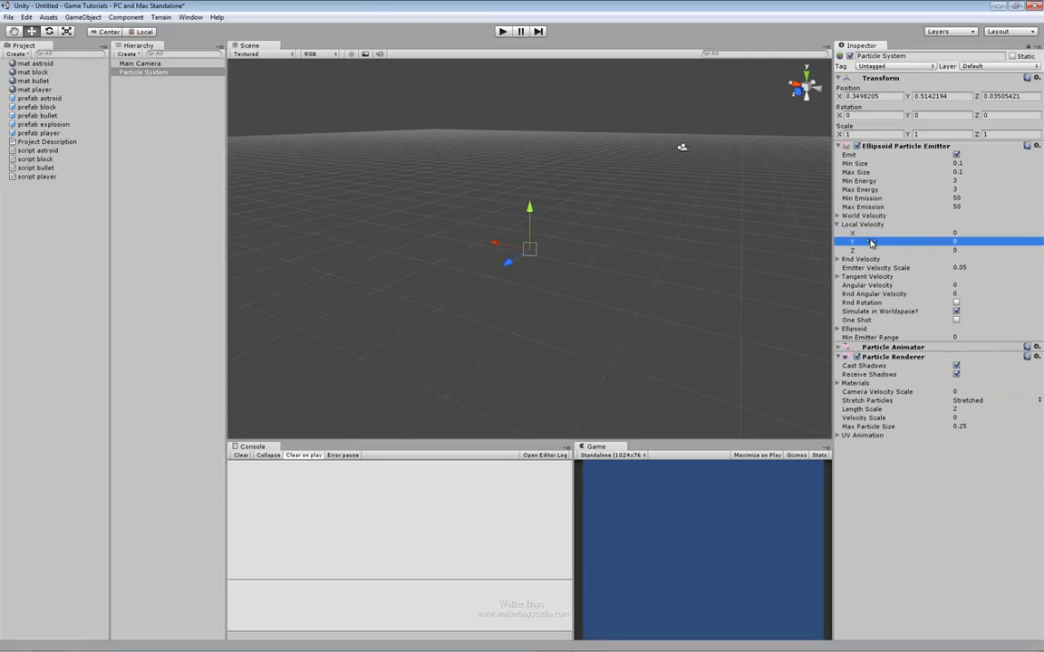
drag(883, 245, 843, 245)
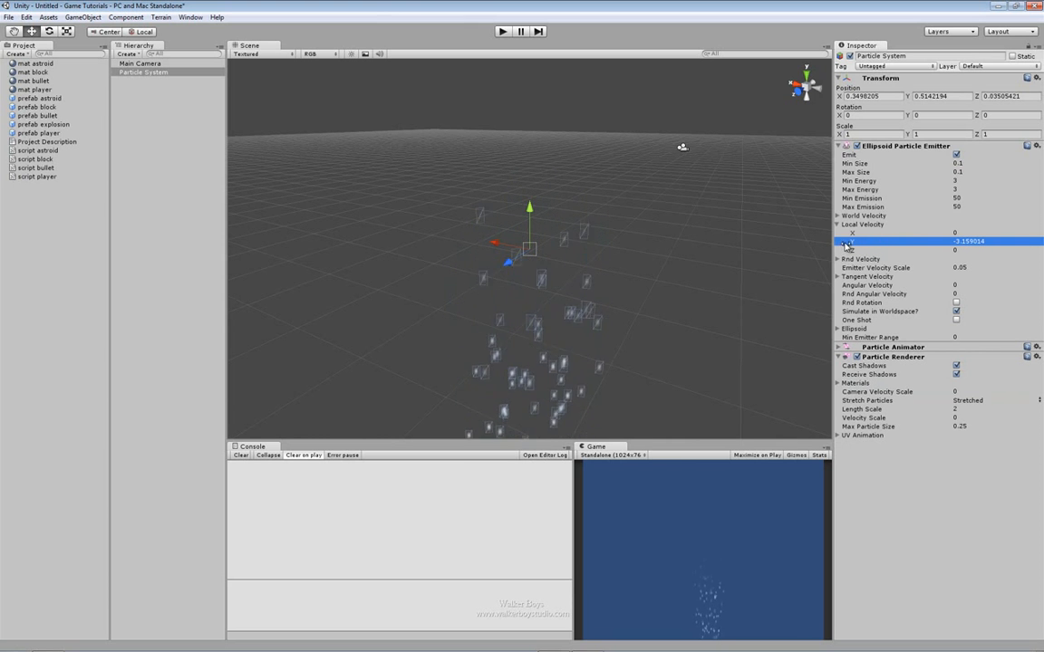
Step: Raise the Particle Renderer's Length Scale to about 4.89 to elongate the stretched particles
middle_drag(468, 380, 543, 275)
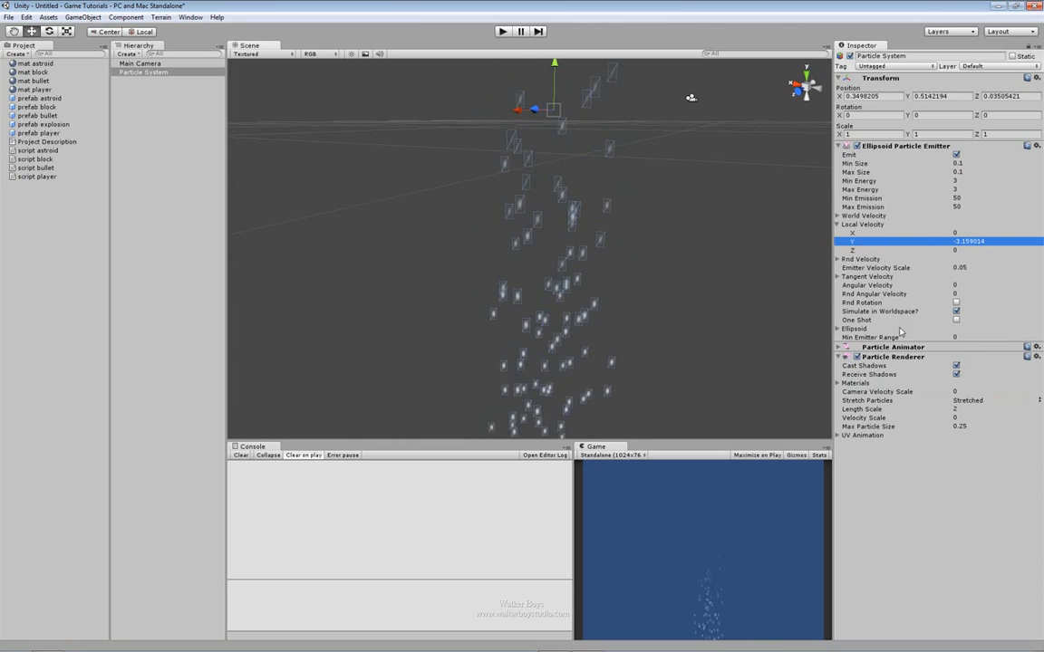
click(914, 413)
drag(914, 413, 965, 409)
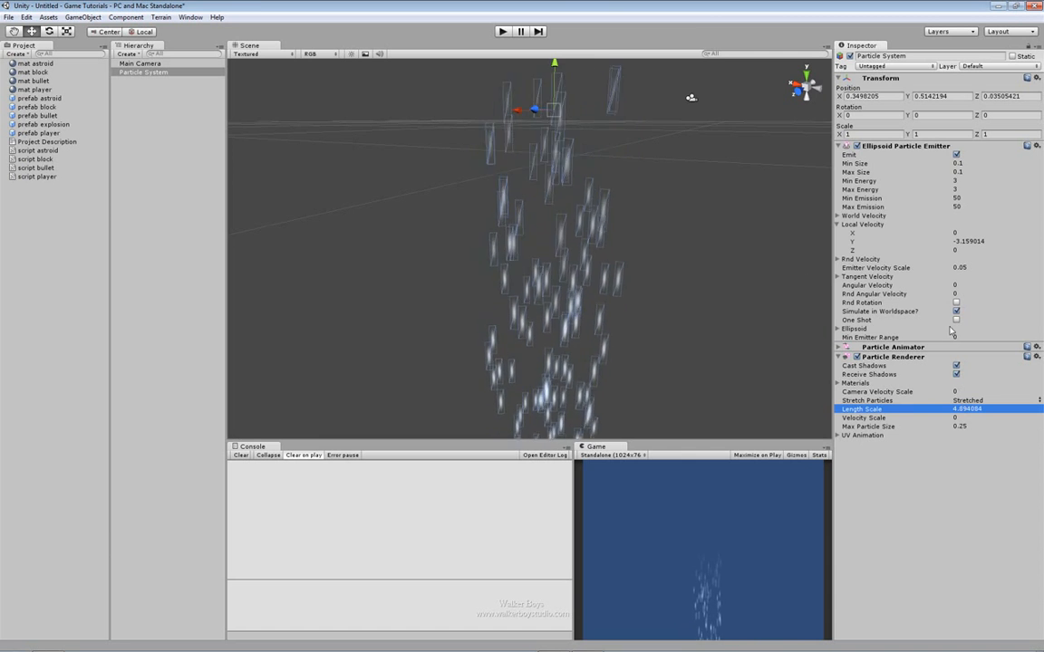
middle_drag(561, 209, 574, 319)
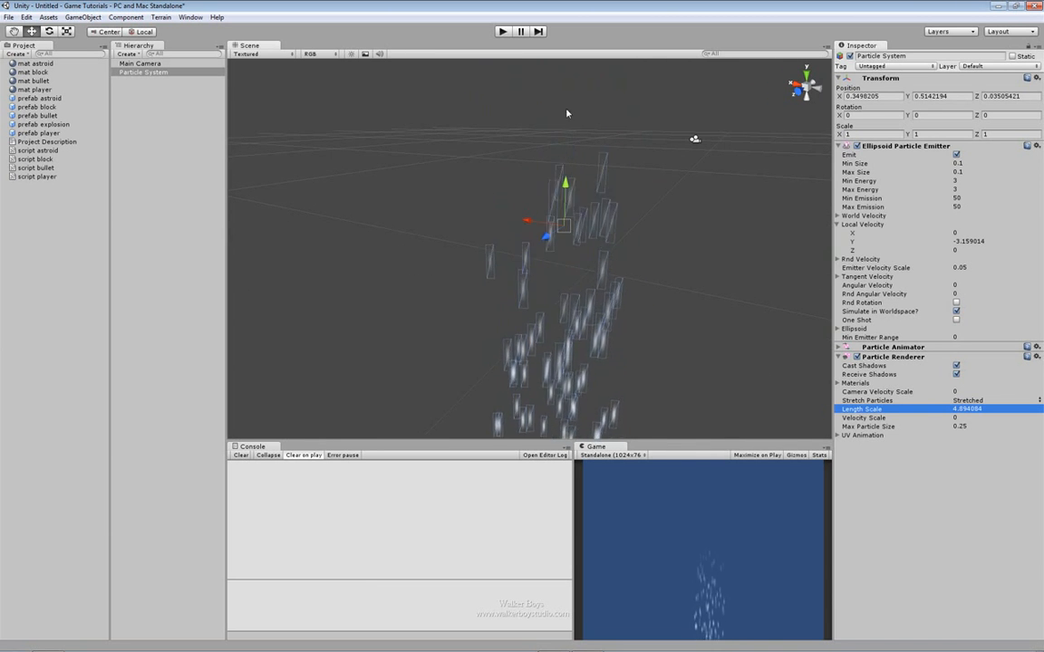
Step: Set the X, Y and Z of the emitter's Ellipsoid to 0 so all particles start from a single point
click(842, 328)
click(969, 337)
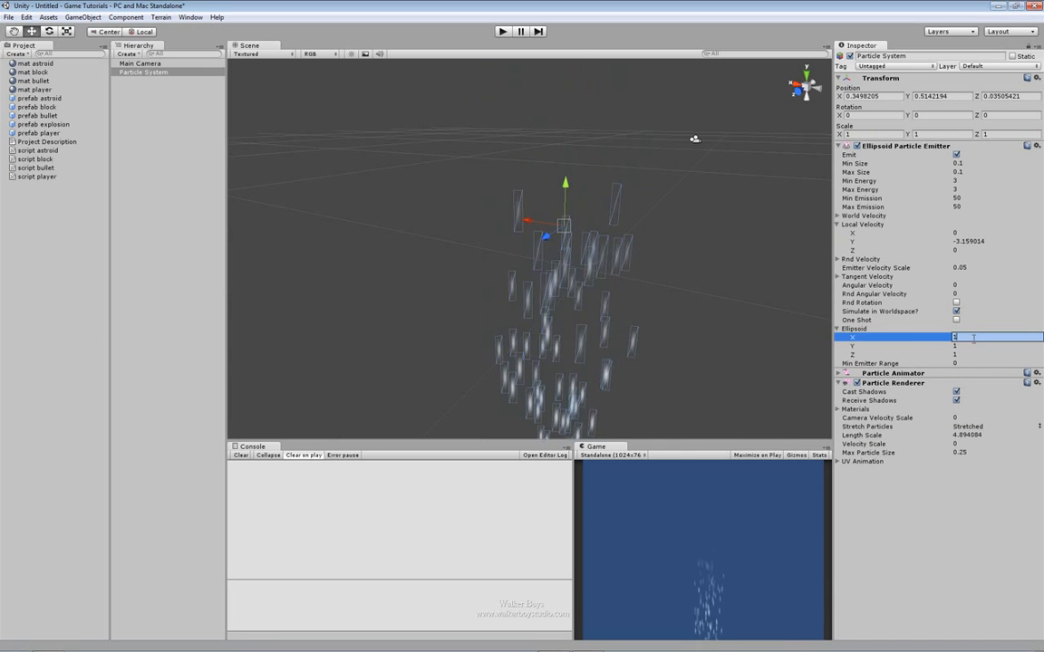
text(0)
key(Tab)
text(0)
key(Tab)
text(0)
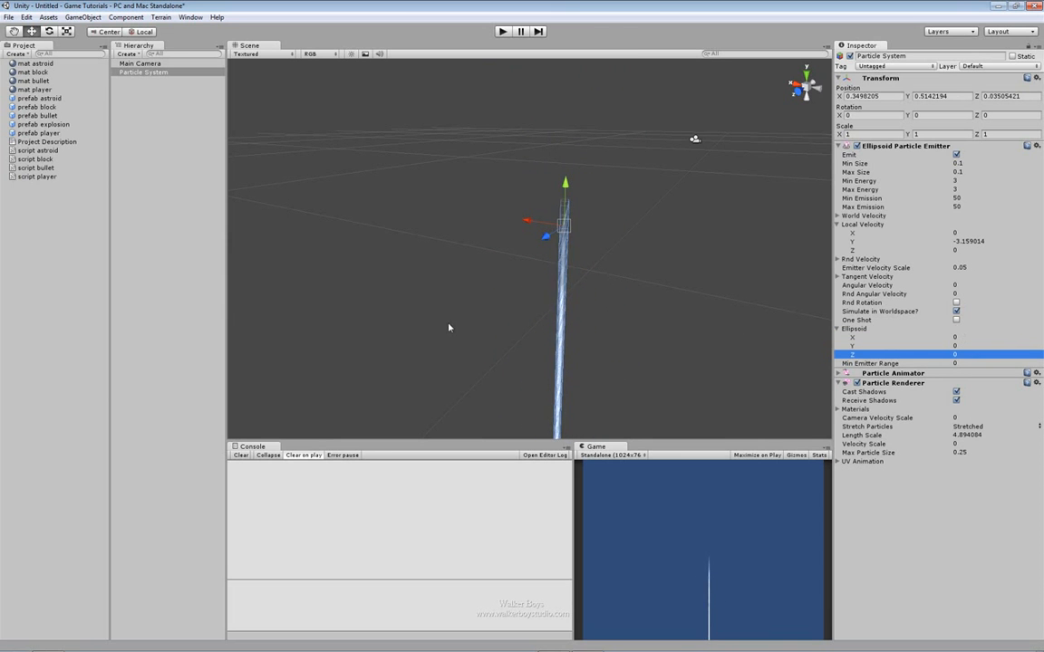
alt+drag(610, 322, 550, 313)
Step: Set both Min Size and Max Size of the Ellipsoid Particle Emitter to 1
drag(902, 163, 924, 165)
click(990, 164)
text(1)
key(Tab)
text(1)
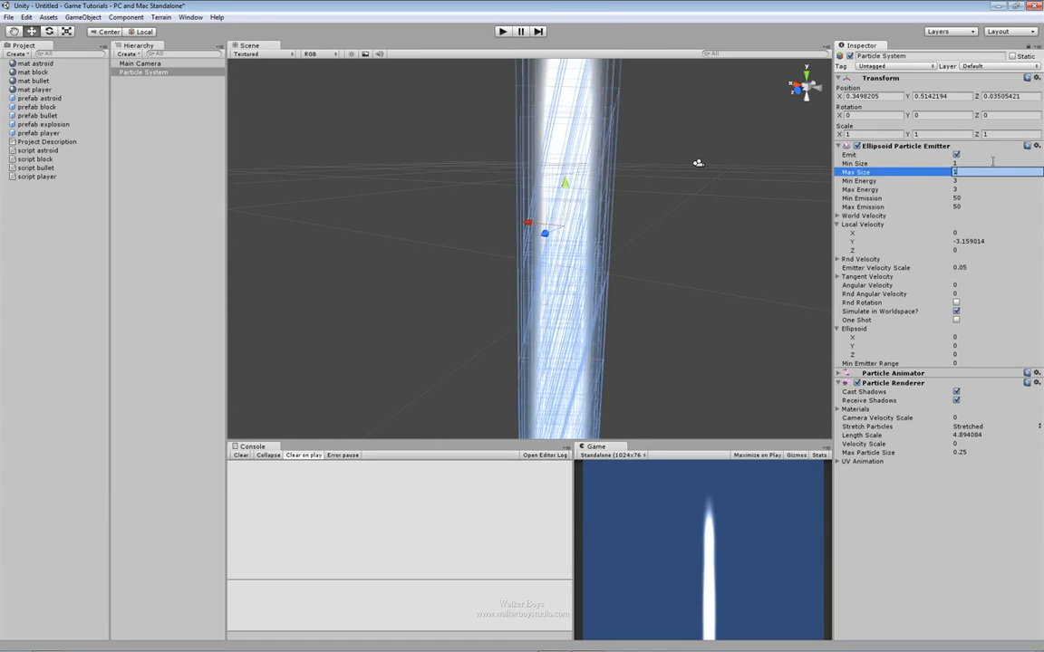
key(Tab)
alt+drag(478, 299, 605, 329)
alt+right_drag(605, 328, 496, 173)
alt+drag(496, 173, 555, 284)
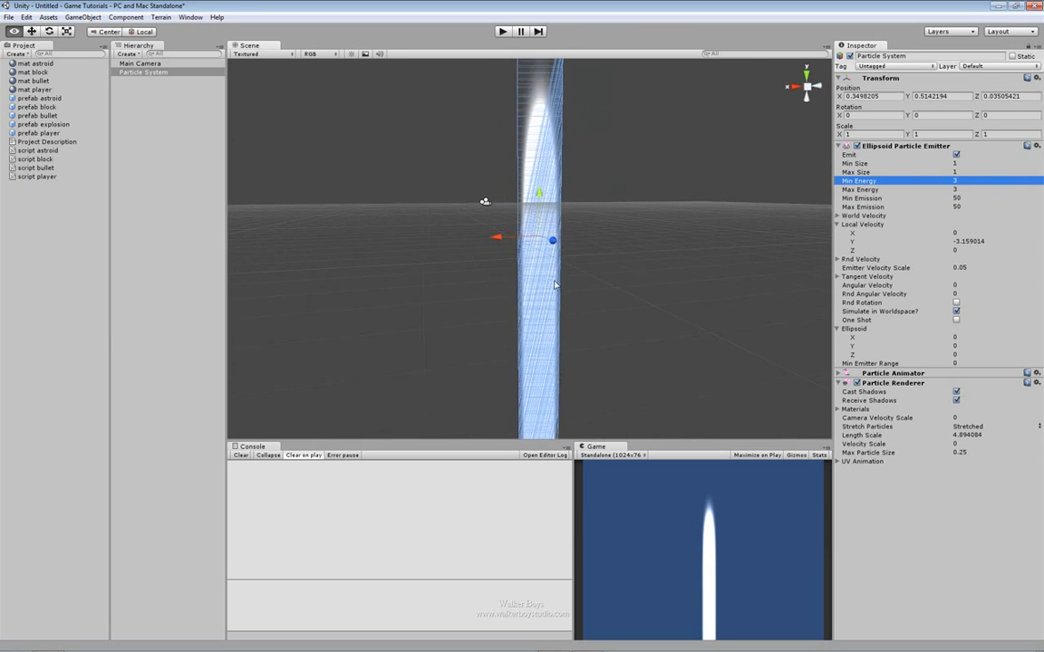
Step: Set the emitter's Min Size to 0.5 and Max Size to 0.75
click(969, 163)
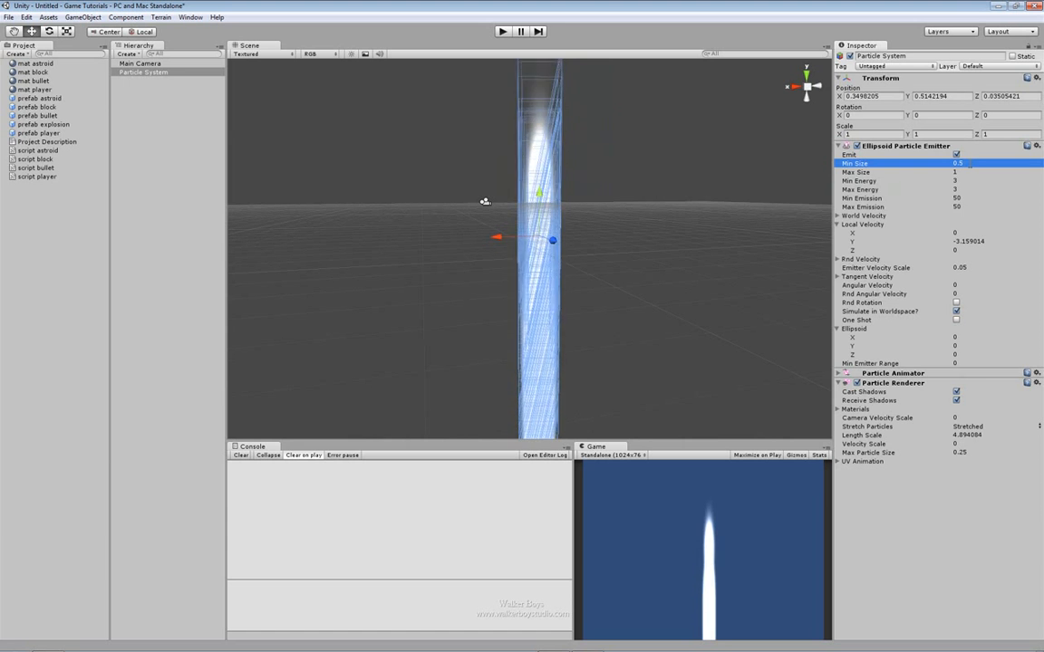
click(967, 172)
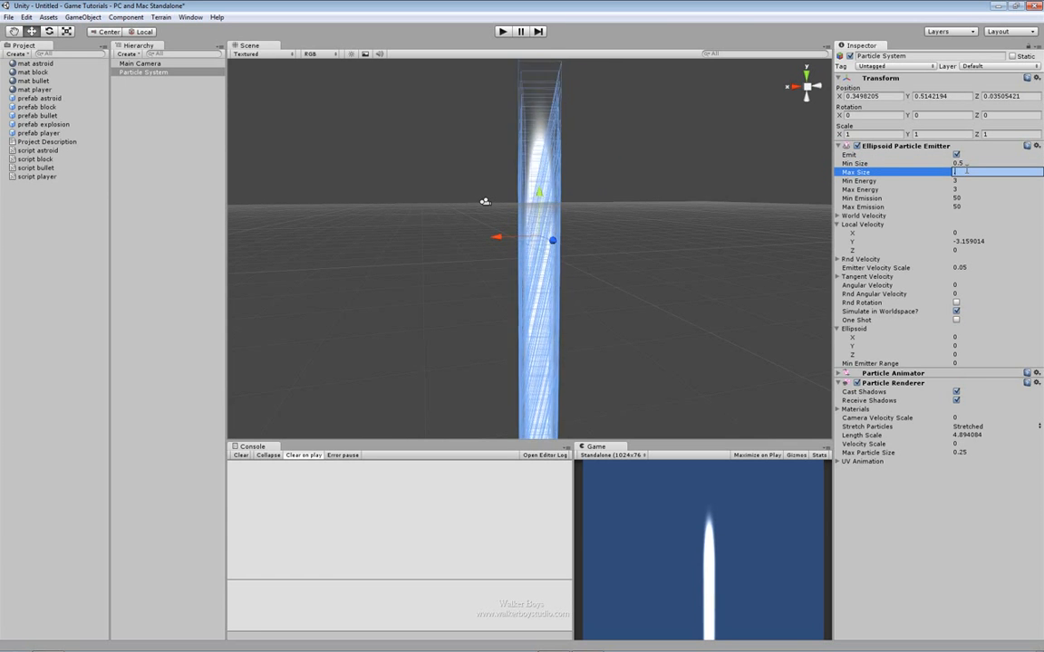
key(Return)
alt+drag(627, 274, 721, 288)
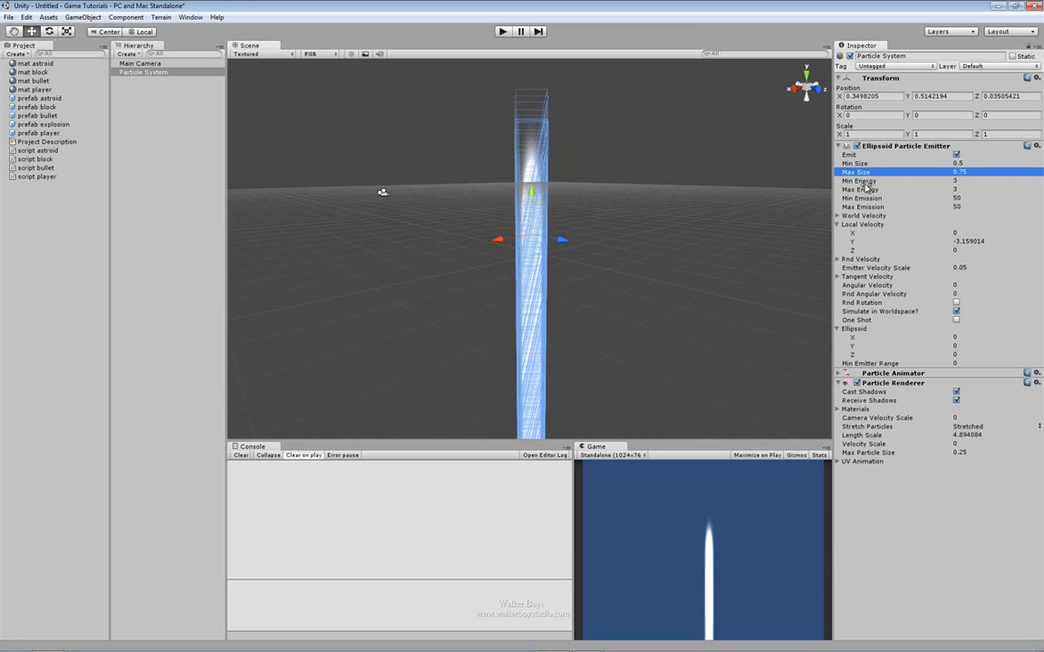
Step: Set both Min Energy and Max Energy of the emitter to 0.5 to shorten the particle stream
click(974, 181)
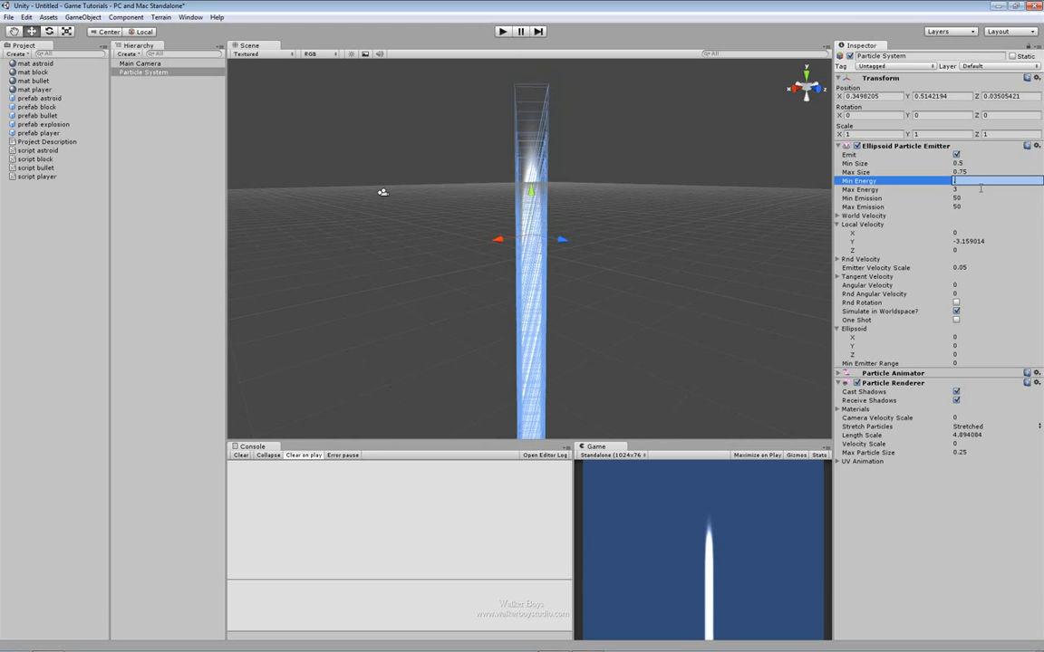
text(0.5)
key(Tab)
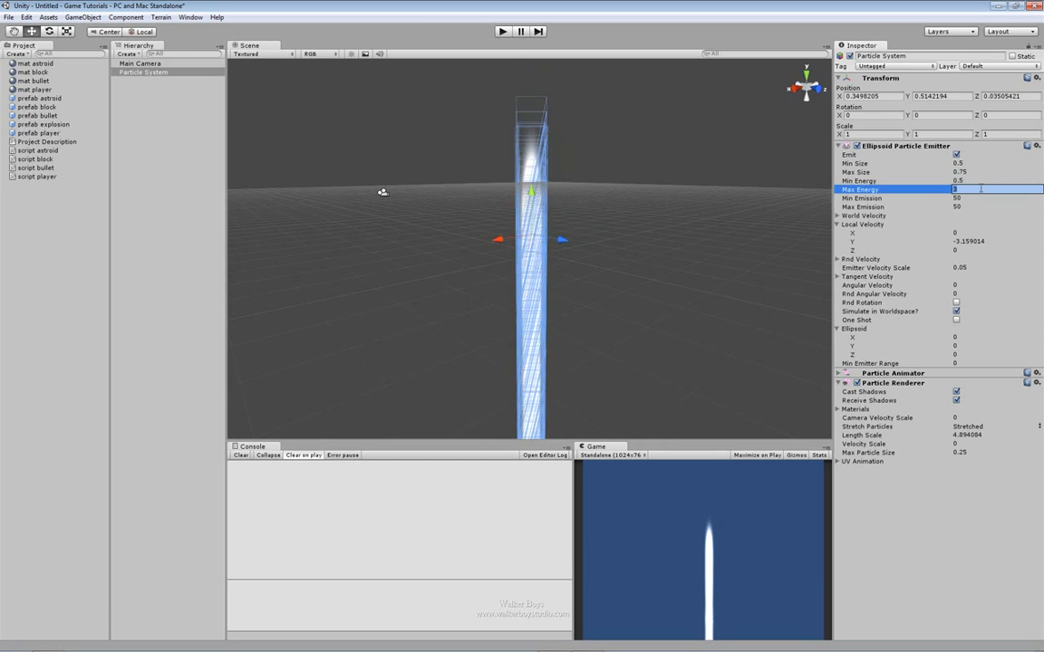
text(0.5)
key(Return)
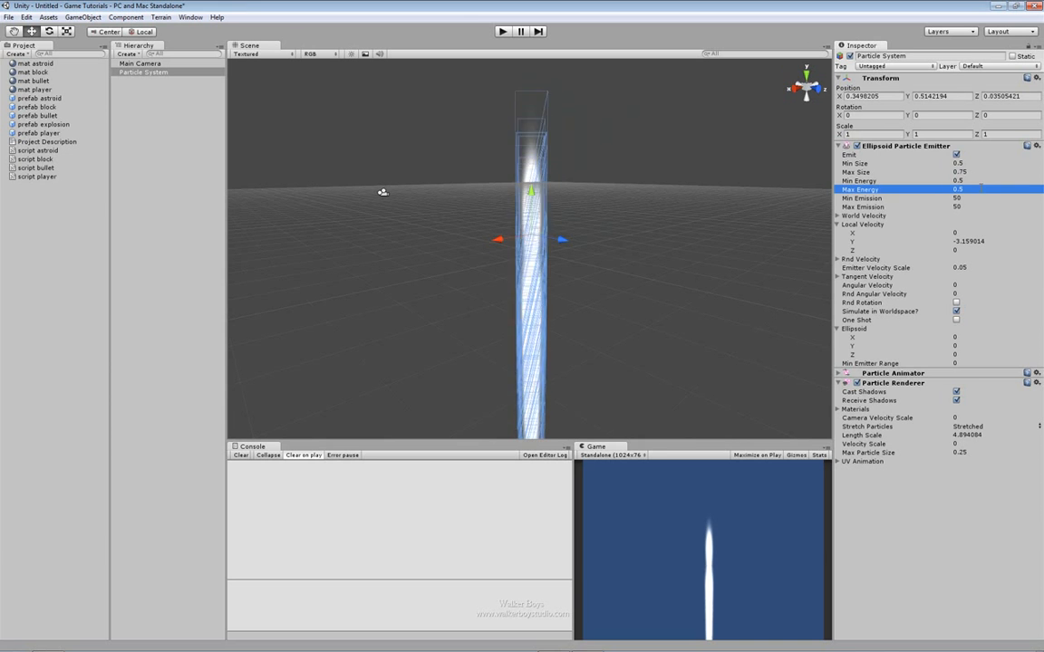
alt+middle_drag(613, 266, 619, 289)
alt+right_drag(613, 250, 572, 345)
alt+drag(585, 292, 547, 239)
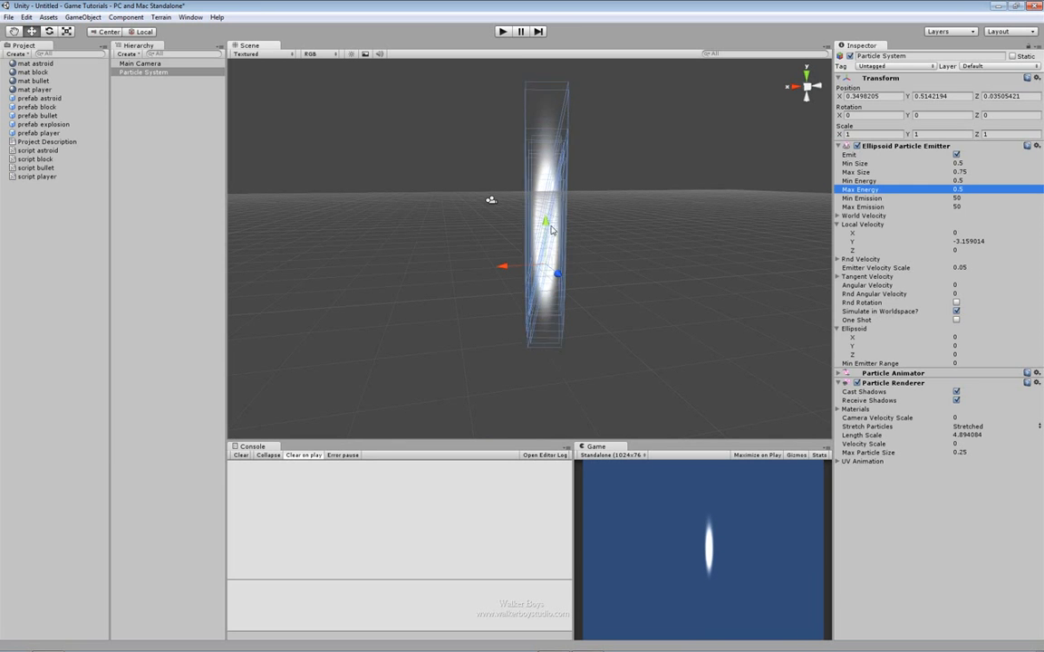
Step: Hide the grid in the Scene view and set the emitter's Min Energy to 0.25
click(366, 55)
alt+drag(636, 226, 728, 228)
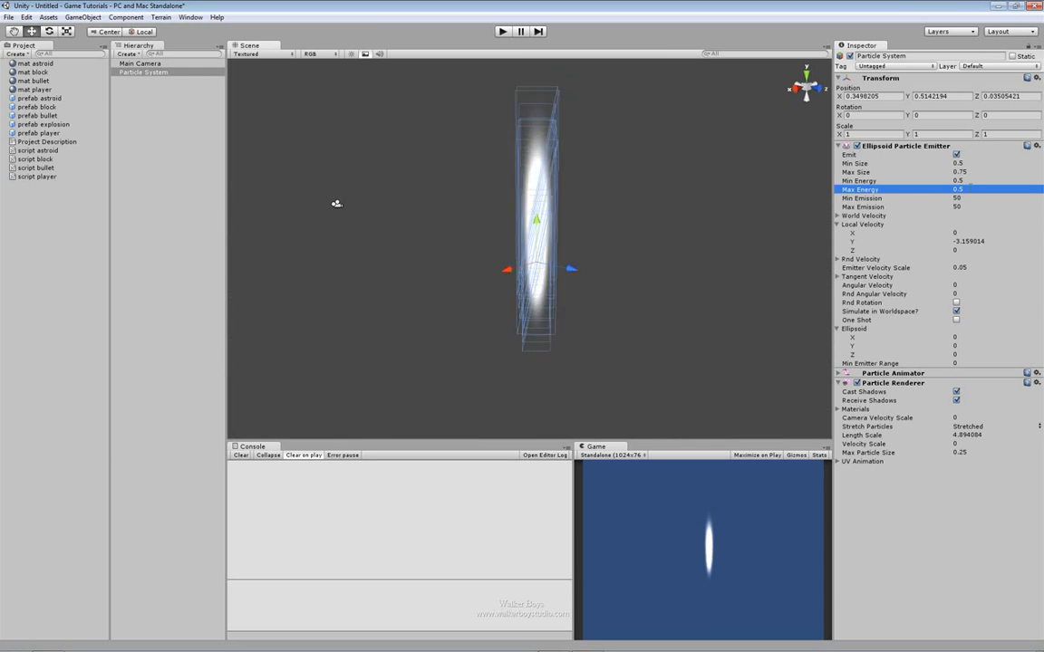
click(962, 181)
text(0.25)
key(Return)
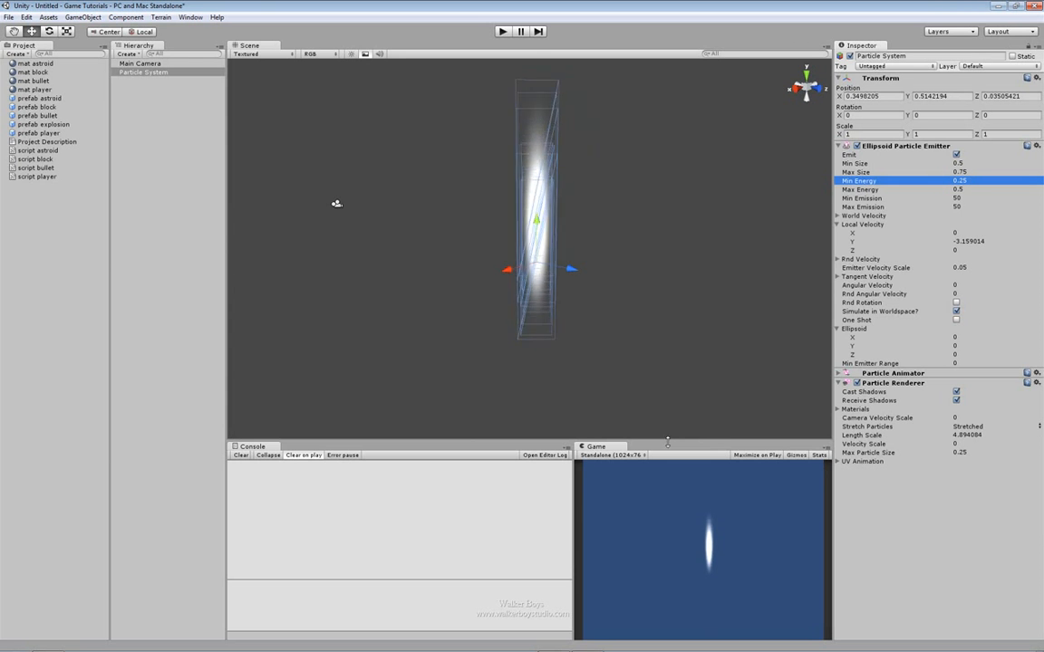
Step: Set the emitter's Max Energy to 1
alt+drag(534, 315, 621, 314)
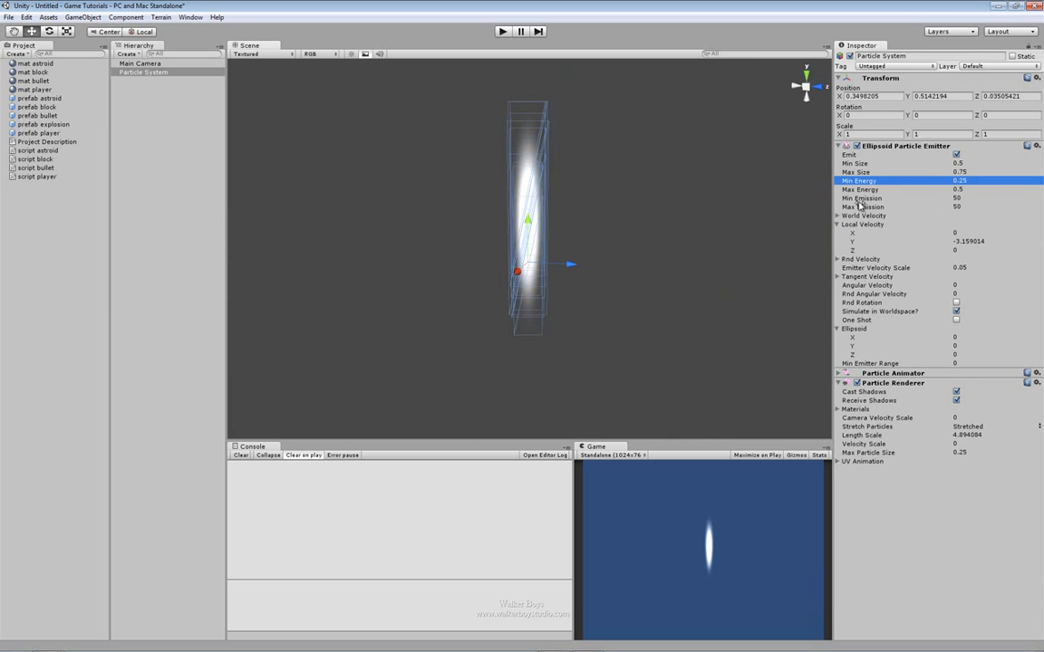
drag(876, 188, 970, 200)
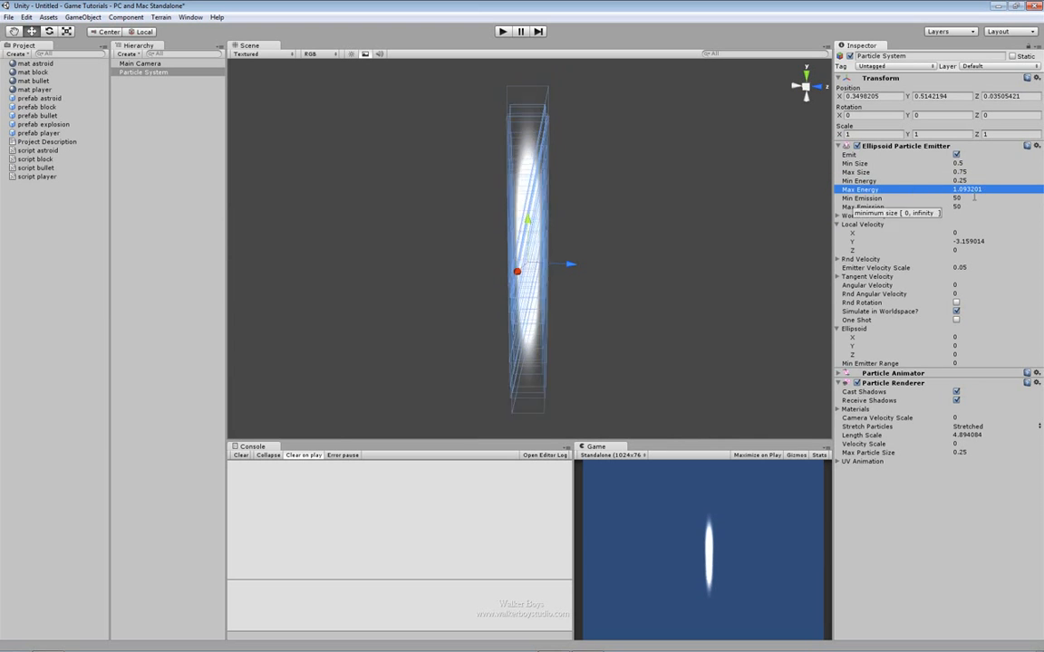
click(994, 188)
text(1)
key(Return)
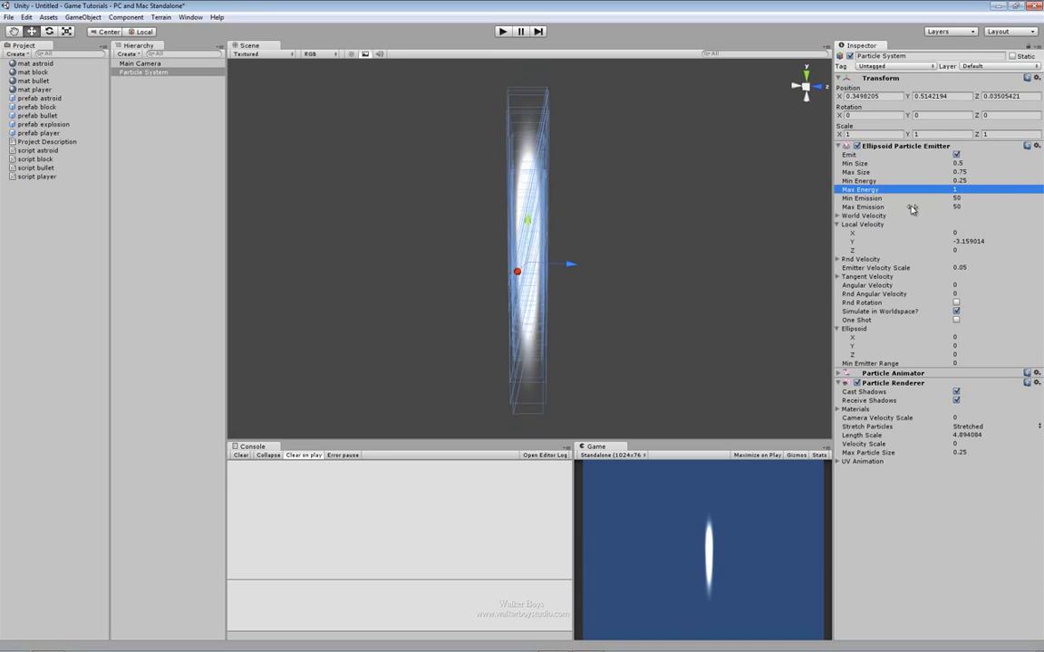
Step: Try a sparser stream with Min Emission 10 and Max Emission 20 on the emitter
click(967, 198)
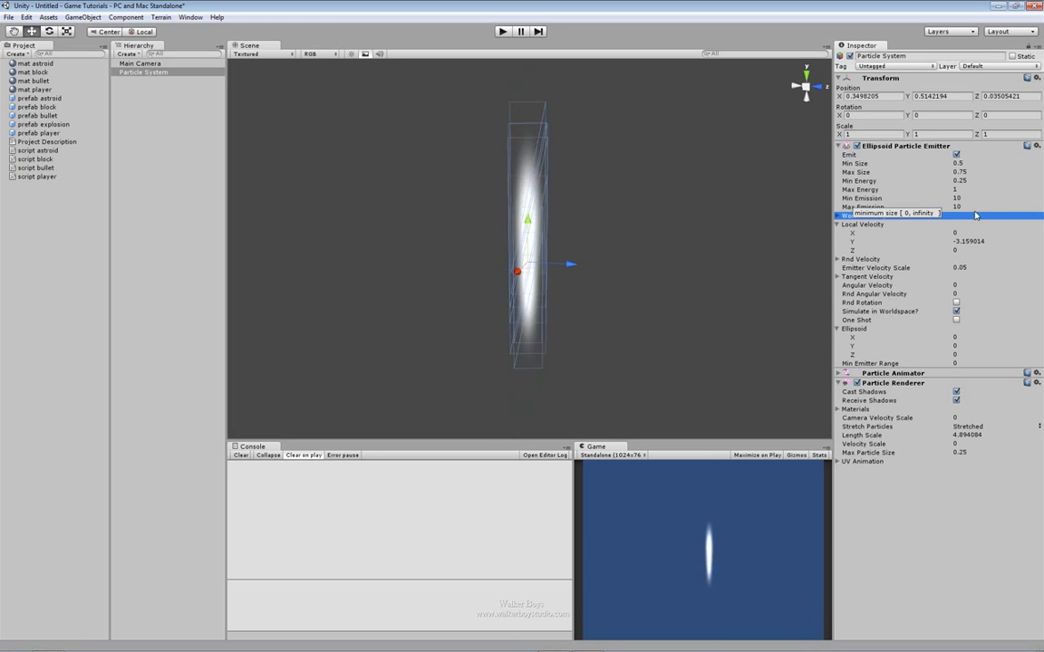
click(973, 207)
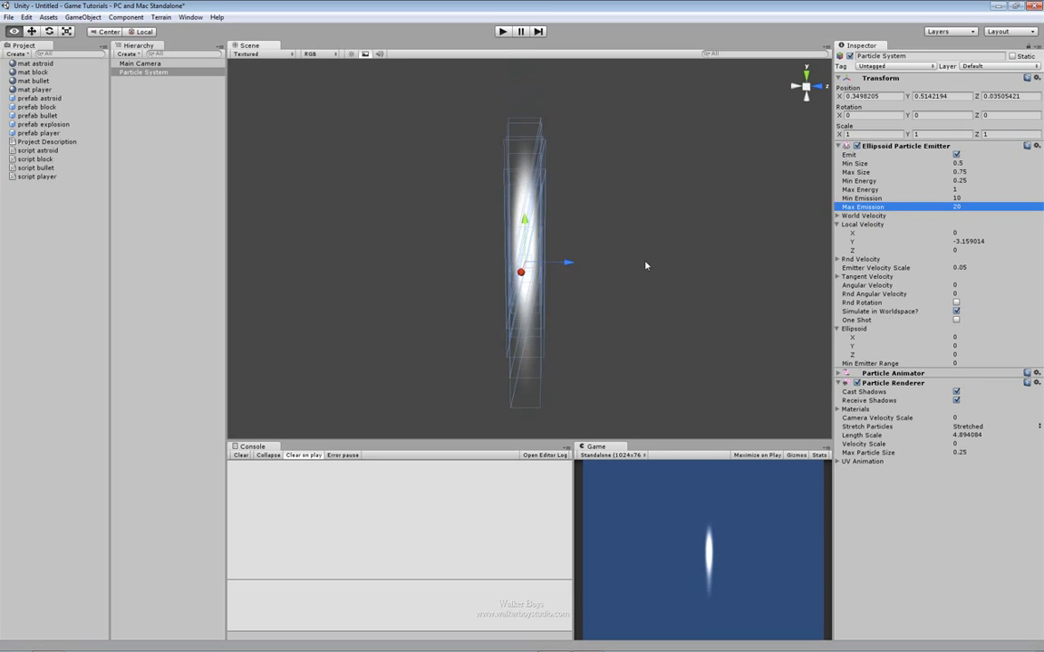
drag(584, 266, 560, 279)
Step: Set the emitter's Min Emission to 25 and Max Emission to 50
click(962, 198)
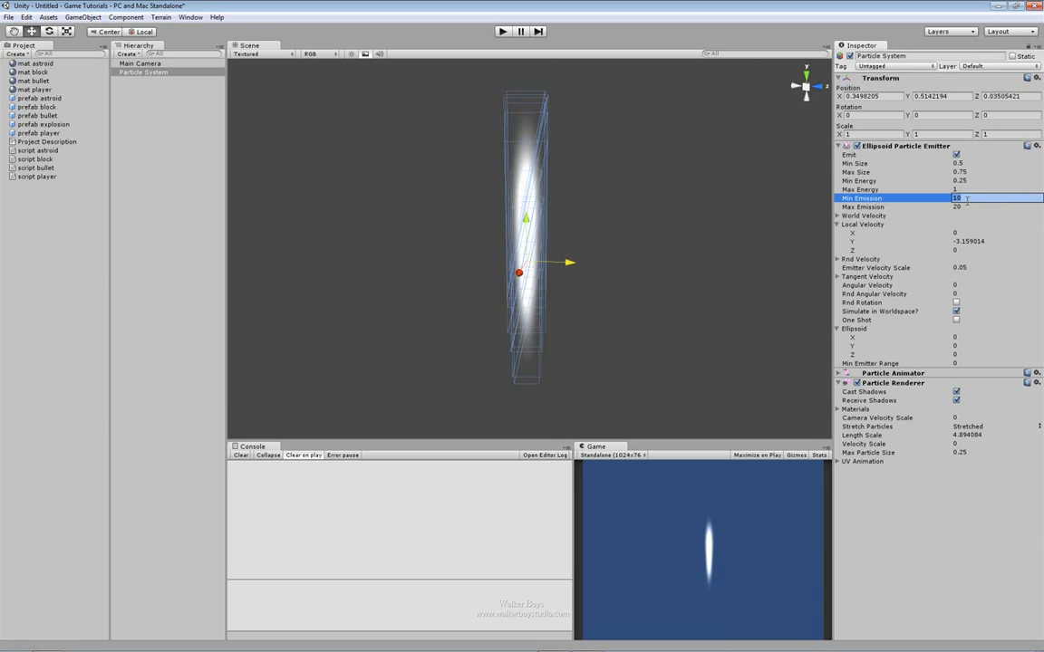
text(25)
key(Tab)
text(50)
key(Return)
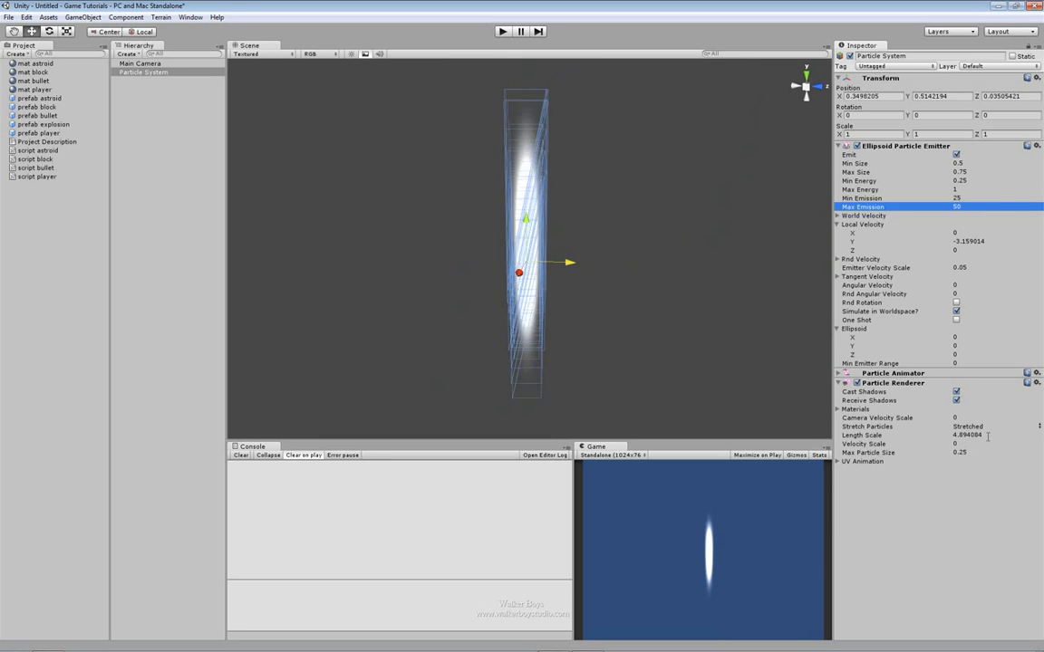
Step: Set the Particle Renderer's Length Scale to 3 and move the particle system along X to about 0.83
click(987, 435)
text(1)
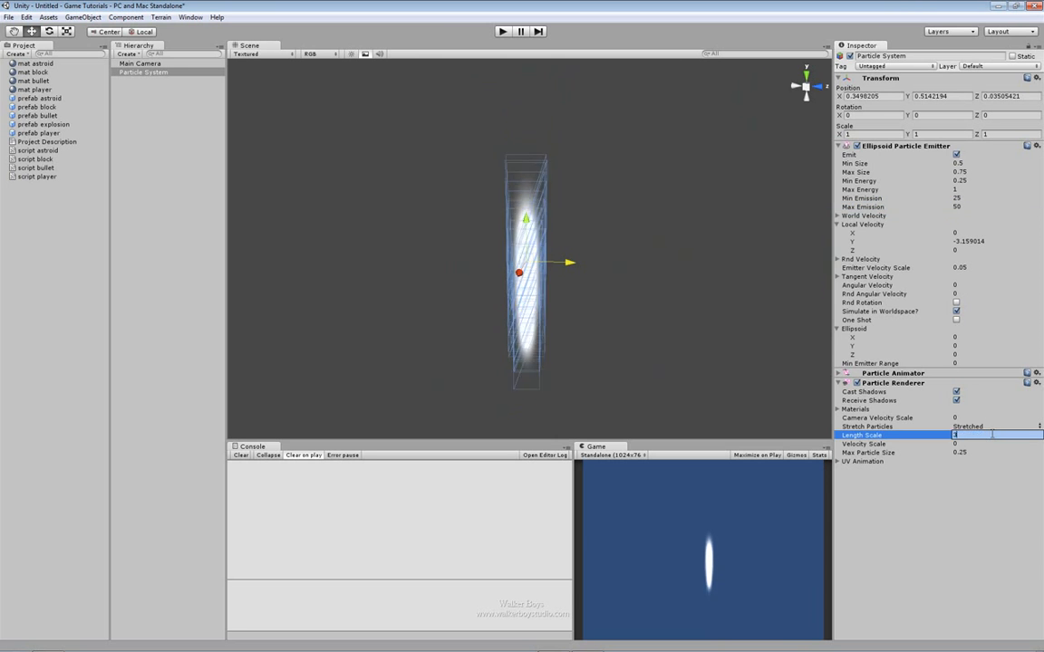
key(Return)
mouse_move(541, 306)
alt+mouse_down()
mouse_move(437, 316)
mouse_move(532, 310)
alt+mouse_up()
drag(502, 269, 536, 294)
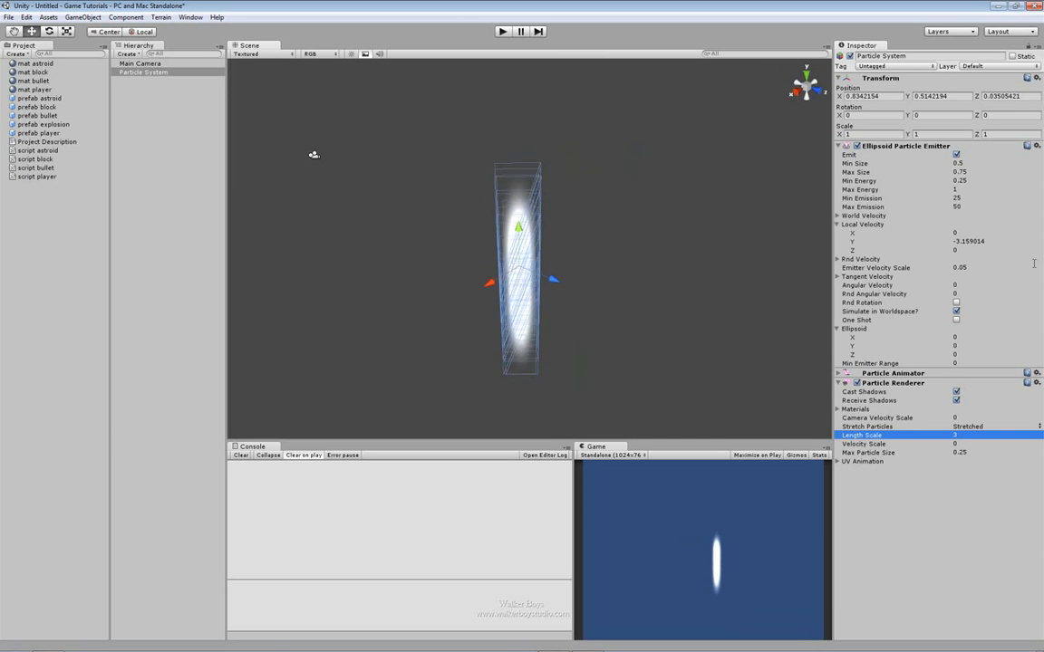
Step: Set the emitter's Local Velocity Y to -3 and its Ellipsoid X to 0.15
click(995, 242)
text(-3)
key(Return)
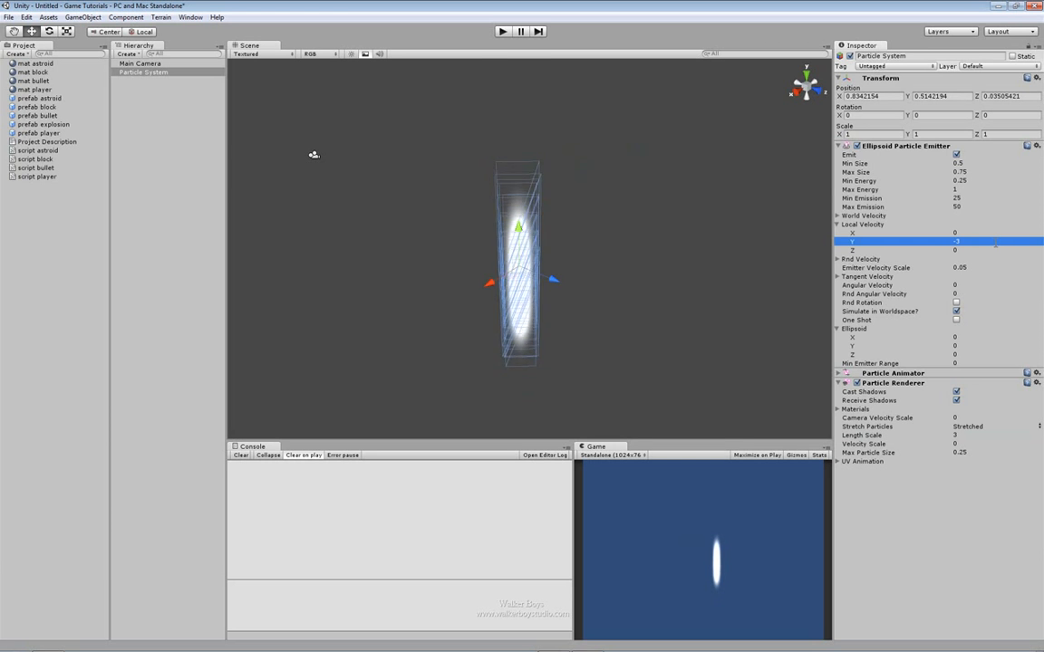
click(974, 337)
text(.15)
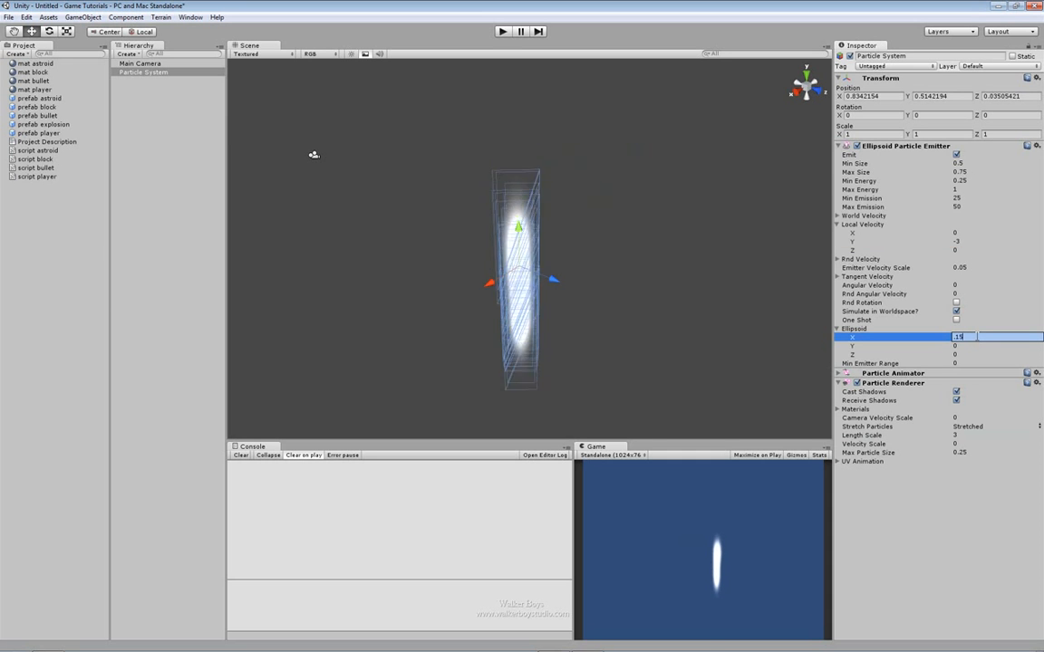
key(Return)
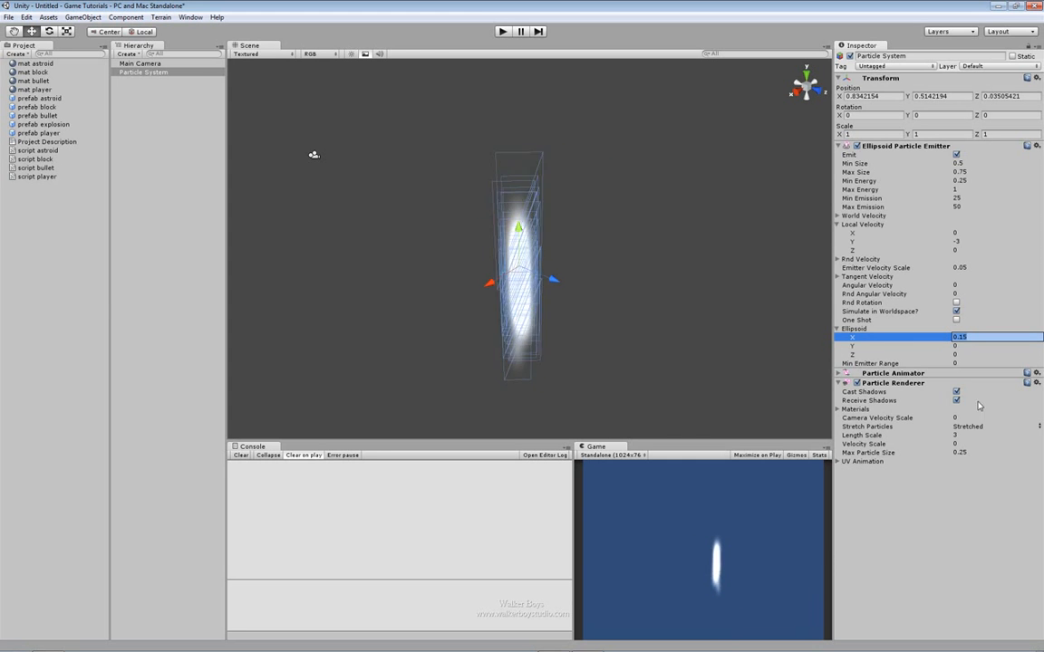
click(978, 345)
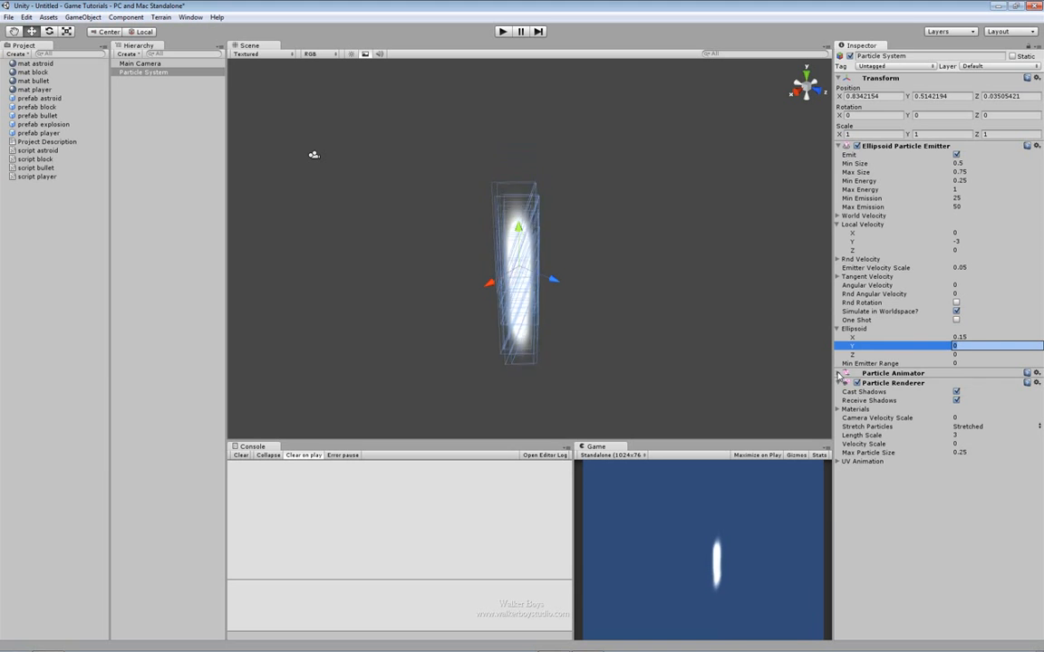
Step: In the Particle Animator, set Color Animation[0] to a violet-blue and Color Animation[1] to a light blue
click(839, 374)
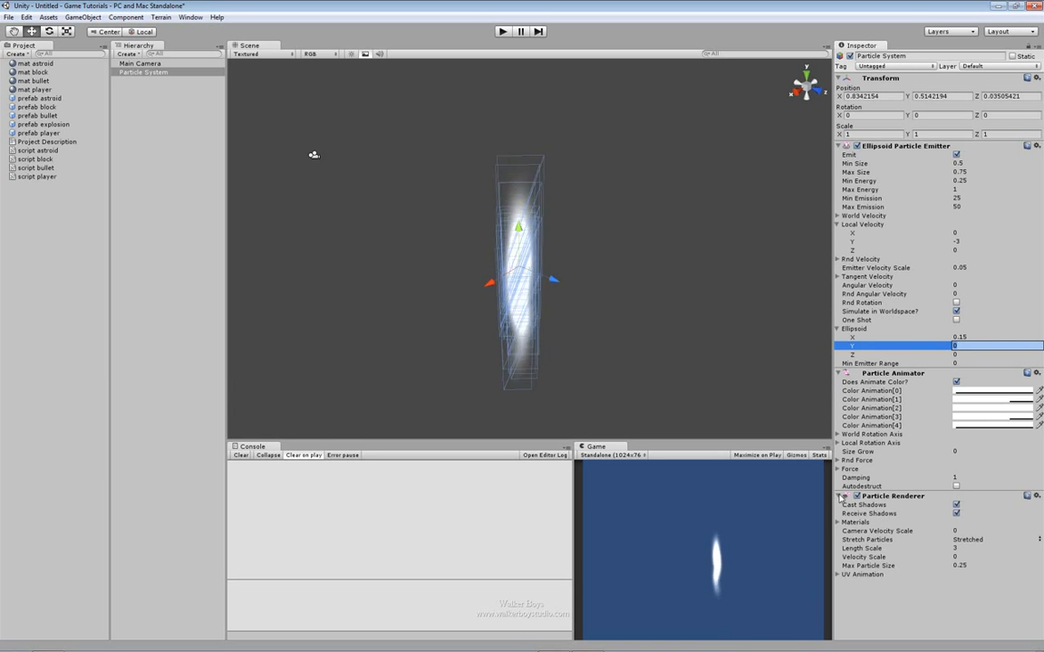
click(838, 146)
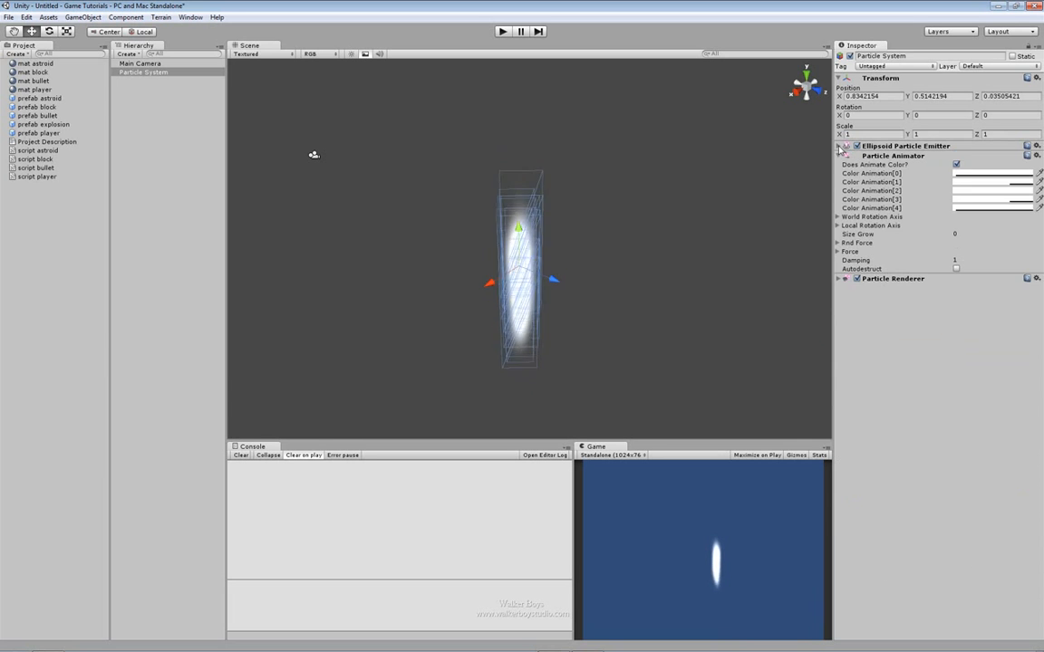
click(988, 175)
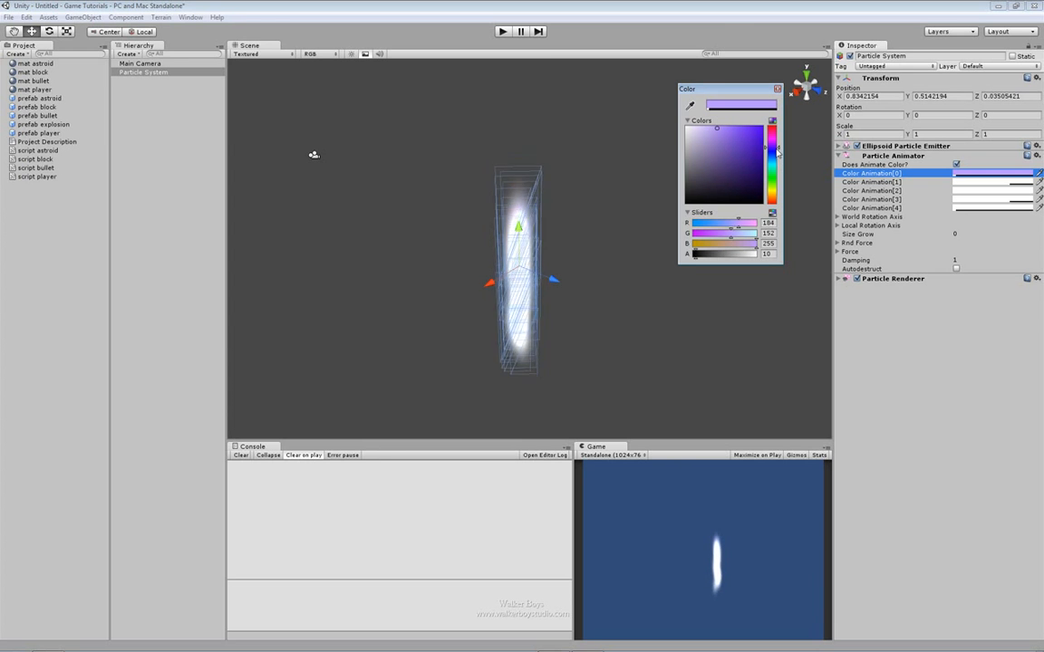
drag(776, 152, 776, 156)
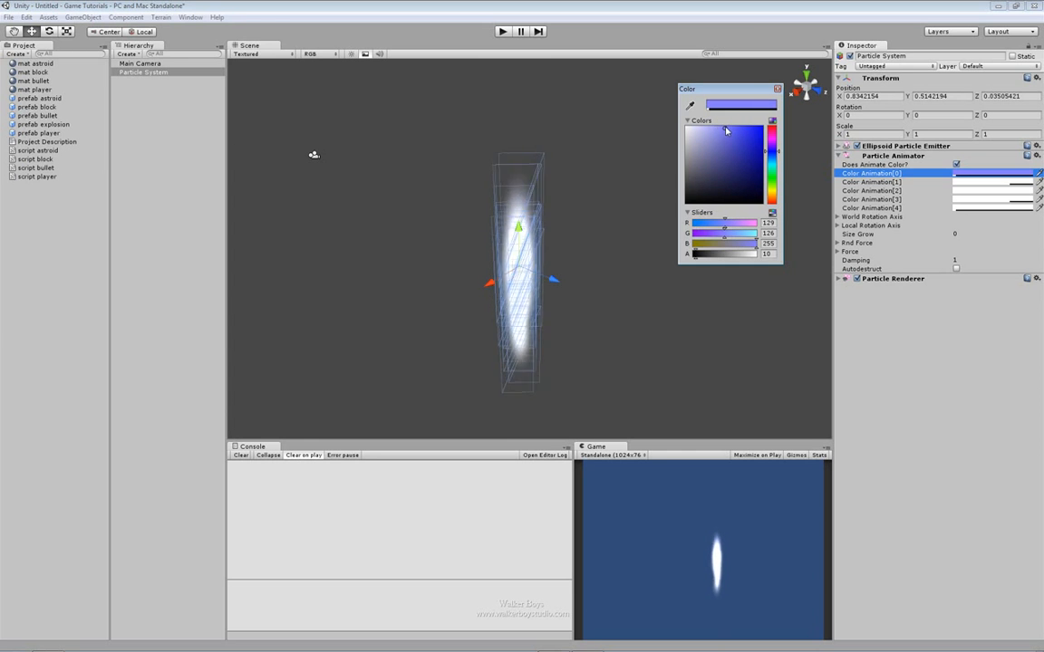
click(960, 184)
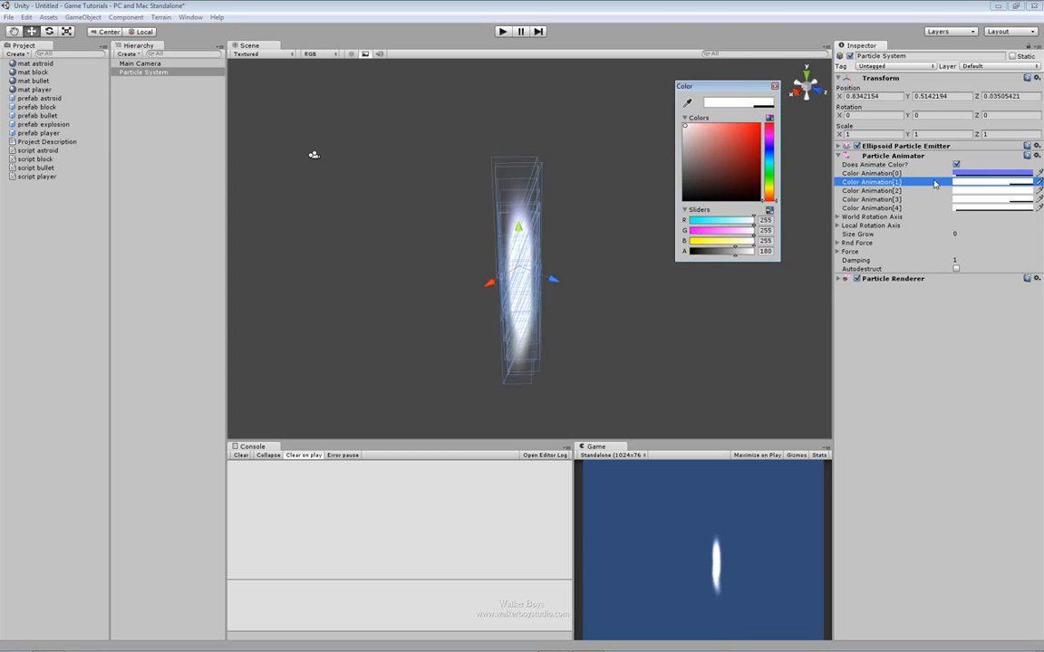
drag(770, 156, 773, 161)
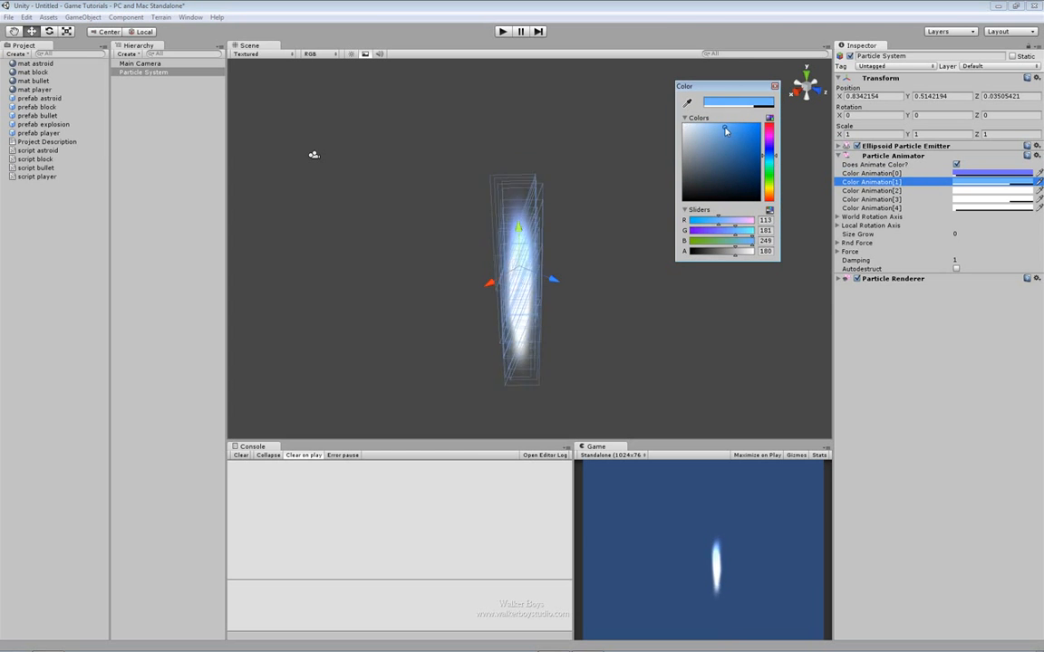
Step: In the Particle Animator, set Color Animation[2] to a light red and Color Animation[3] to a bright yellow
click(956, 191)
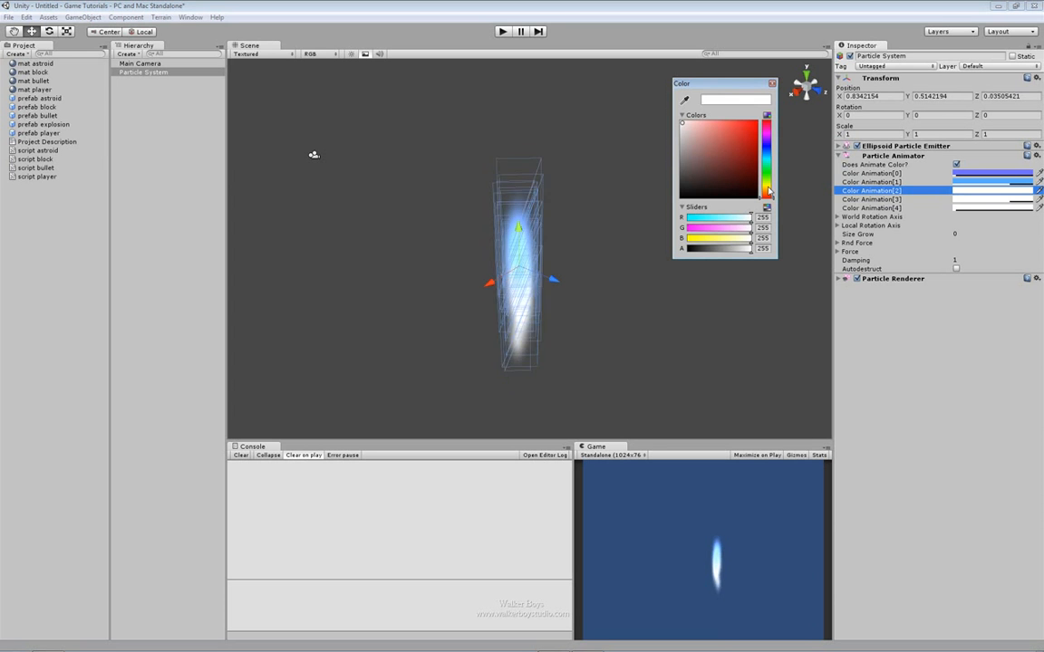
drag(768, 192, 769, 190)
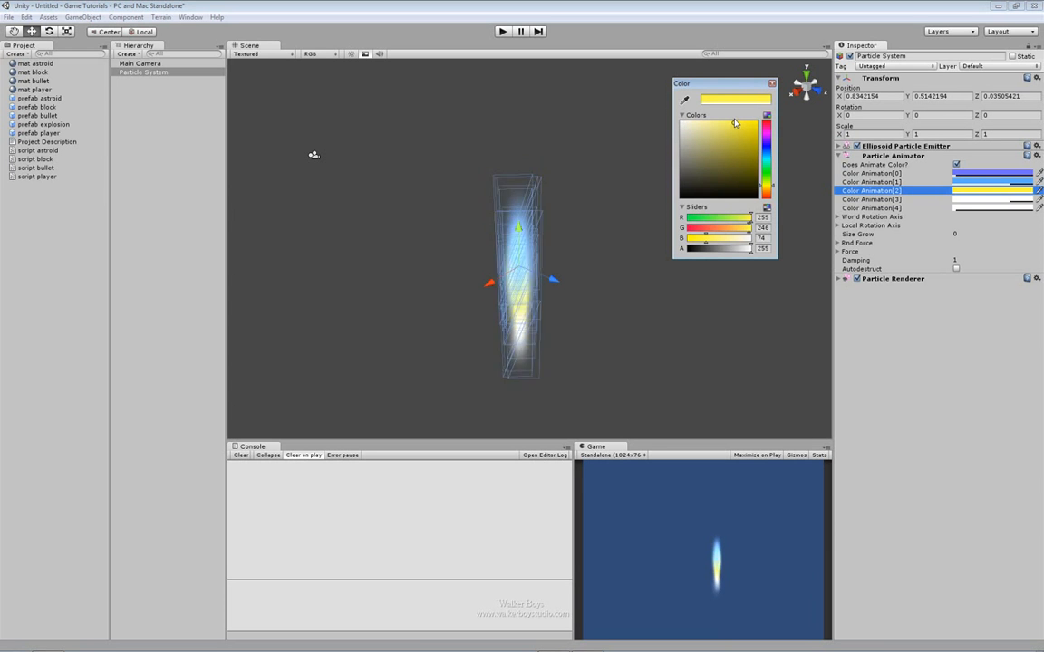
drag(772, 190, 771, 205)
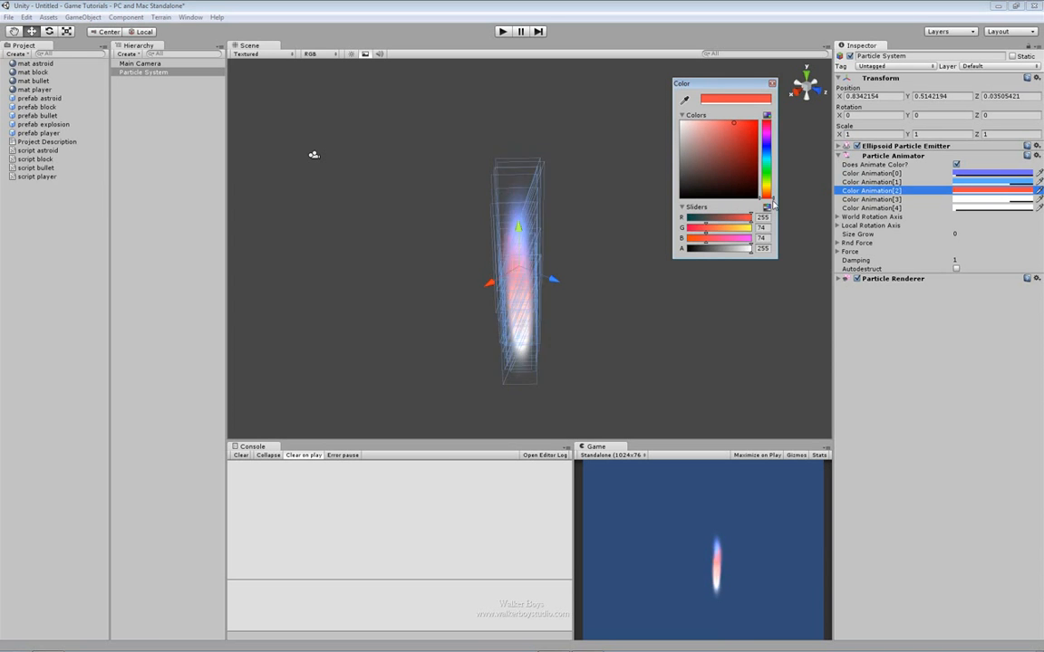
click(964, 200)
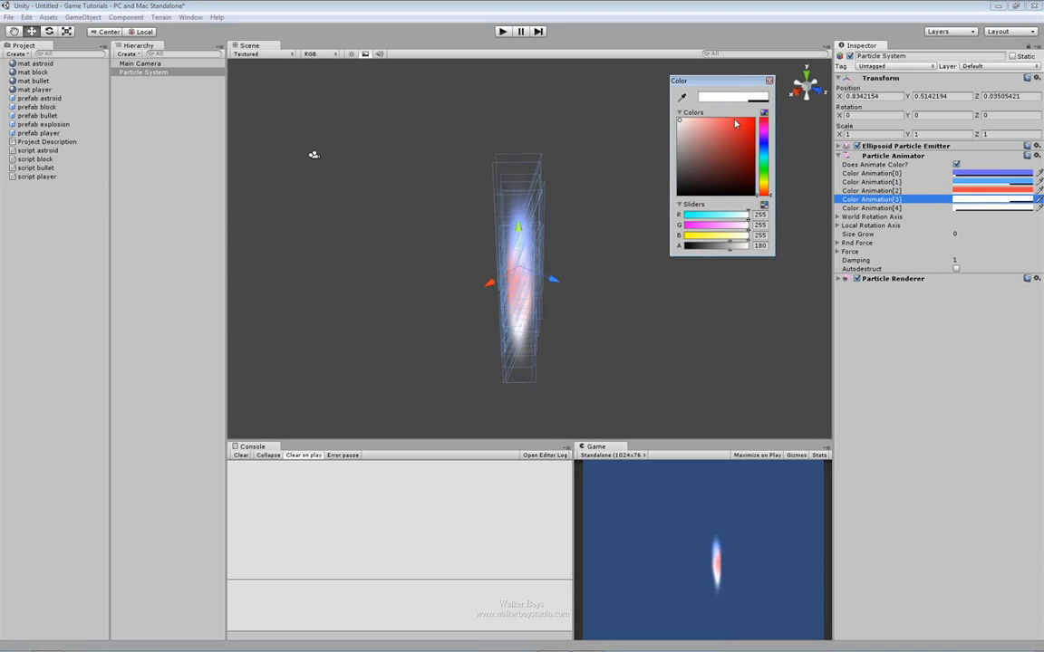
click(765, 186)
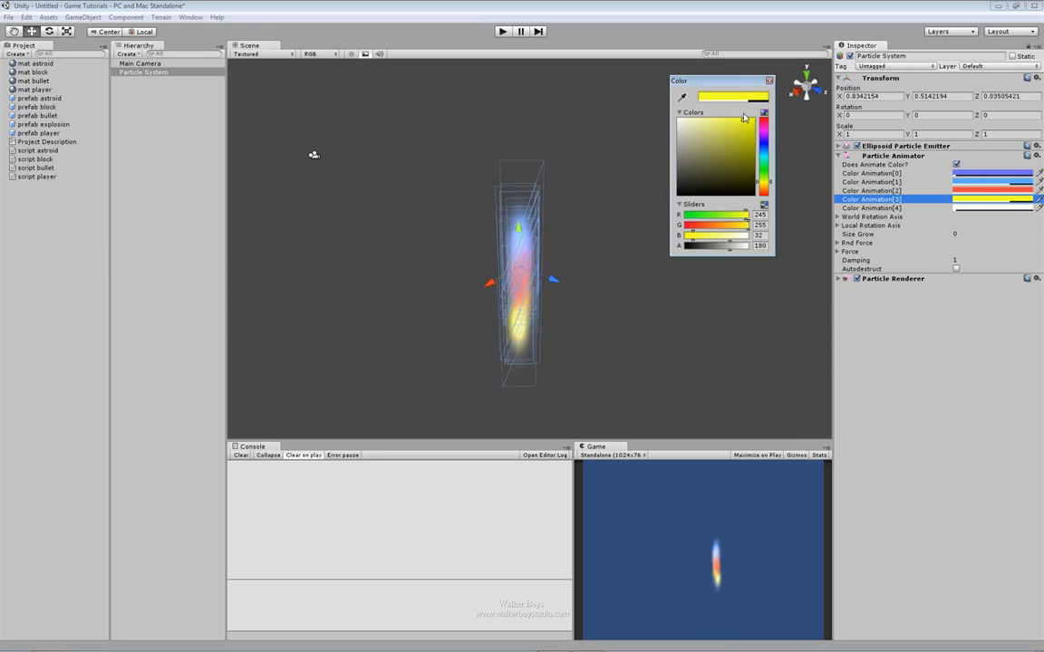
click(962, 208)
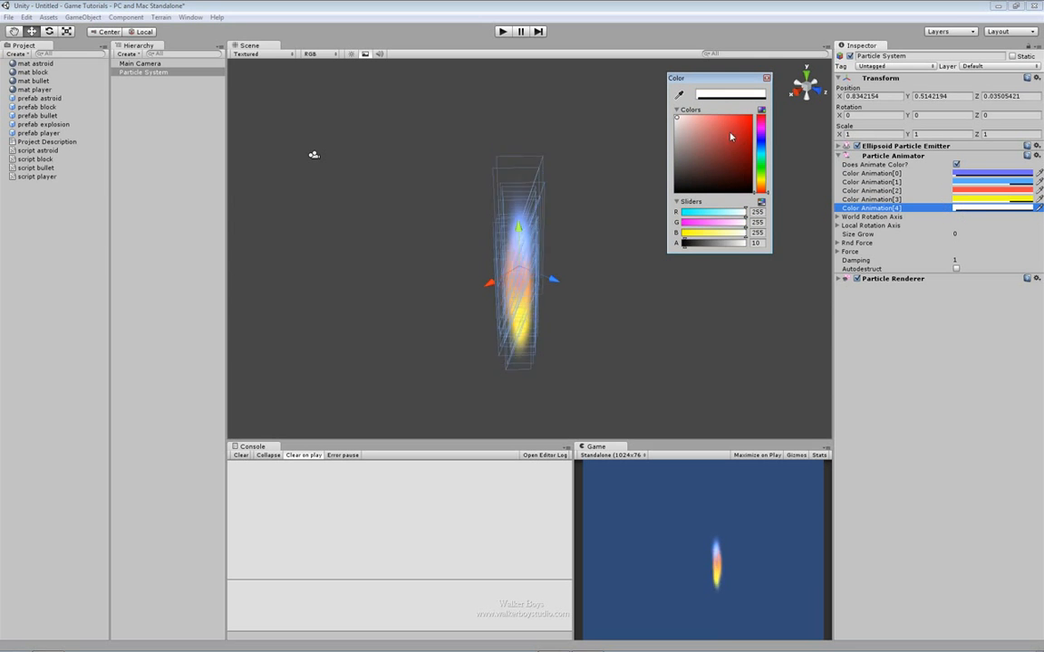
drag(763, 187, 776, 186)
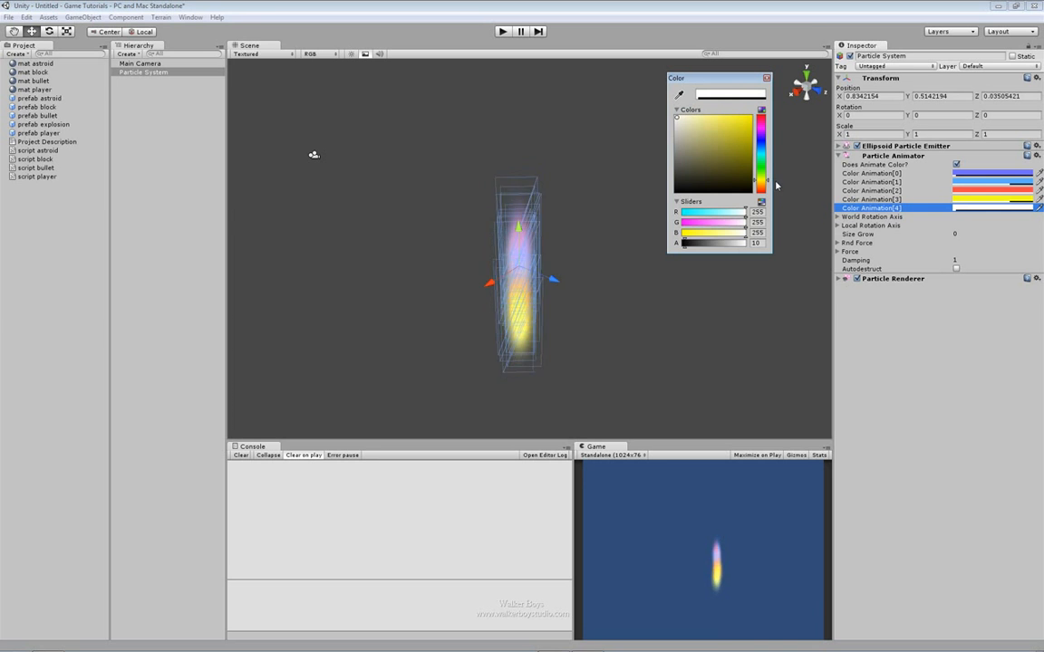
Step: Set Color Animation[1] to a dark orange-brown and move the particle system along X to about -0.30
click(962, 181)
mouse_move(706, 116)
mouse_down()
mouse_move(734, 118)
mouse_move(739, 150)
mouse_up()
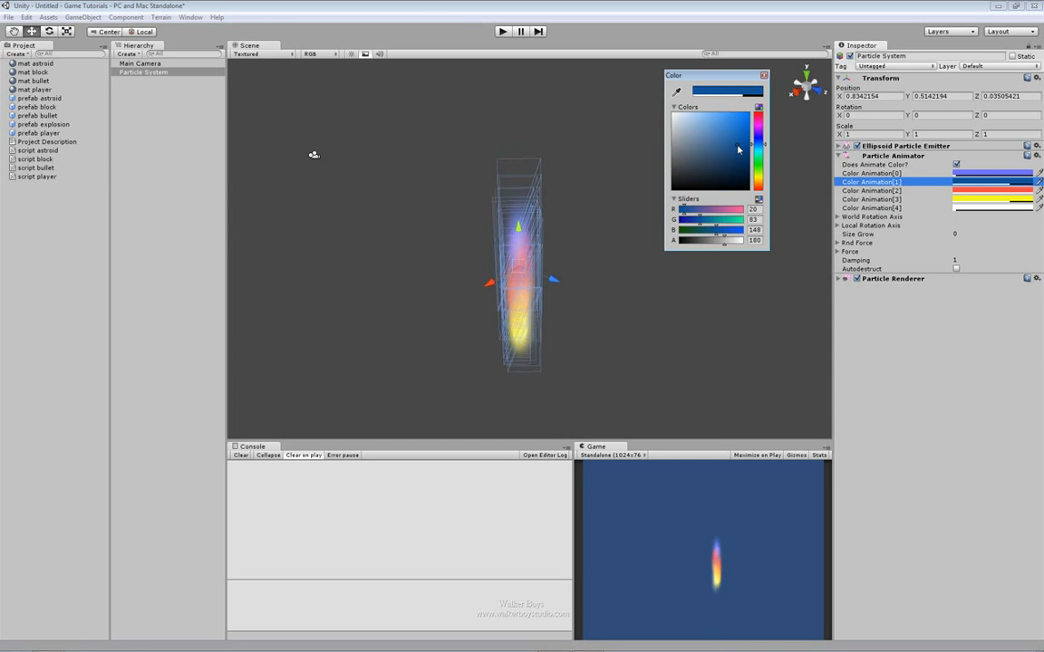
drag(758, 150, 764, 189)
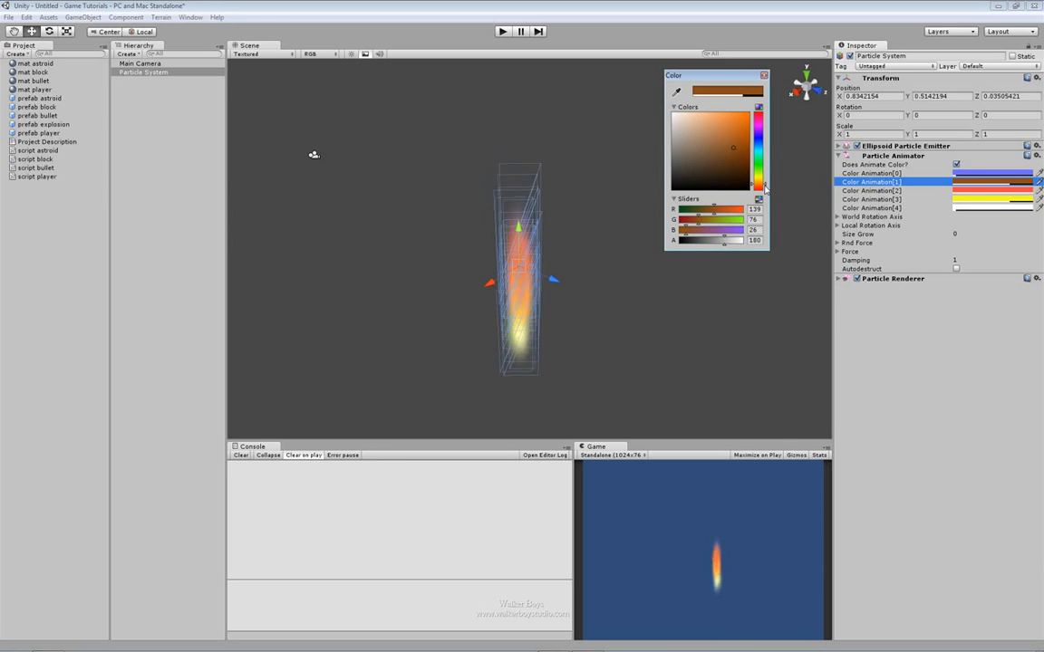
click(763, 76)
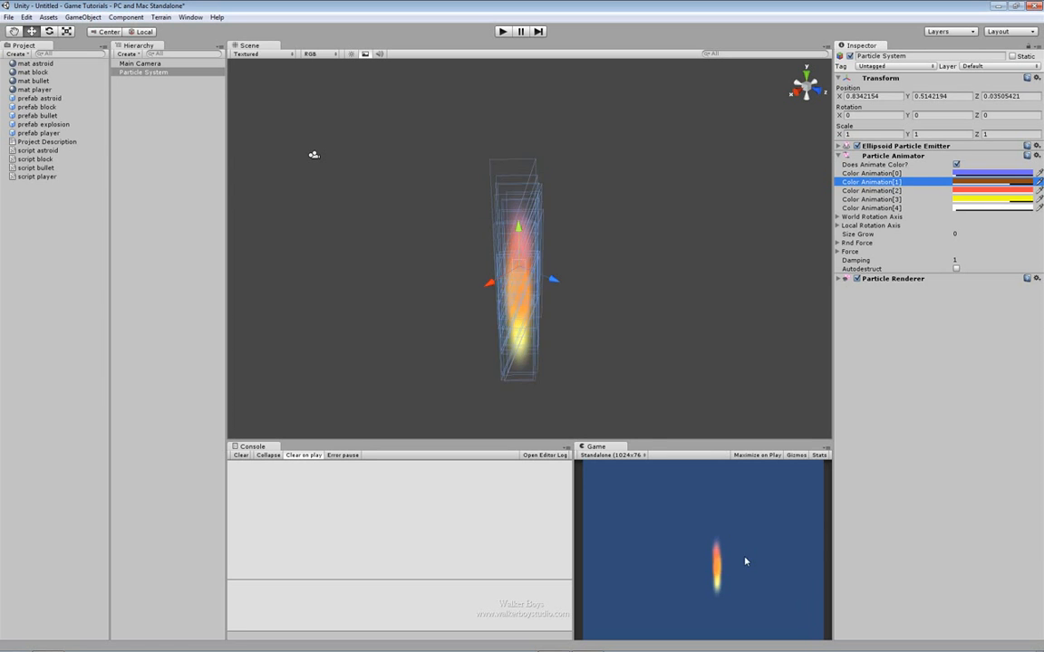
drag(489, 283, 549, 268)
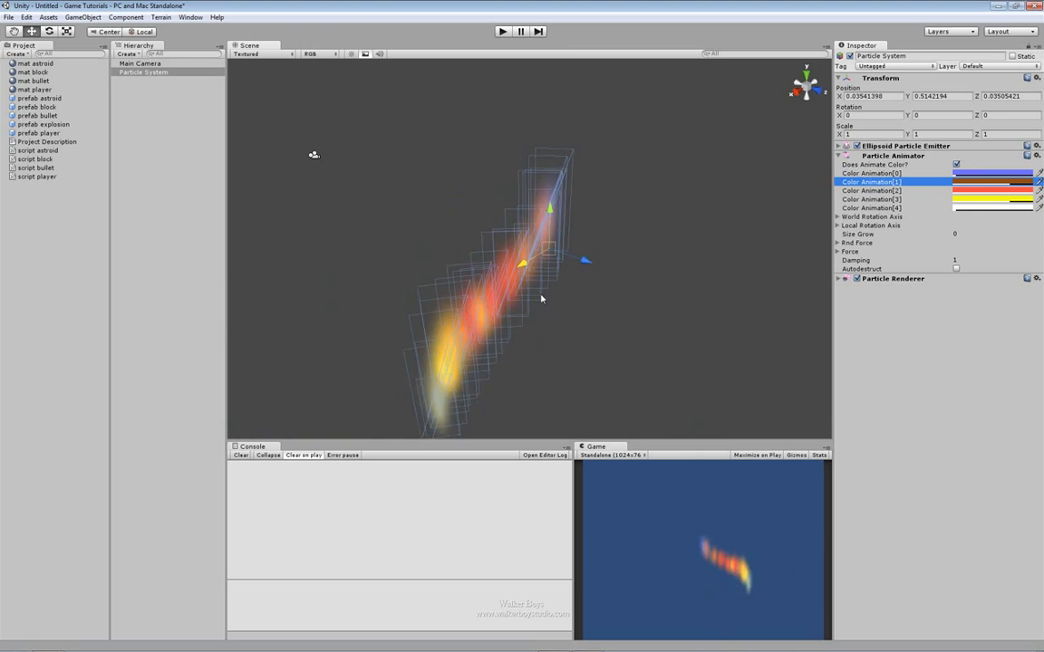
Step: In the Ellipsoid Particle Emitter, set Min Energy to 0.3 and Min Emission to 50
click(858, 156)
click(897, 146)
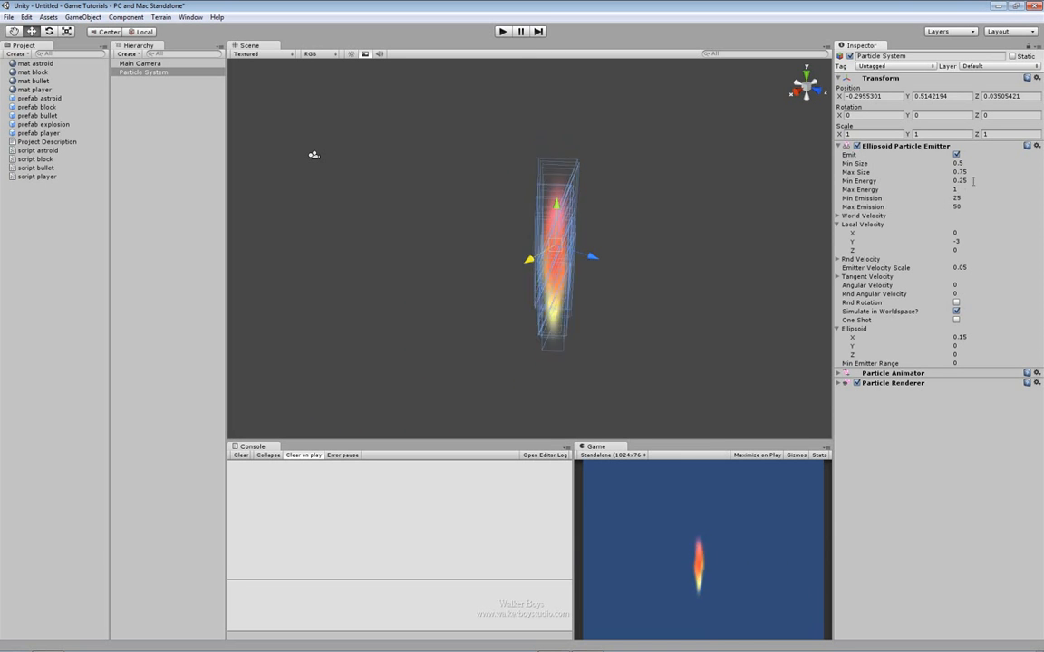
click(976, 181)
text(0.3)
key(Return)
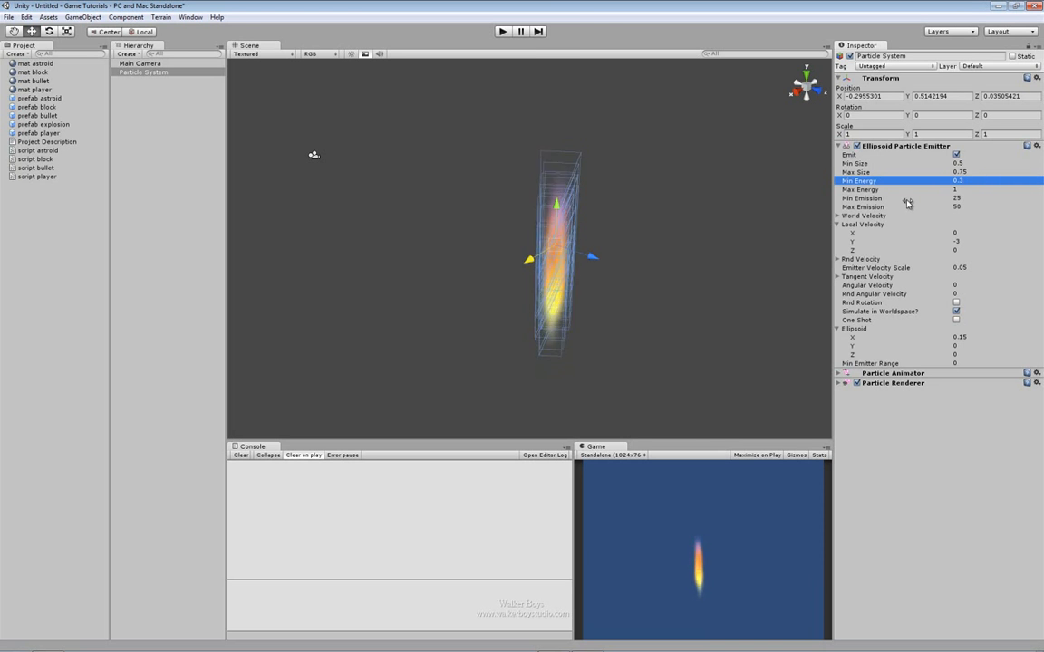
click(974, 197)
text(50)
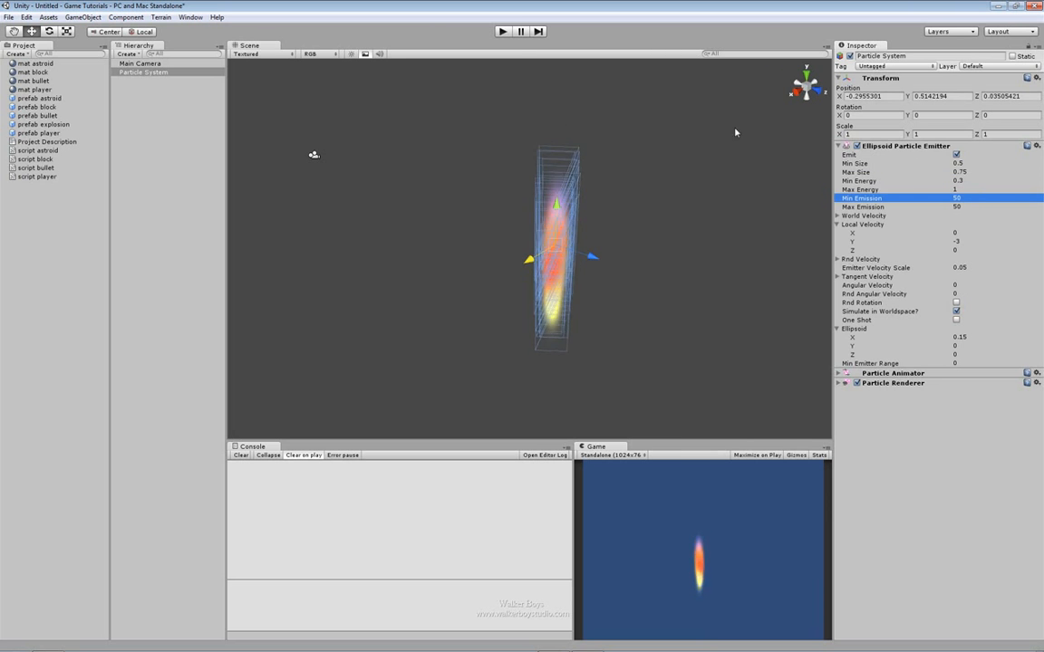
Step: Move the particle system along X to about -0.79 and rename it "jet"
drag(533, 260, 593, 226)
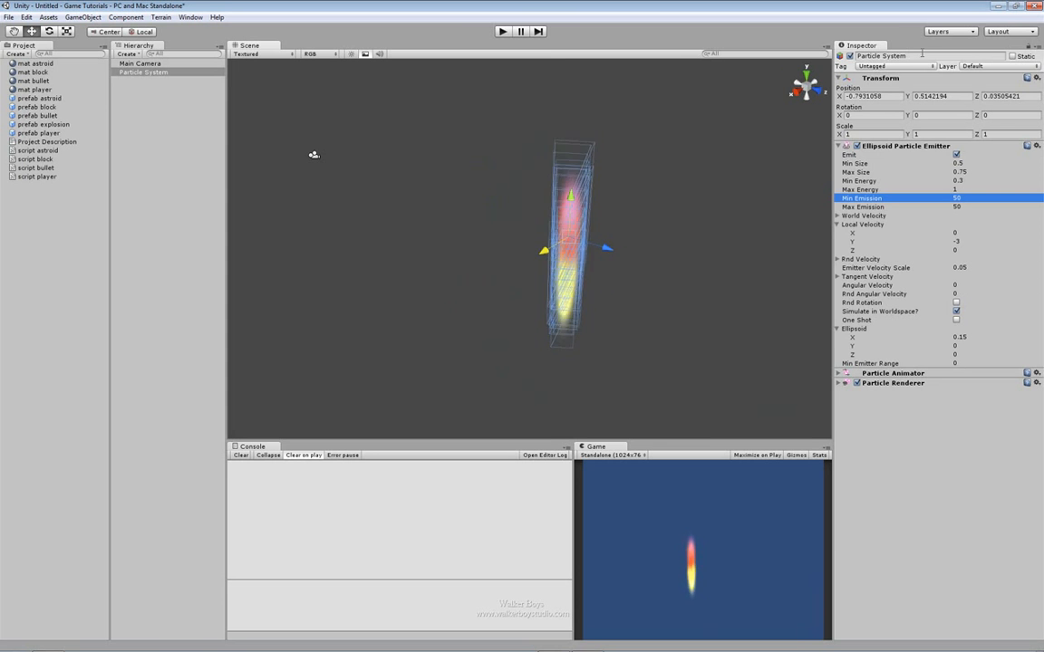
drag(875, 56, 922, 56)
key(BackSpace)
key(BackSpace)
key(BackSpace)
key(BackSpace)
key(BackSpace)
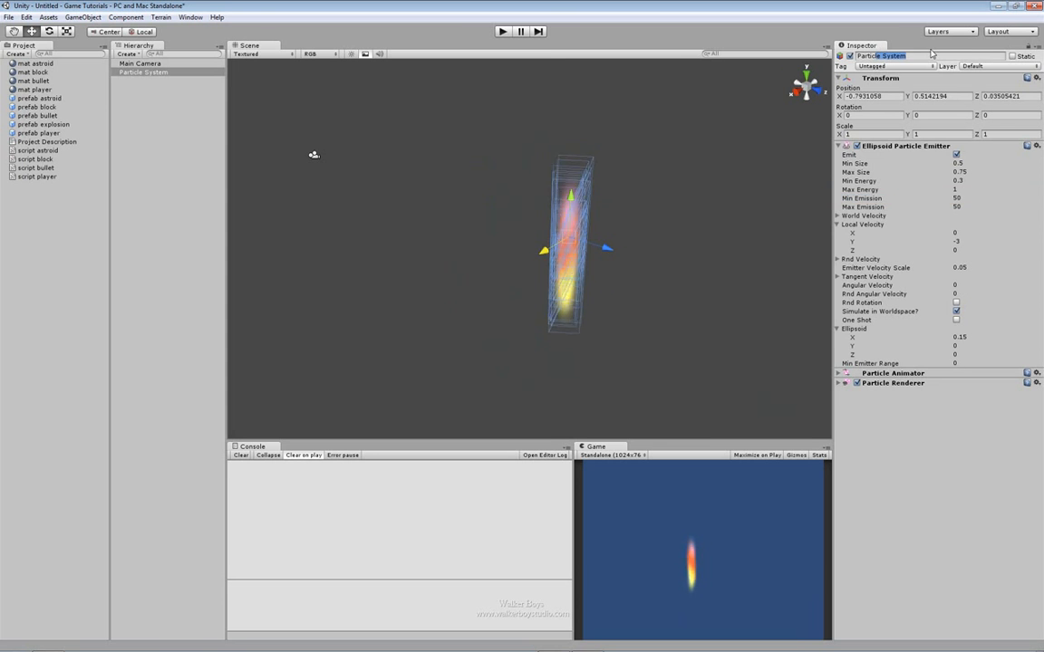
key(BackSpace)
key(BackSpace)
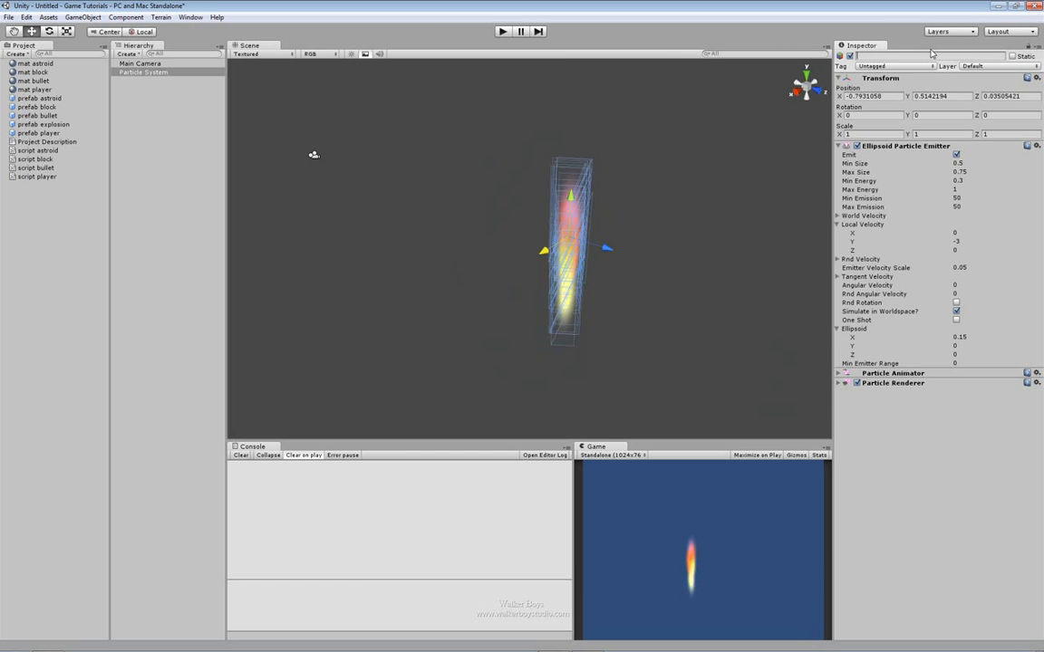
text(jet)
key(Return)
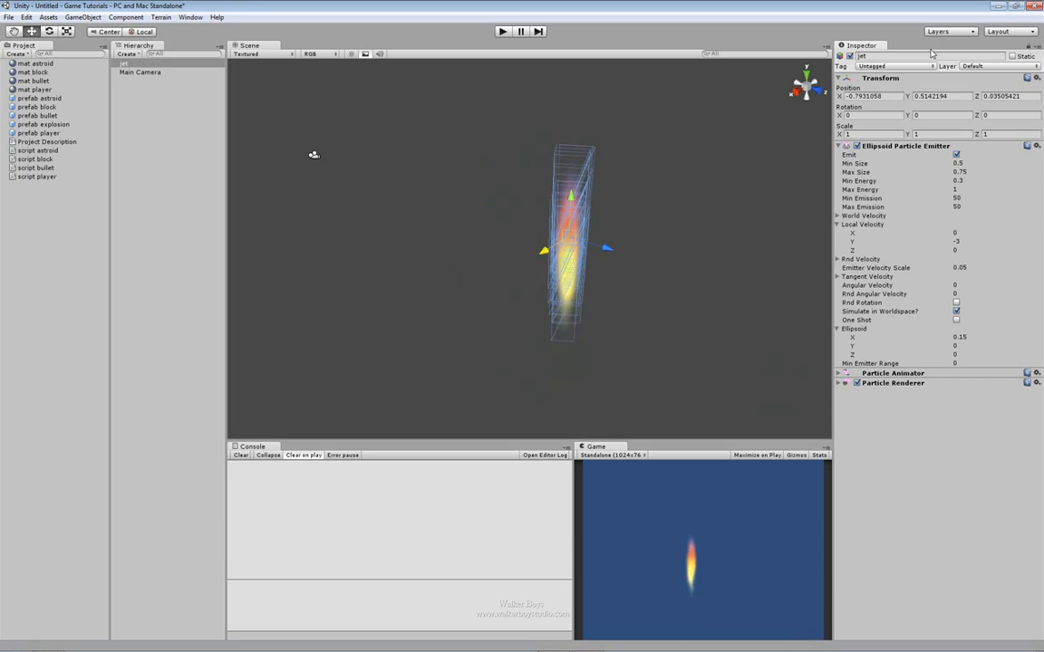
Step: Create a new prefab in the project and name it "prefab jet"
click(19, 54)
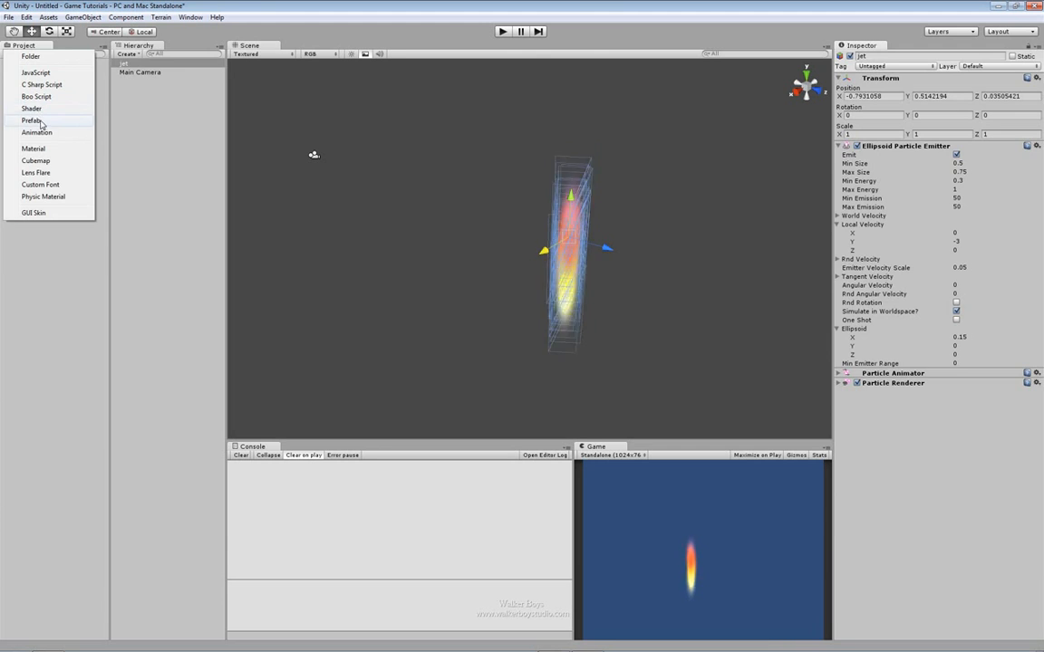
click(32, 121)
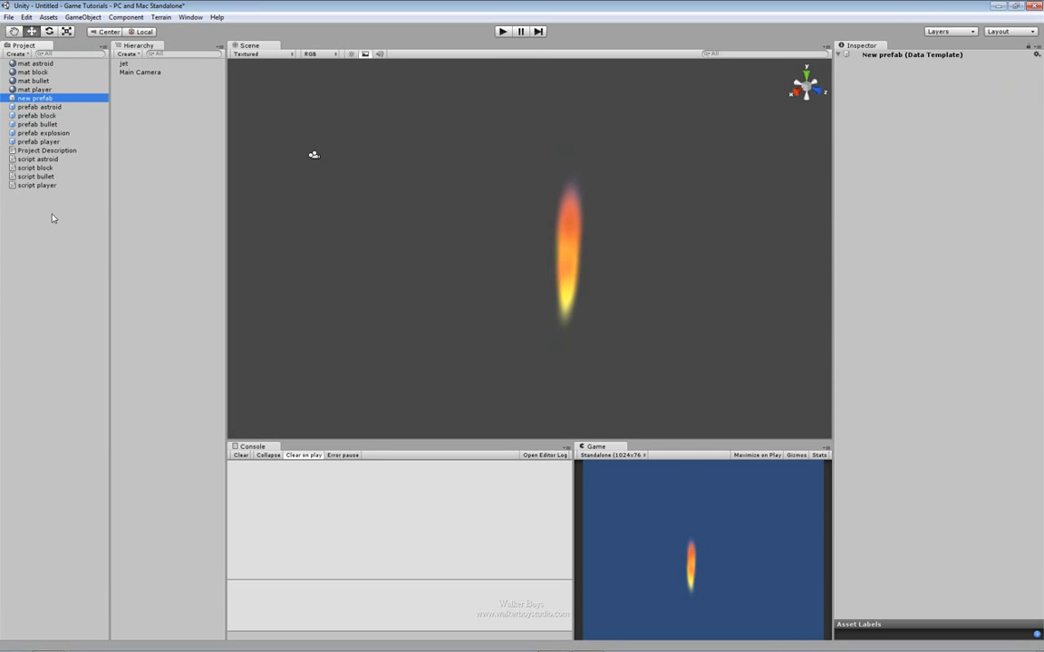
text(prefab jet)
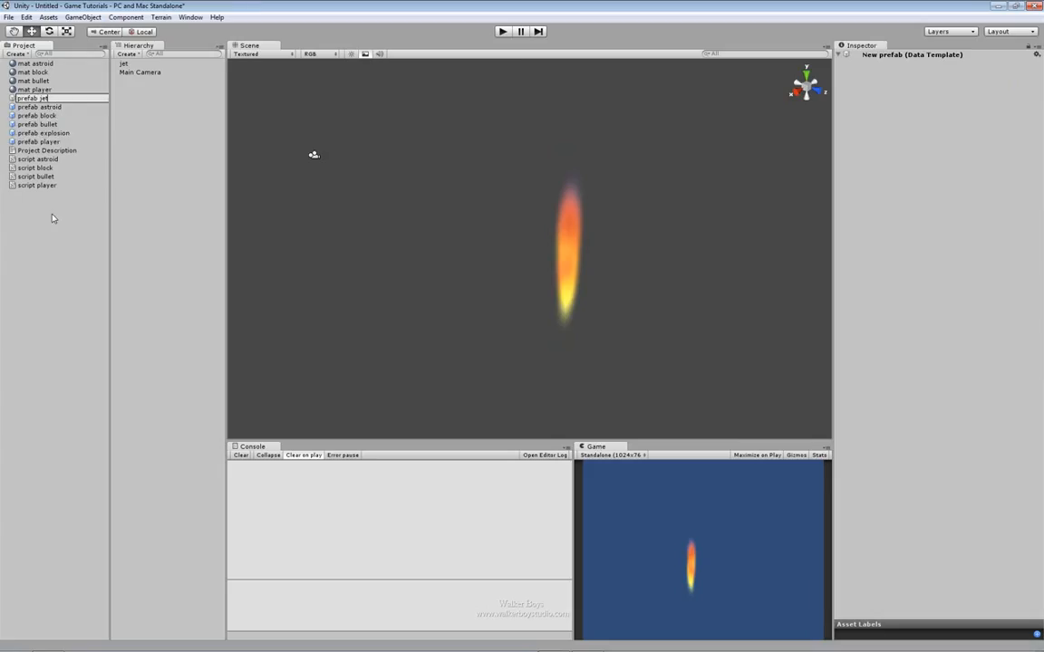
key(Return)
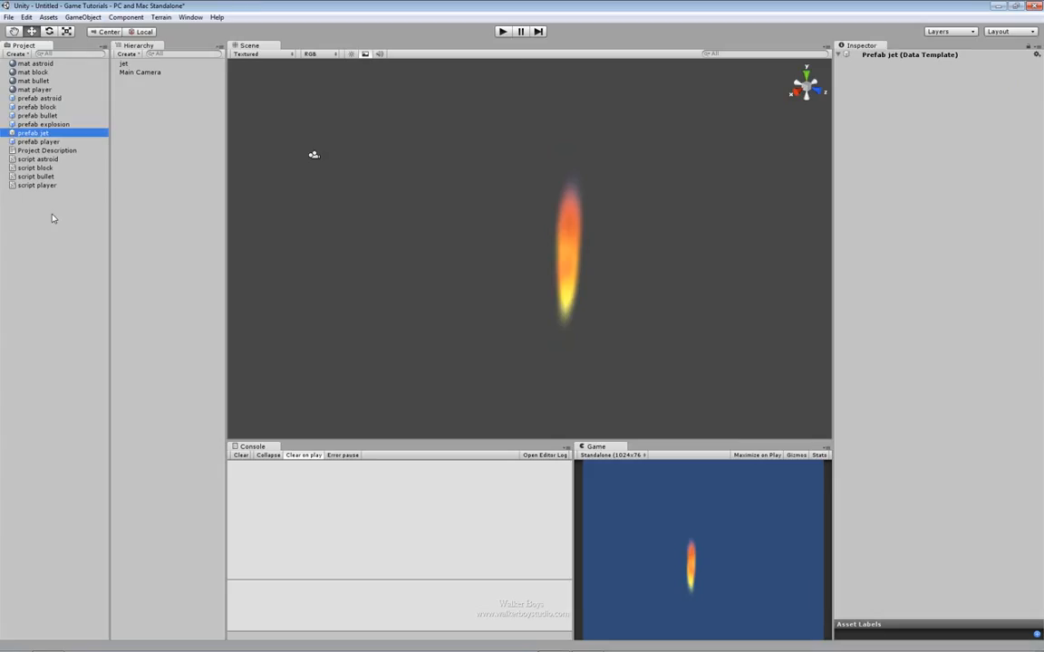
Step: Store the jet object in "prefab jet" and delete the jet object from the scene
drag(134, 88, 99, 146)
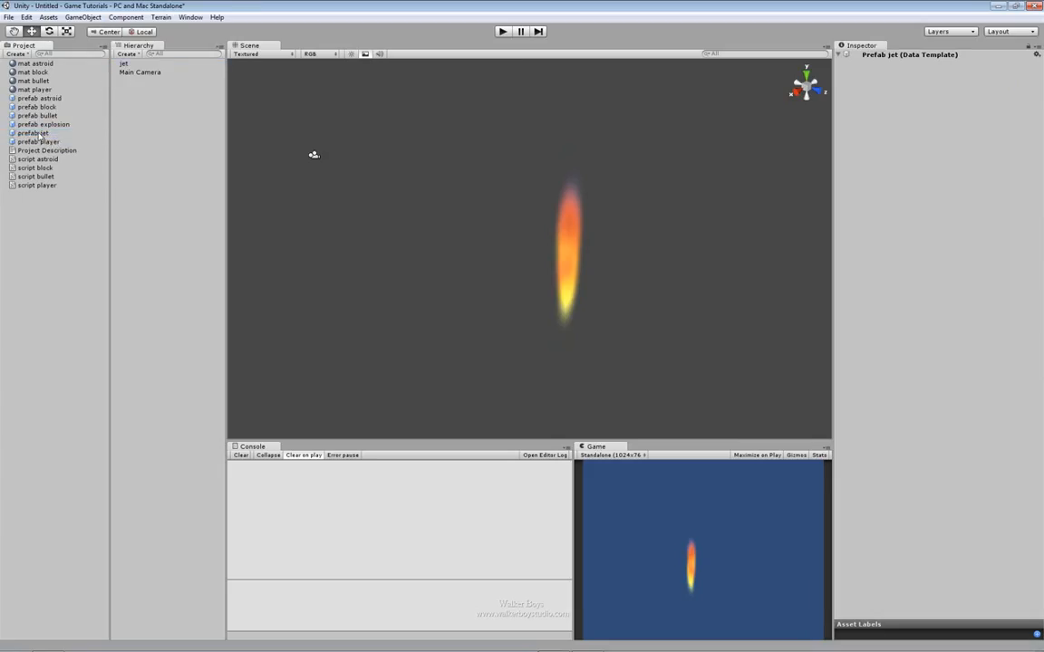
click(137, 65)
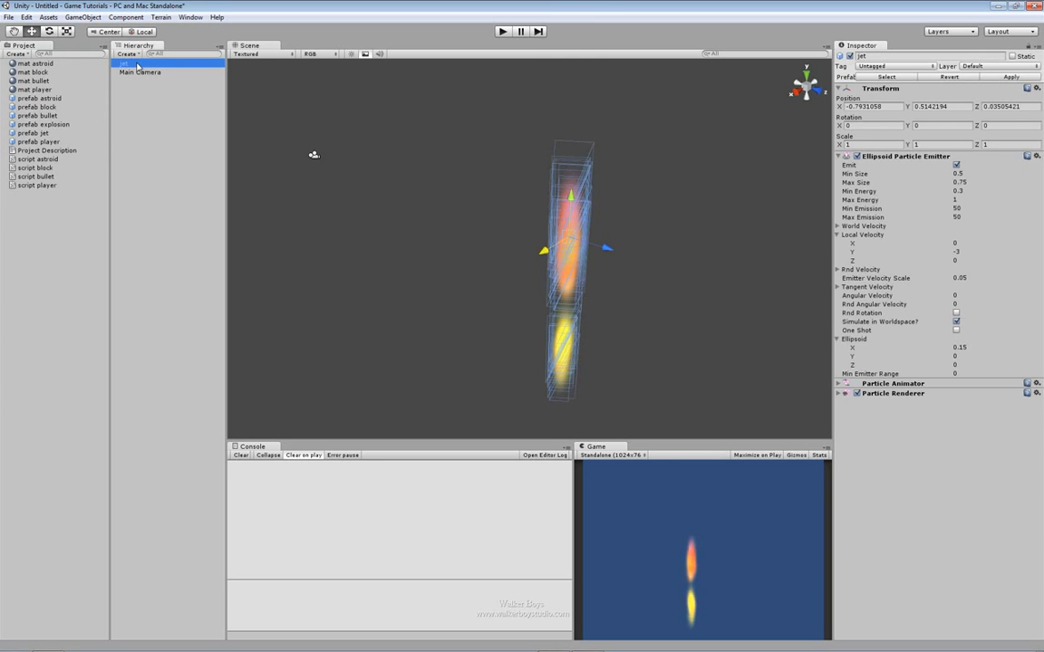
key(Delete)
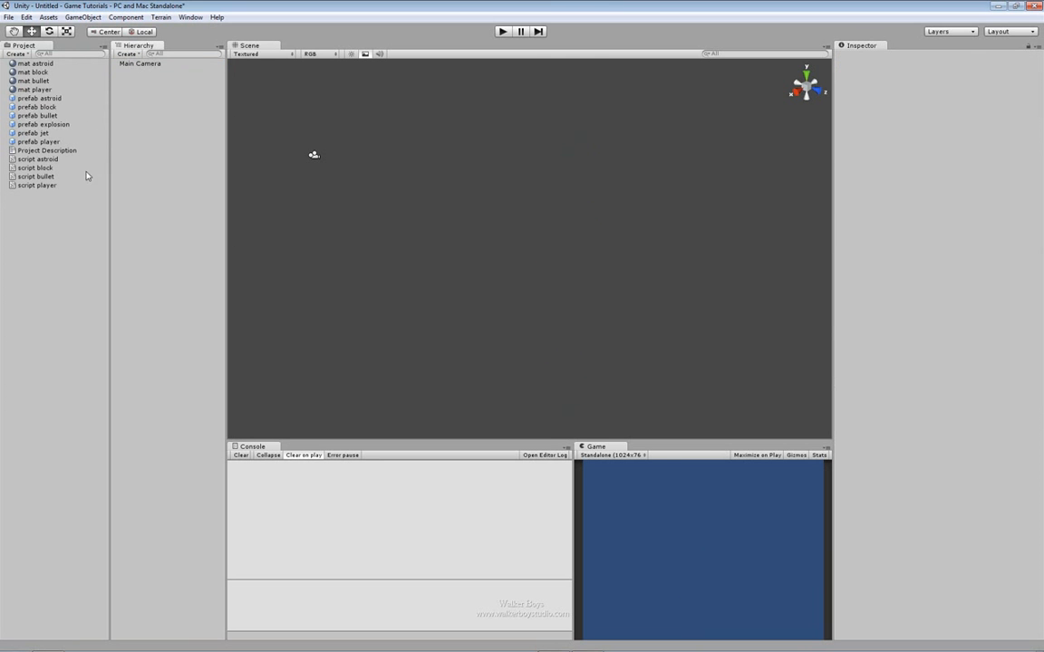